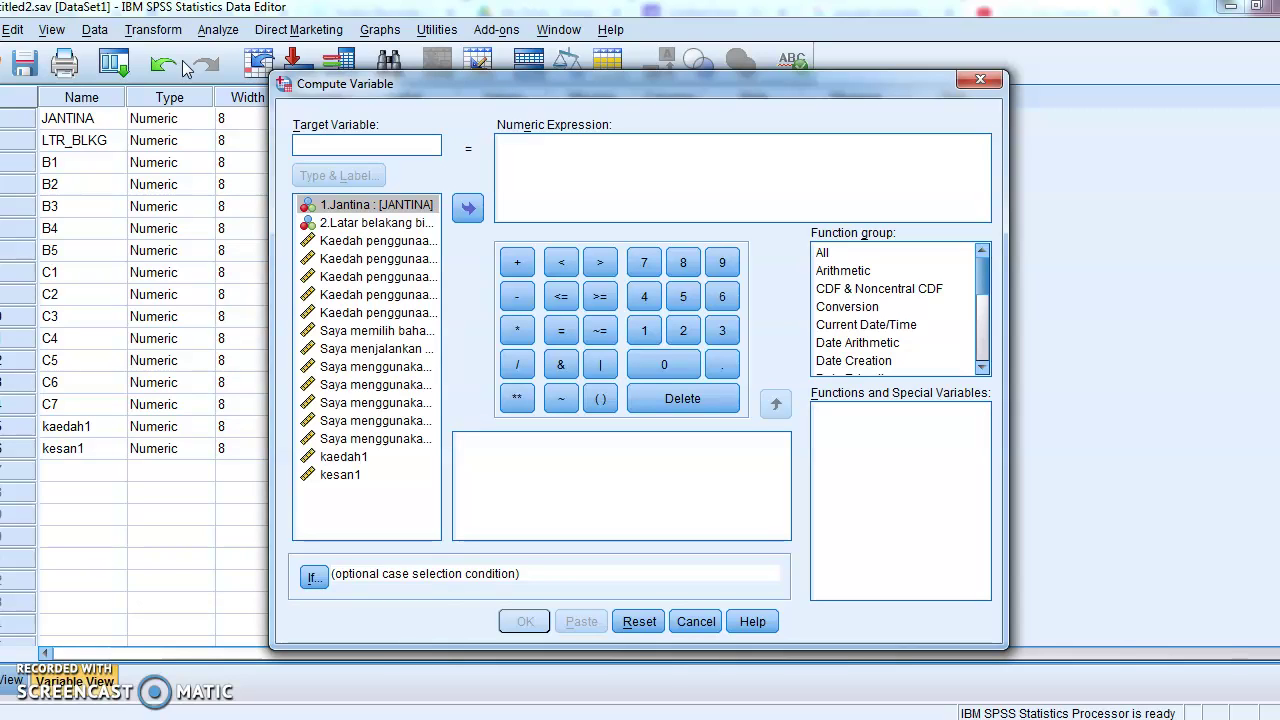
Set the target variable to kaedah1 and insert the statistical Mean function into the numeric expression.
{"action": "left_click", "coordinate": [382, 206]}
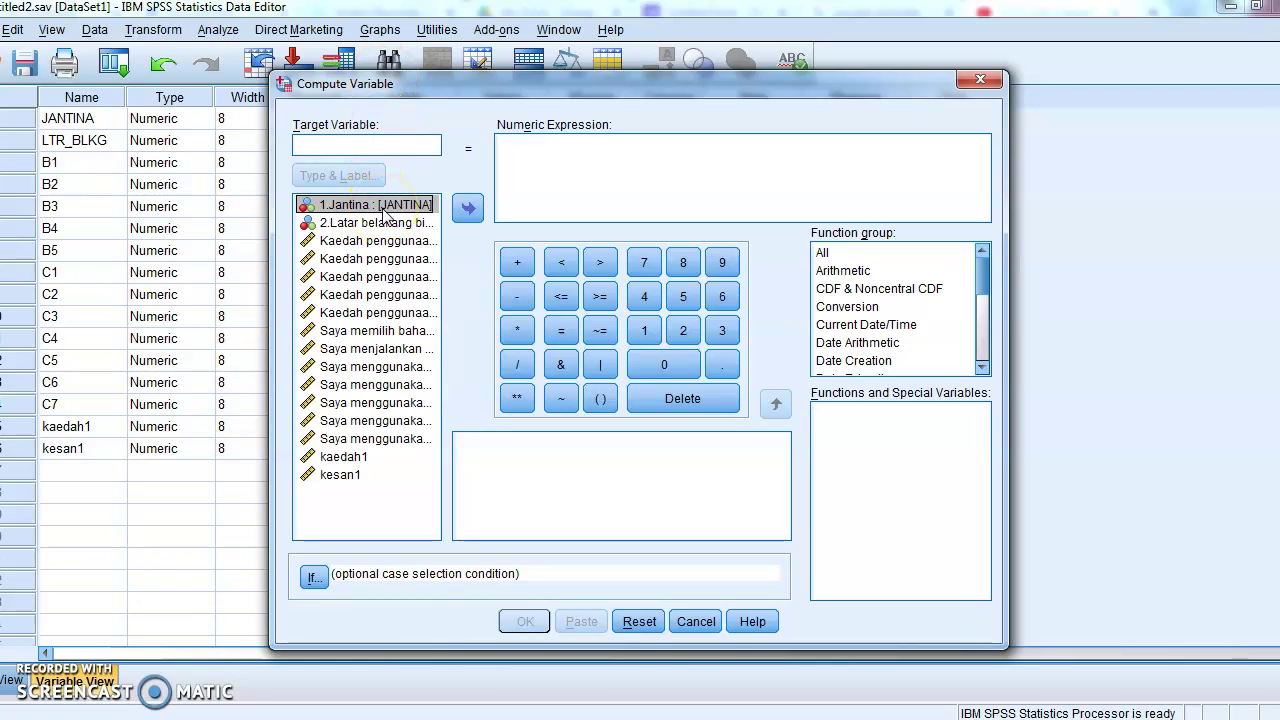
{"action": "left_click", "coordinate": [424, 143]}
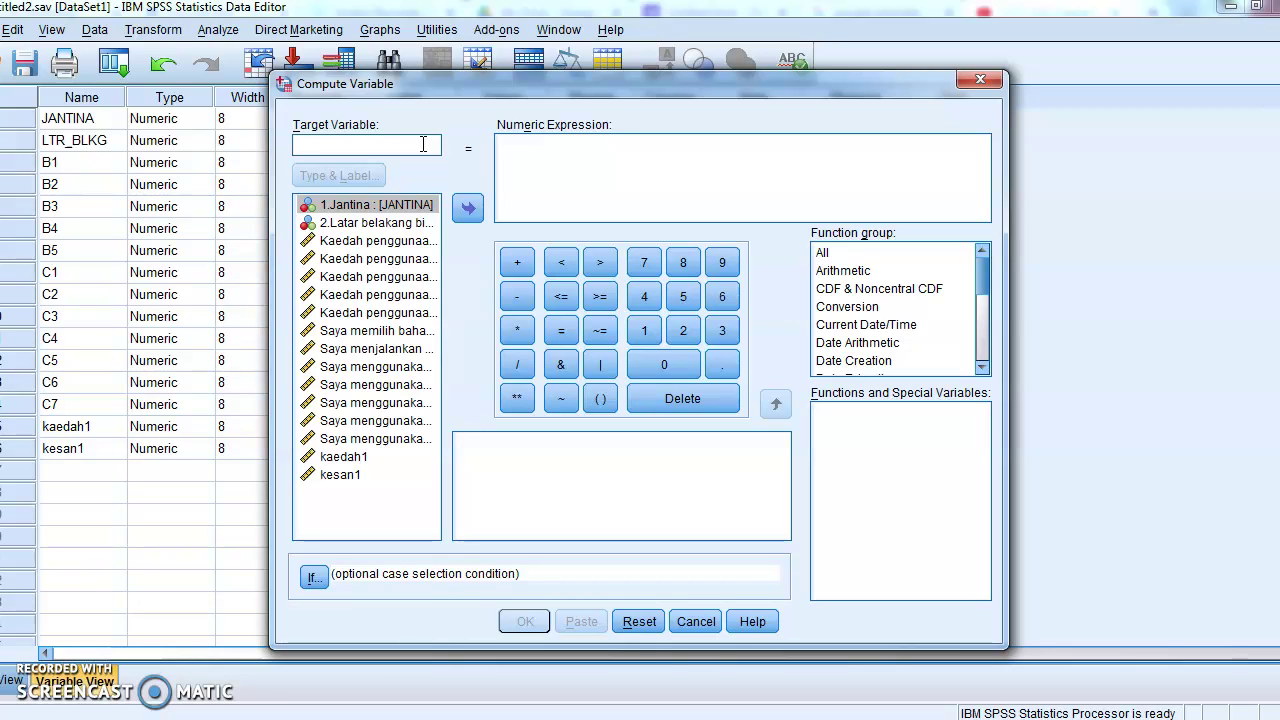
{"action": "type", "text": "kaedah1"}
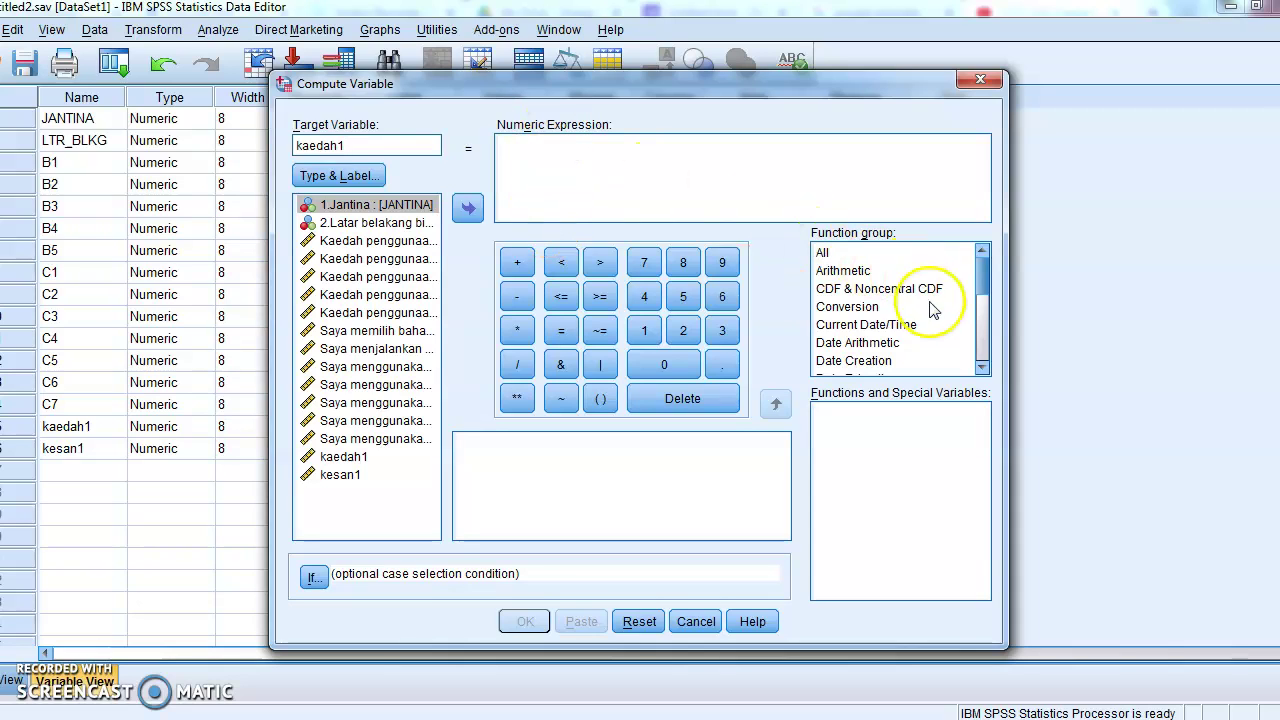
{"action": "left_click_drag", "start_coordinate": [983, 272], "coordinate": [983, 328]}
{"action": "left_click", "coordinate": [903, 371]}
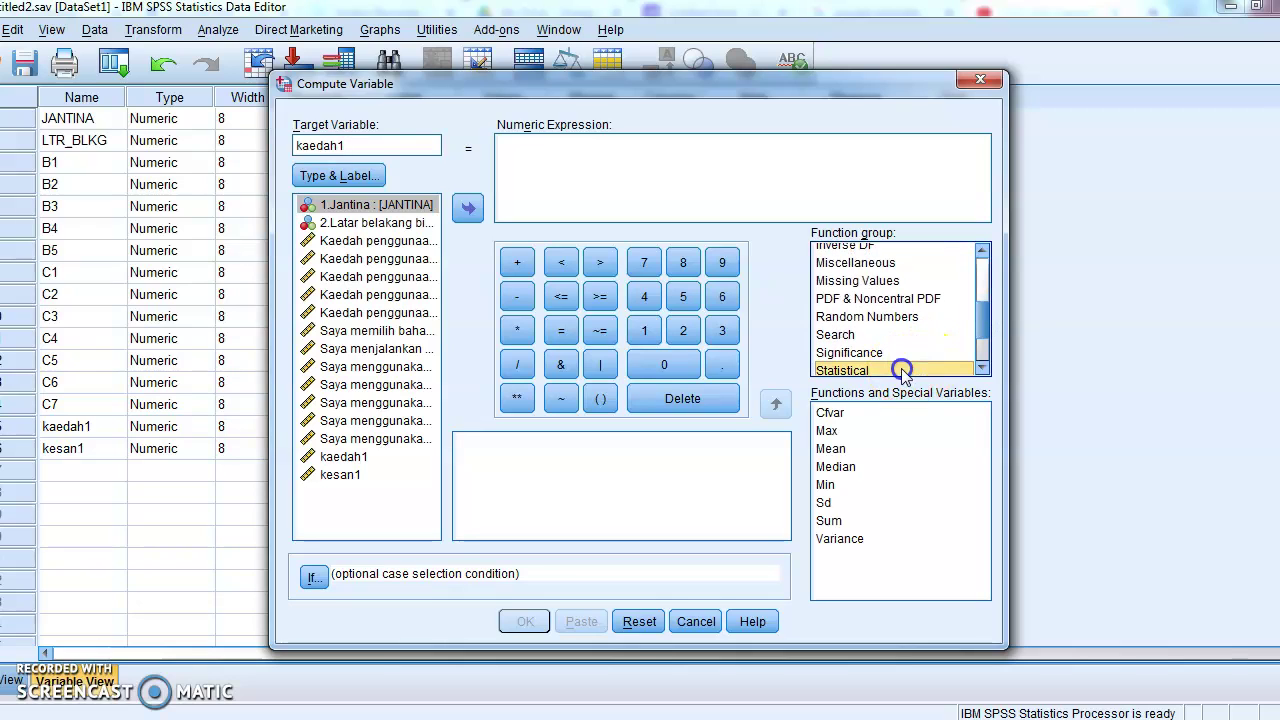
{"action": "left_click", "coordinate": [840, 449]}
{"action": "left_click", "coordinate": [776, 403]}
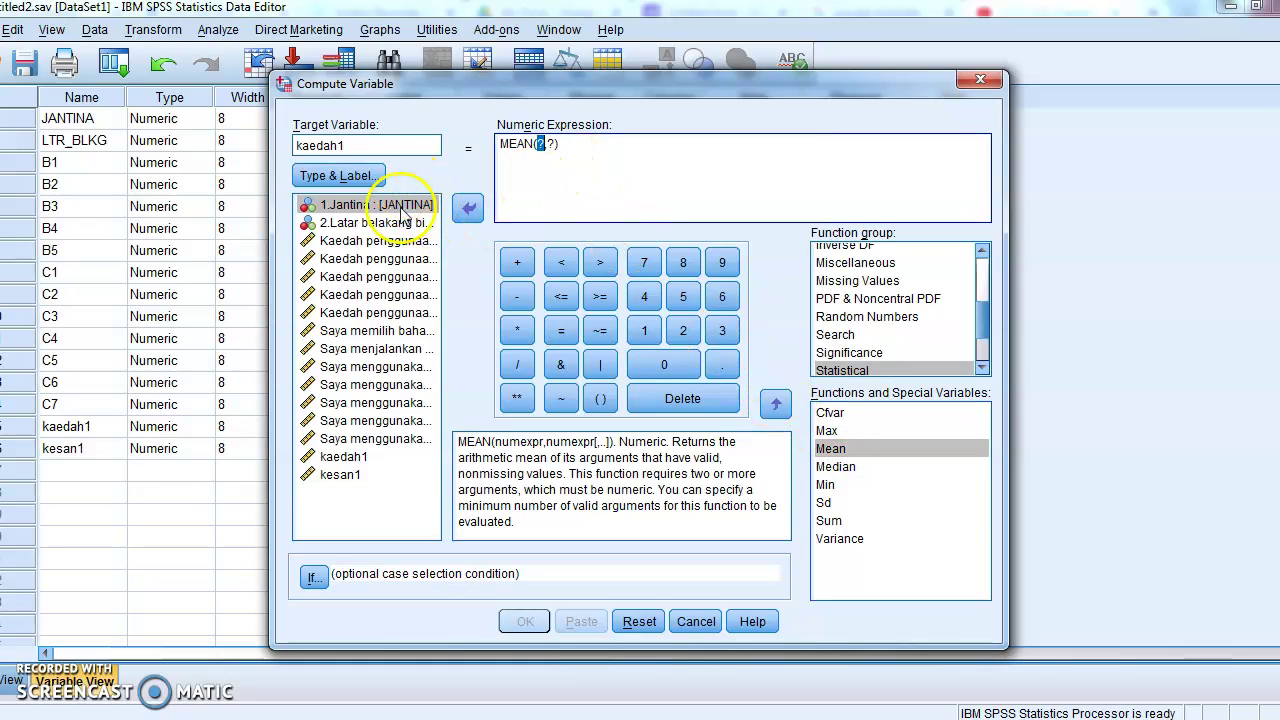
Enter variables B1, B2, B3, B4 and B5, separated by commas, as the arguments of the MEAN function.
{"action": "left_click", "coordinate": [390, 242]}
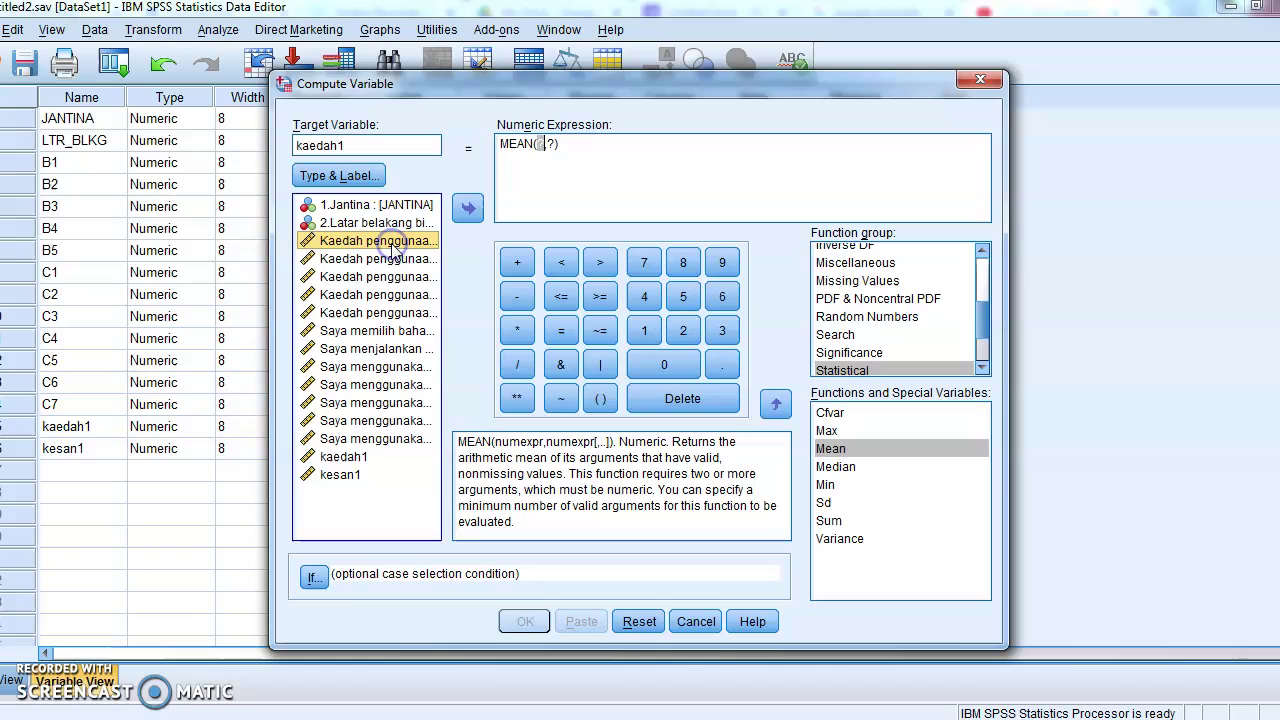
{"action": "left_click", "coordinate": [466, 211]}
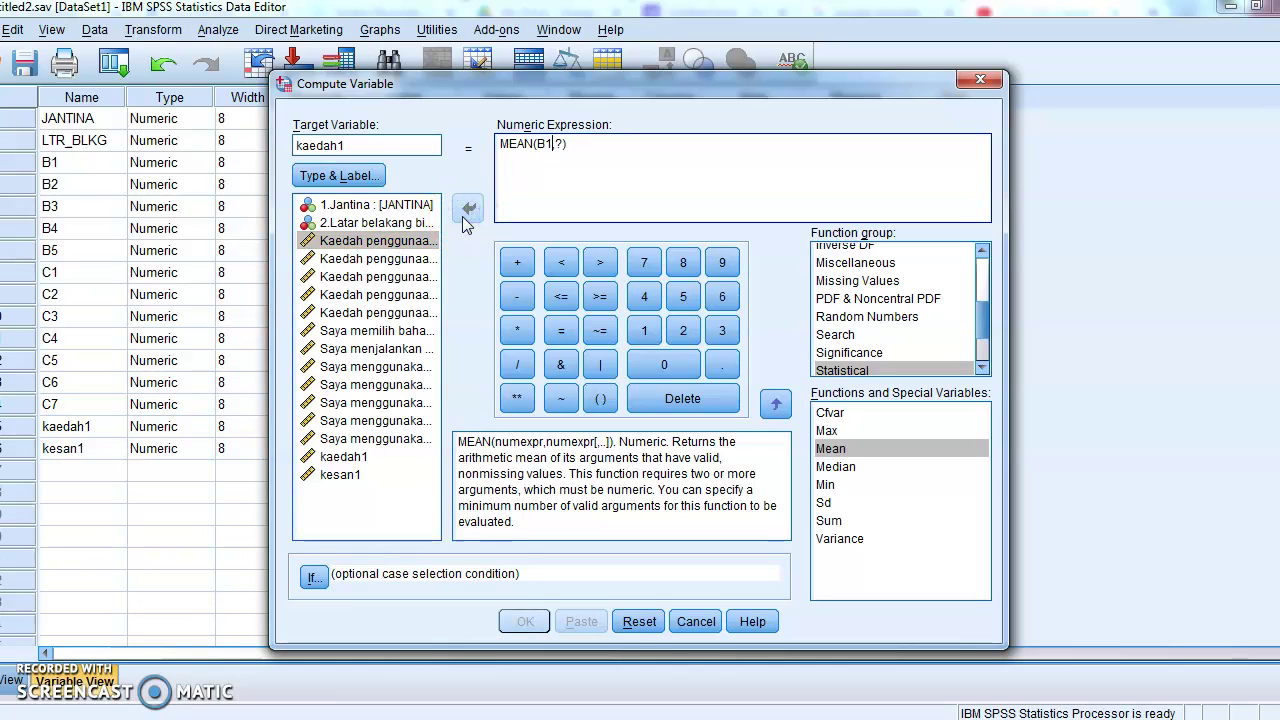
{"action": "left_click", "coordinate": [375, 258]}
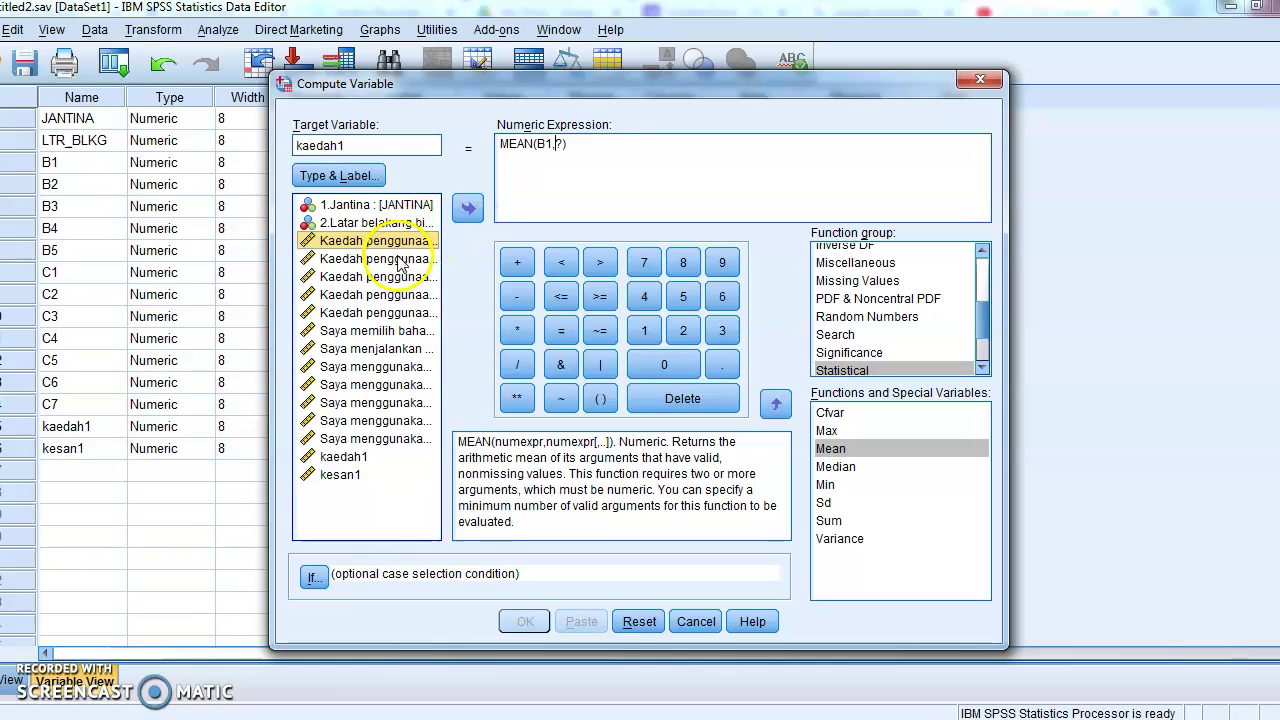
{"action": "left_click", "coordinate": [468, 211]}
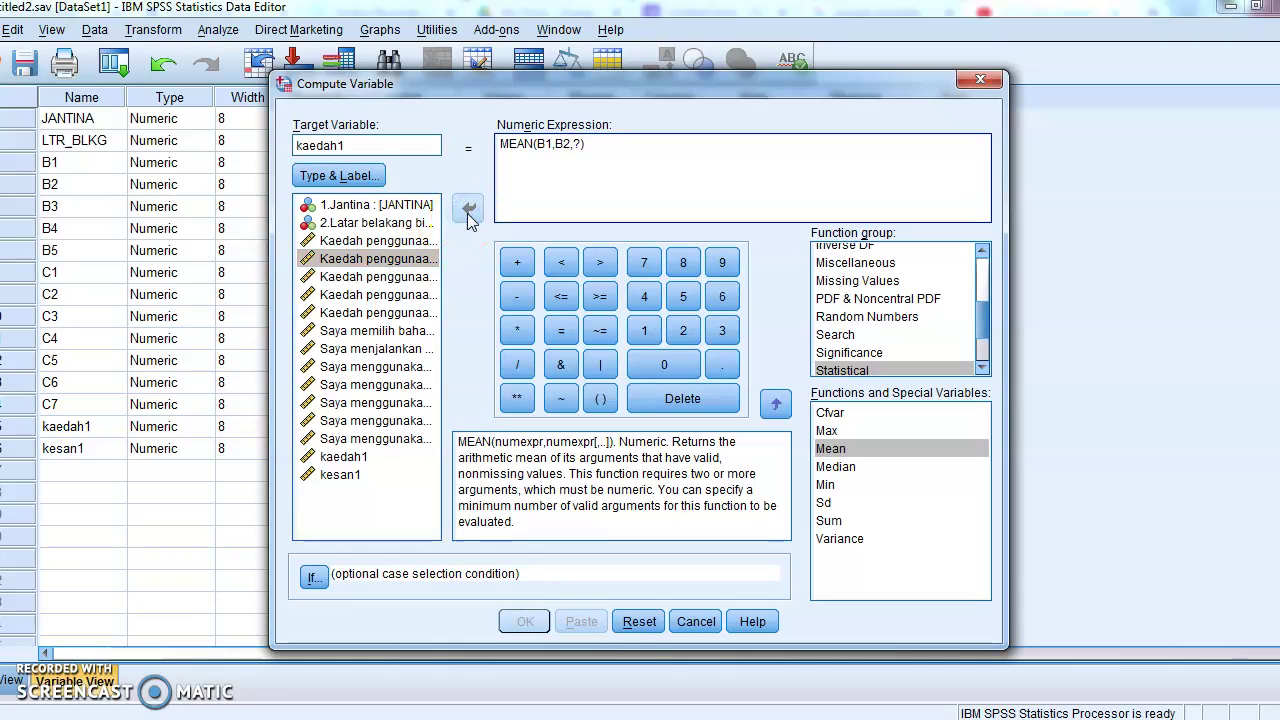
{"action": "left_click", "coordinate": [380, 276]}
{"action": "left_click", "coordinate": [467, 210]}
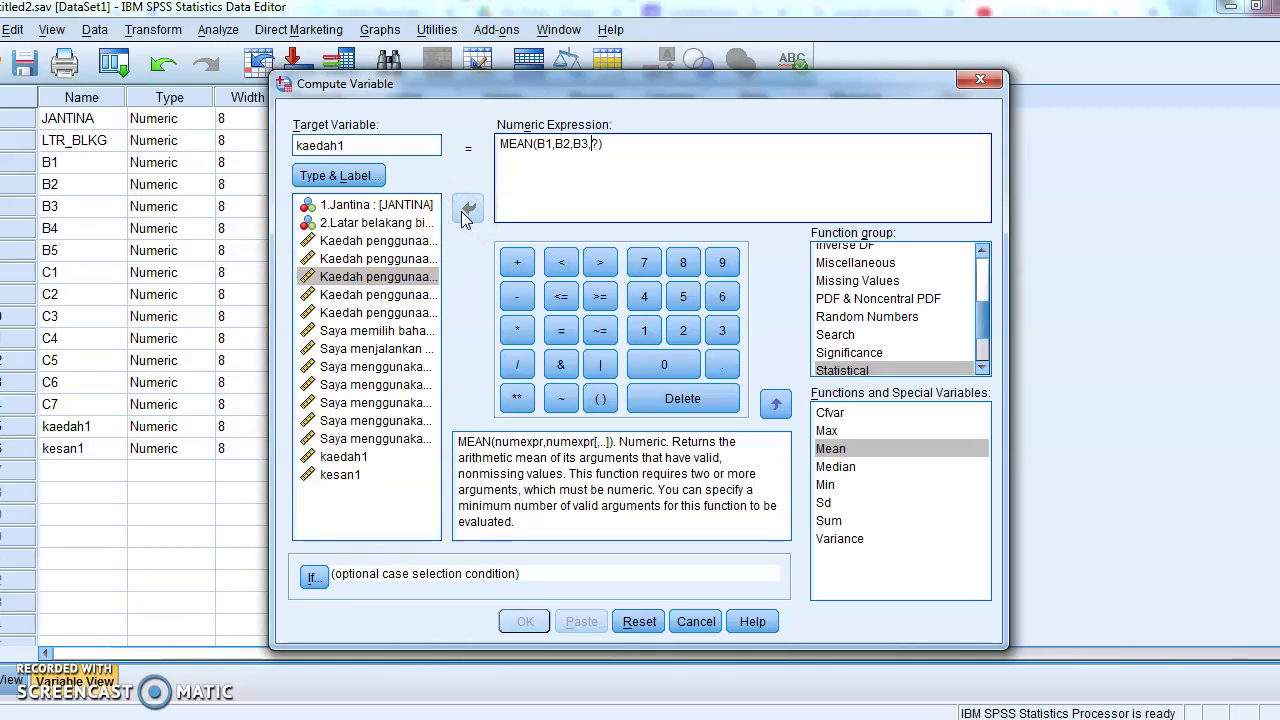
{"action": "left_click", "coordinate": [412, 292]}
{"action": "left_click", "coordinate": [468, 210]}
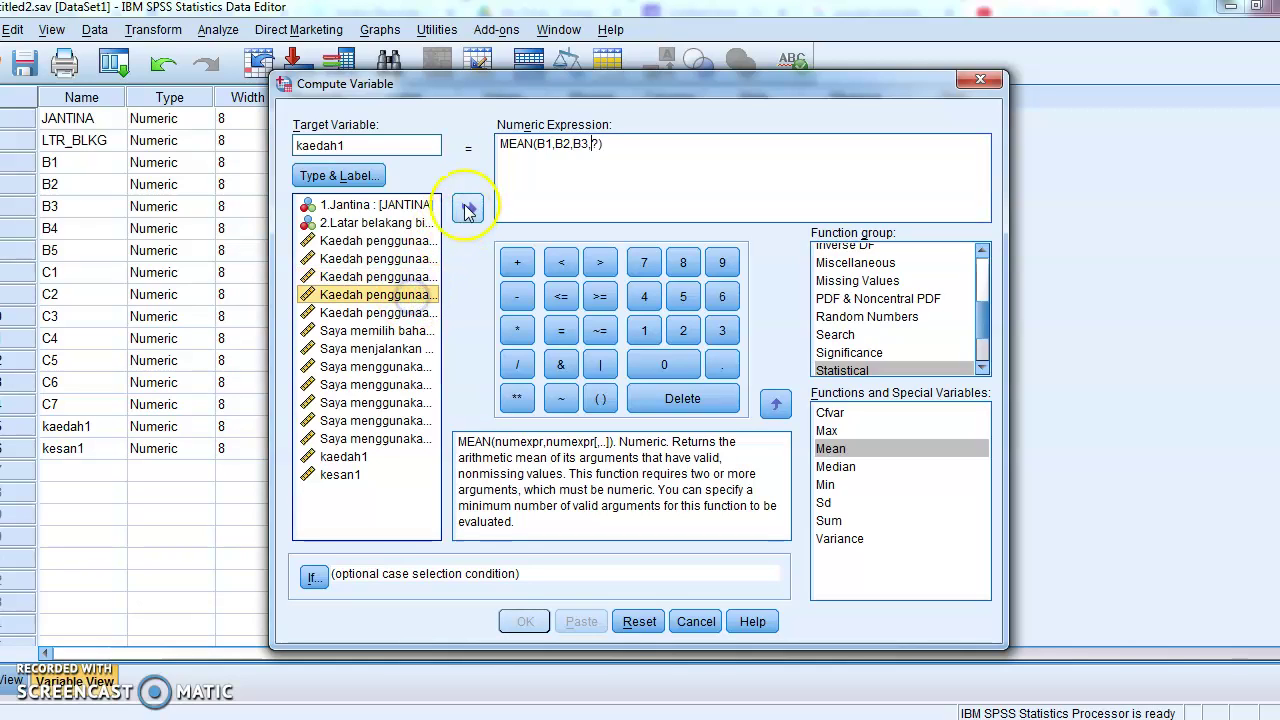
{"action": "left_click", "coordinate": [468, 210]}
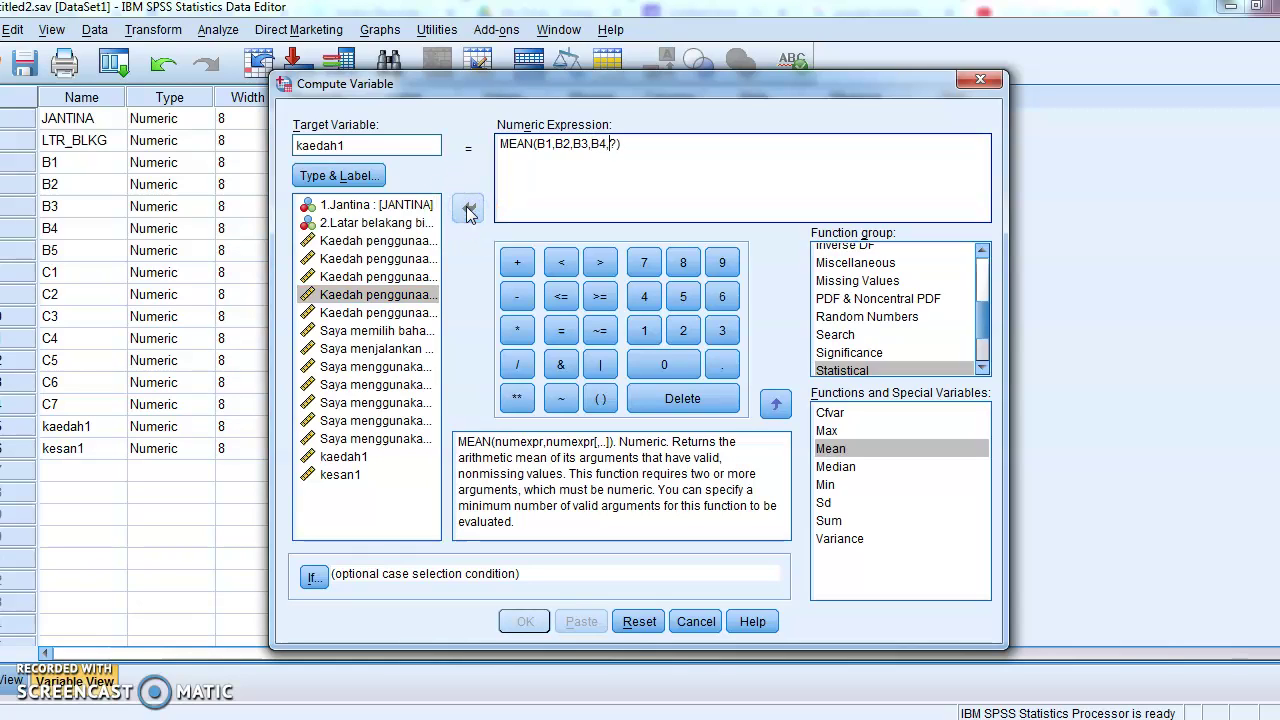
{"action": "left_click", "coordinate": [400, 312]}
{"action": "left_click", "coordinate": [477, 208]}
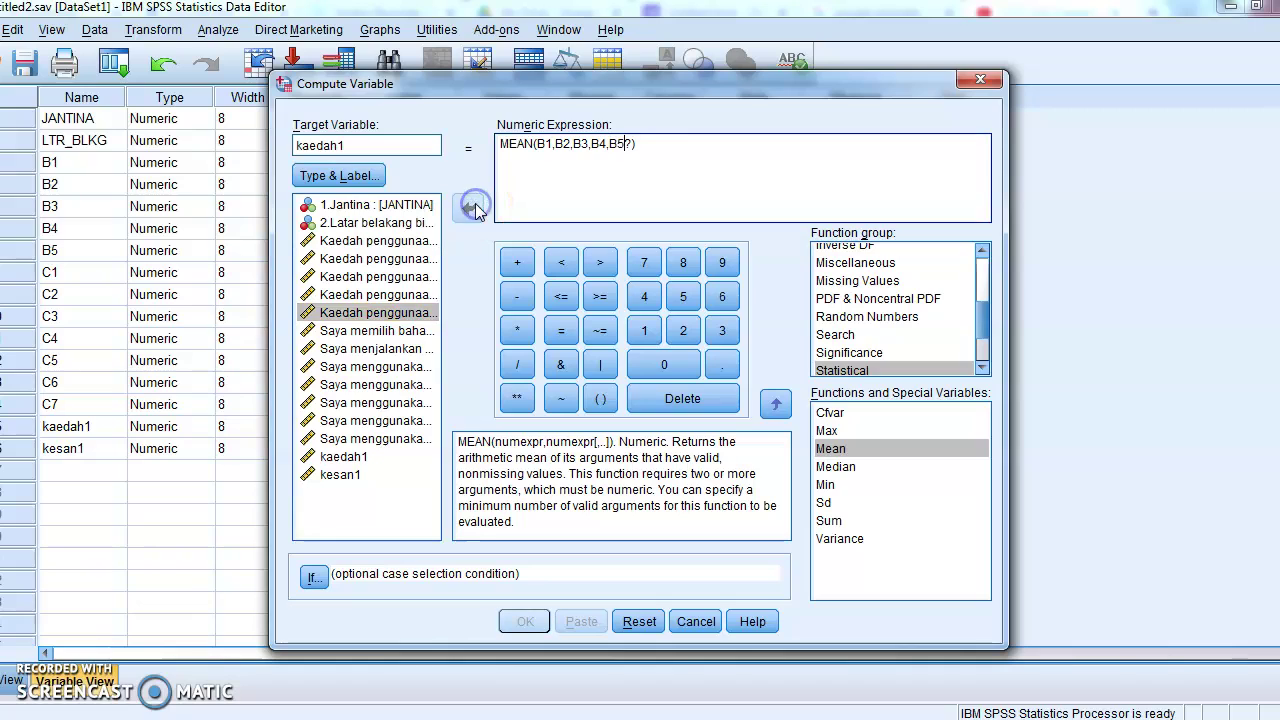
Remove the leftover question-mark placeholder from the MEAN expression and run the computation, overwriting the existing kaedah1 variable.
{"action": "left_click", "coordinate": [628, 148]}
{"action": "key", "text": "BackSpace"}
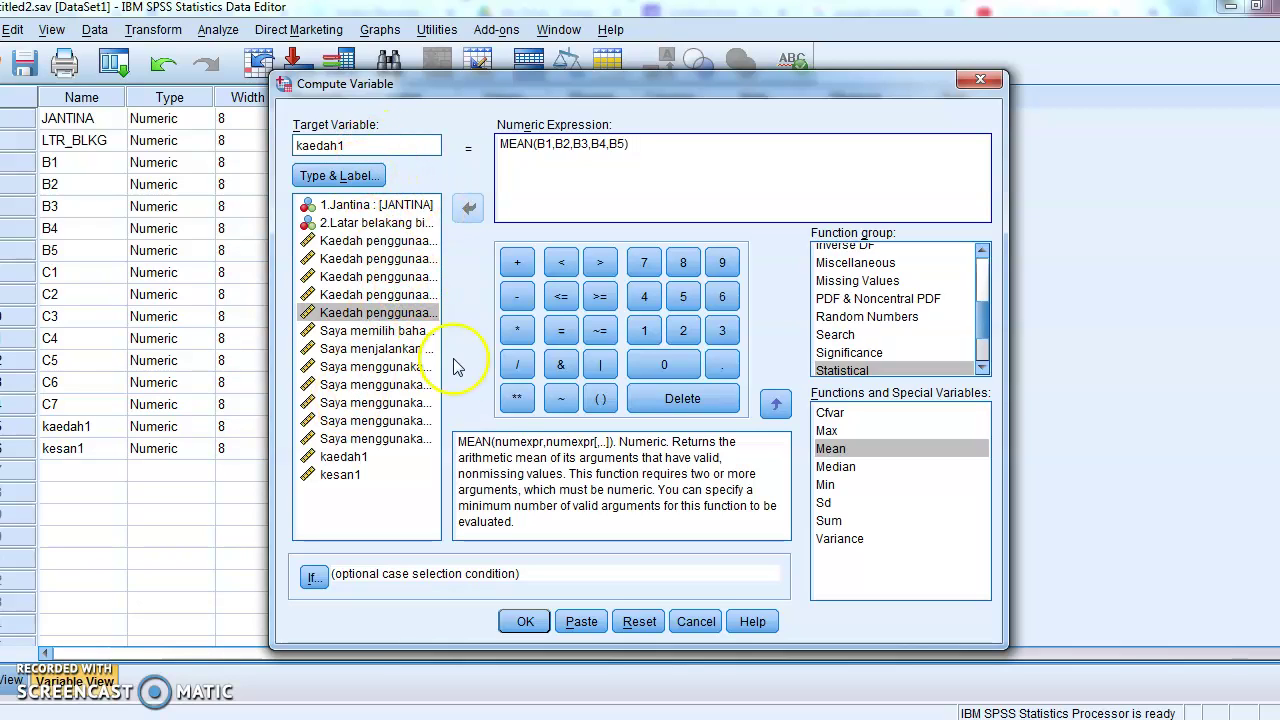
{"action": "left_click", "coordinate": [526, 622]}
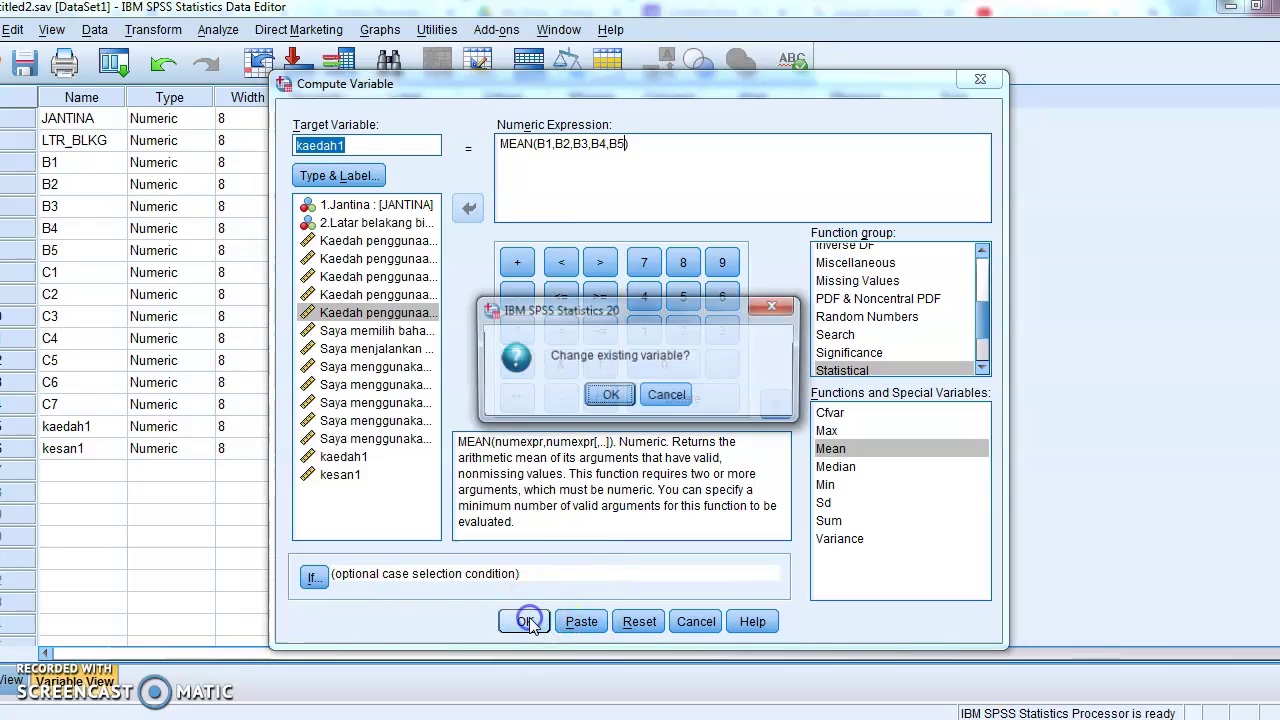
{"action": "left_click", "coordinate": [610, 396]}
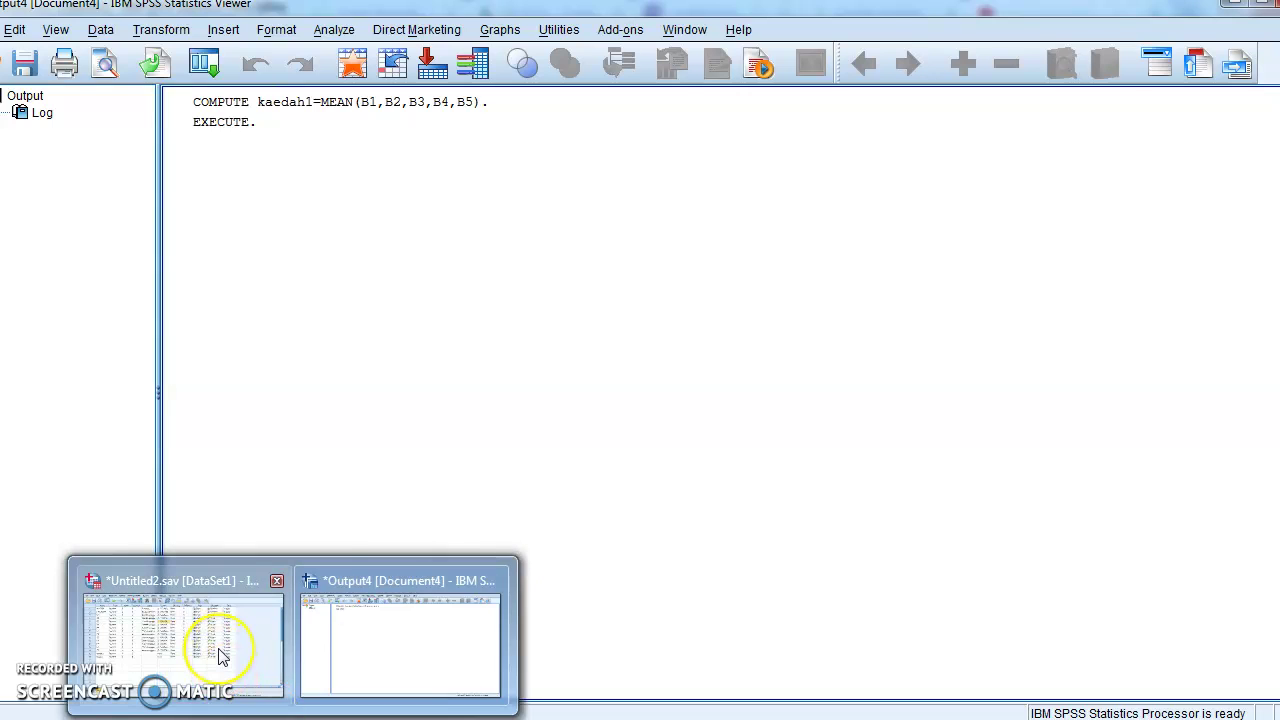
Switch to the Data Editor and examine the kaedah1 values in the data sheet, ending back on the variable definitions.
{"action": "left_click", "coordinate": [223, 651]}
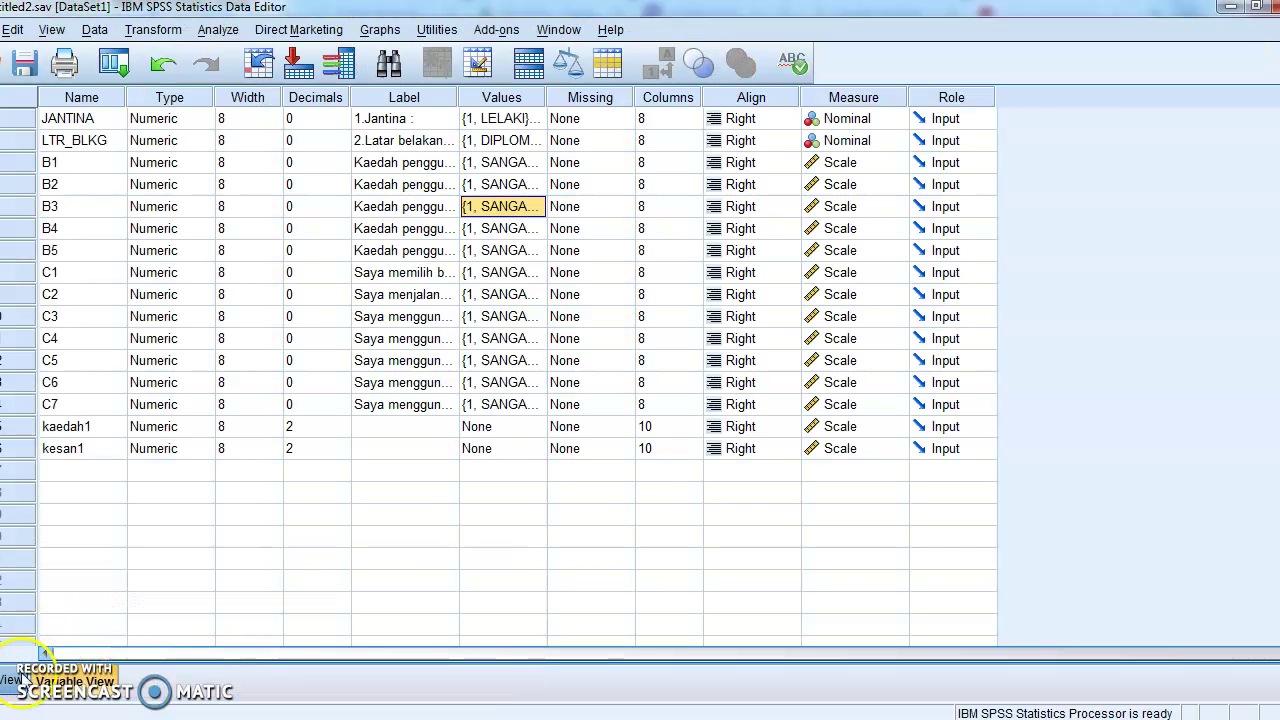
{"action": "left_click", "coordinate": [10, 680]}
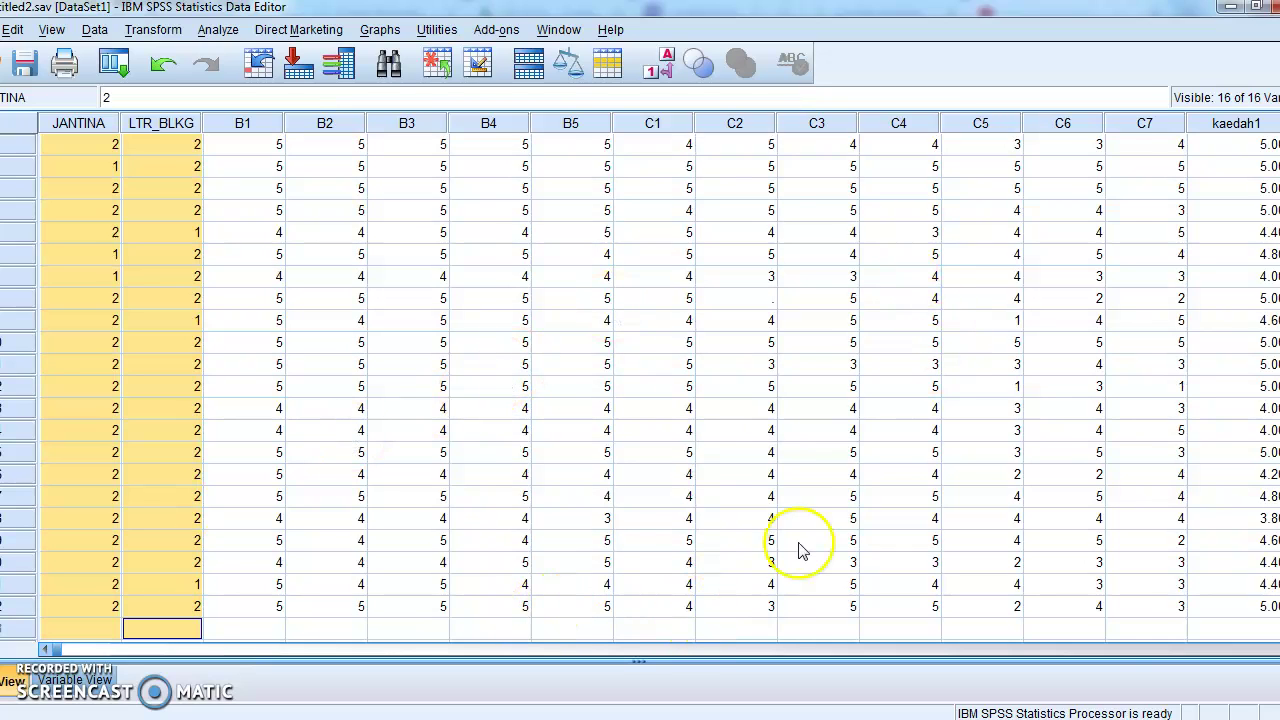
{"action": "left_click", "coordinate": [1137, 649]}
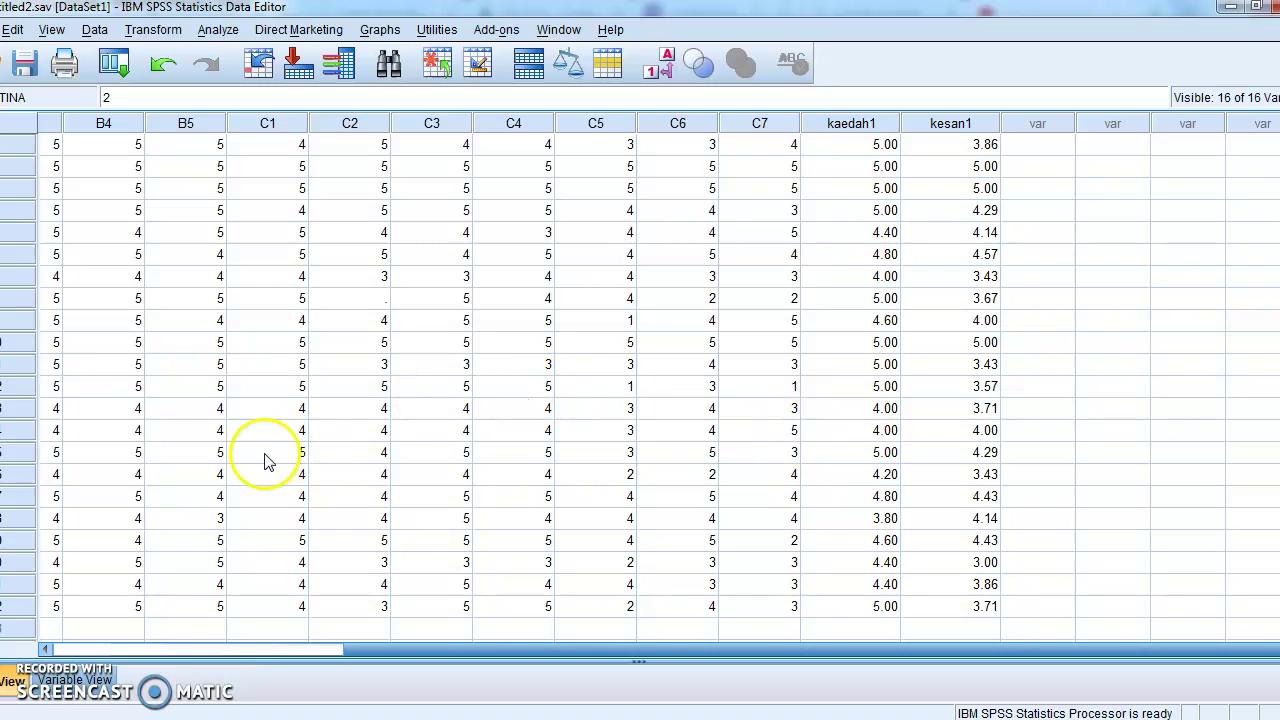
{"action": "left_click", "coordinate": [99, 697]}
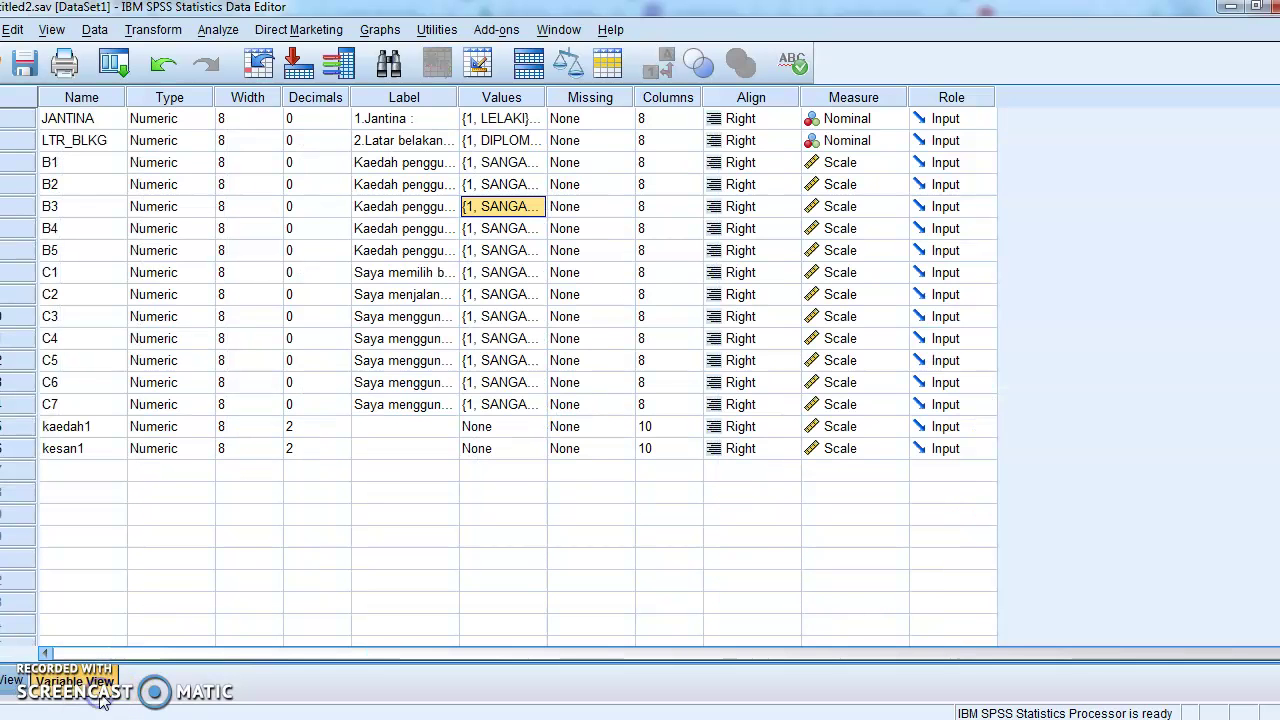
Open Compute Variable again for a second computation.
{"action": "left_click", "coordinate": [153, 30]}
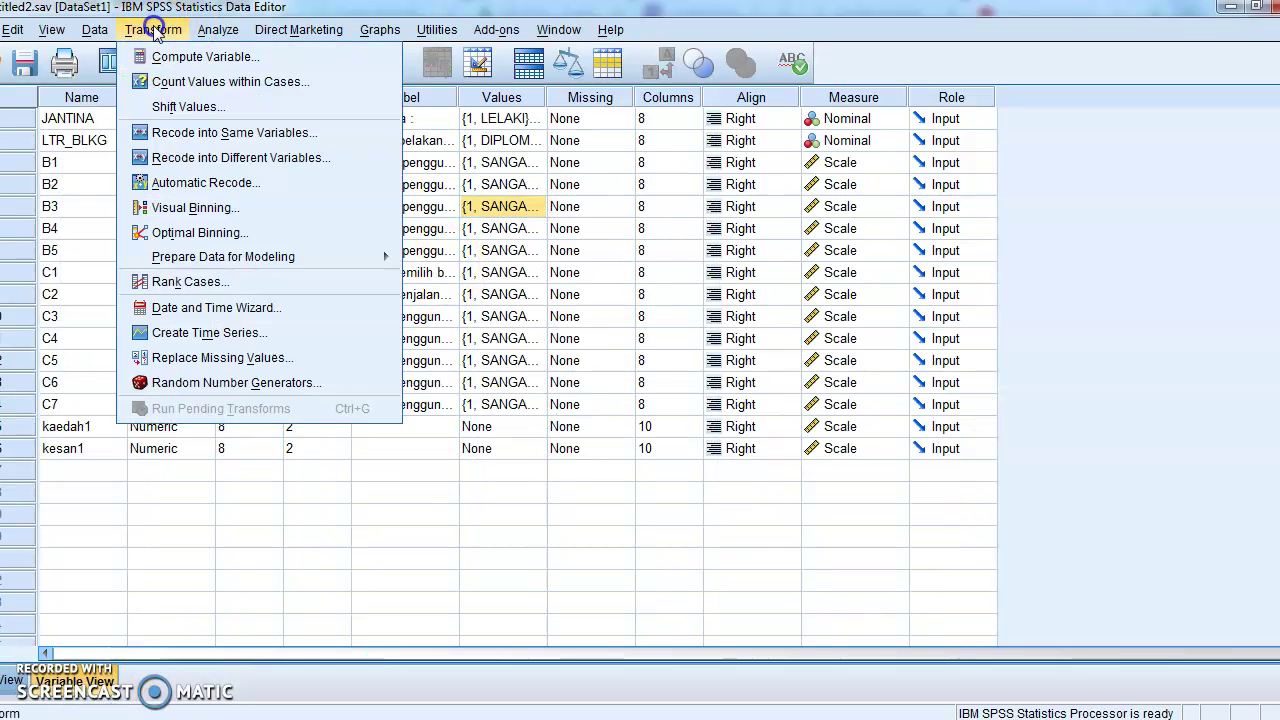
{"action": "left_click", "coordinate": [175, 66]}
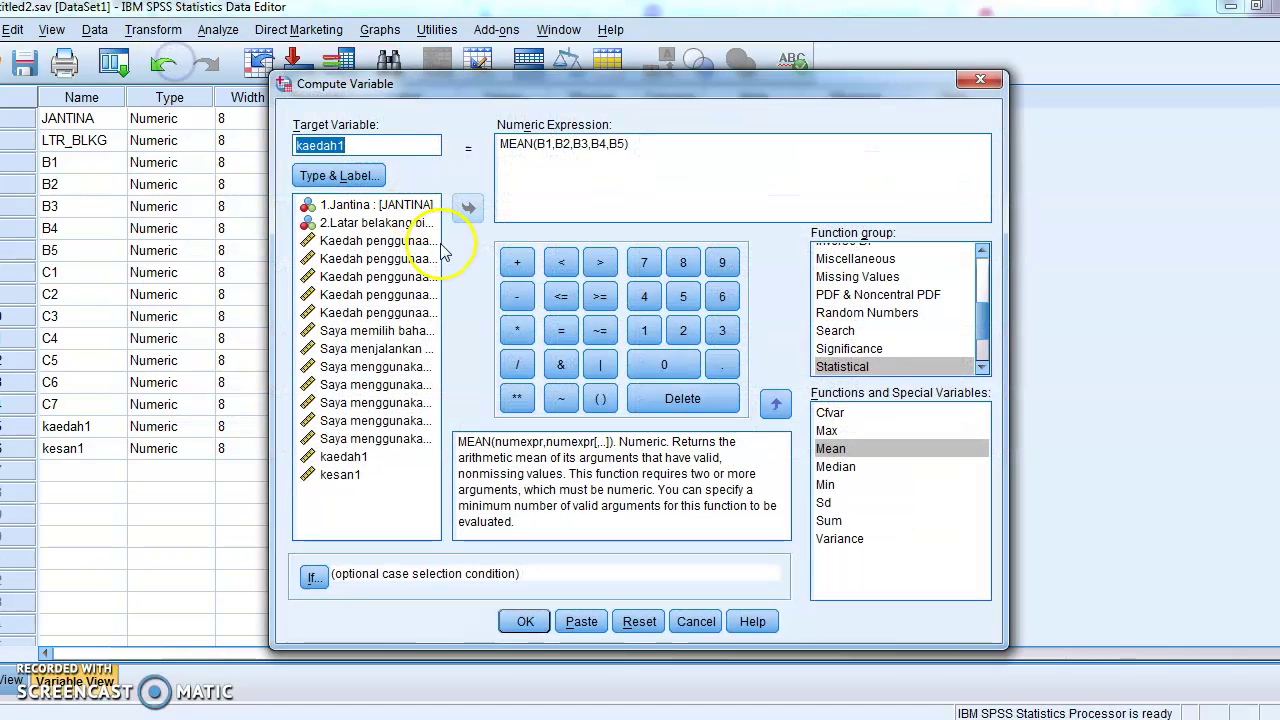
{"action": "key", "text": "BackSpace"}
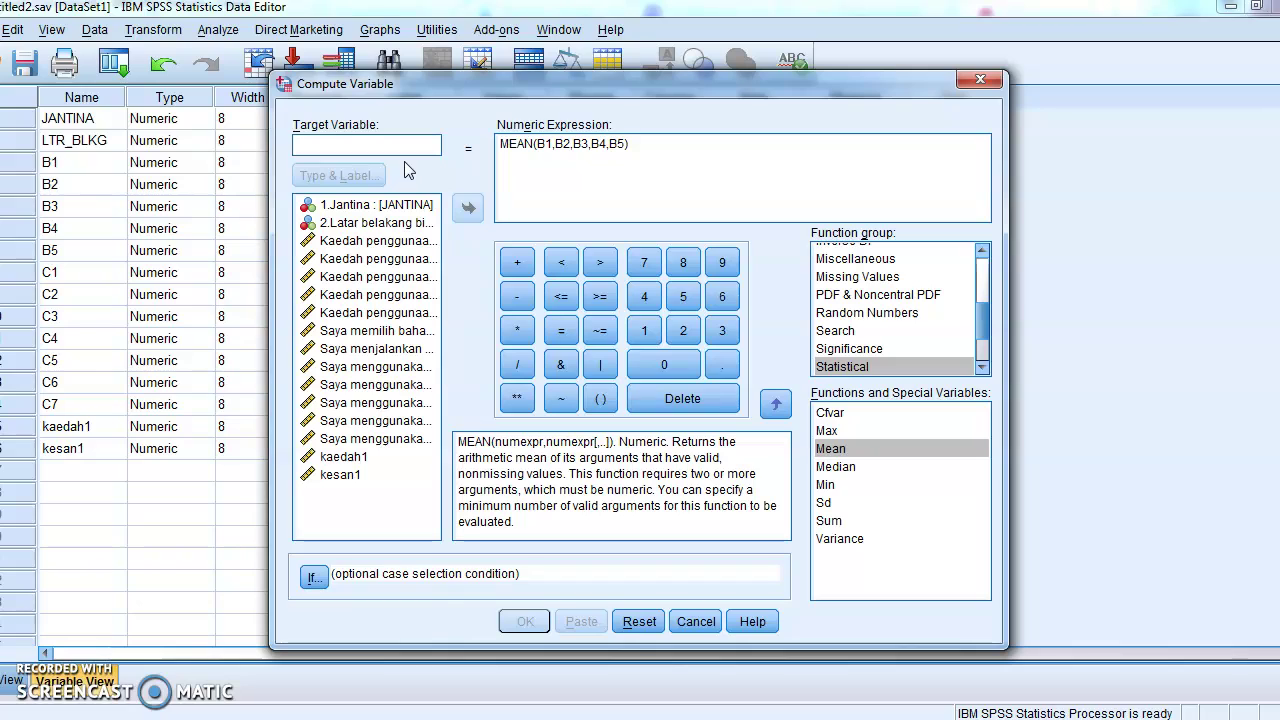
{"action": "type", "text": "kesan"}
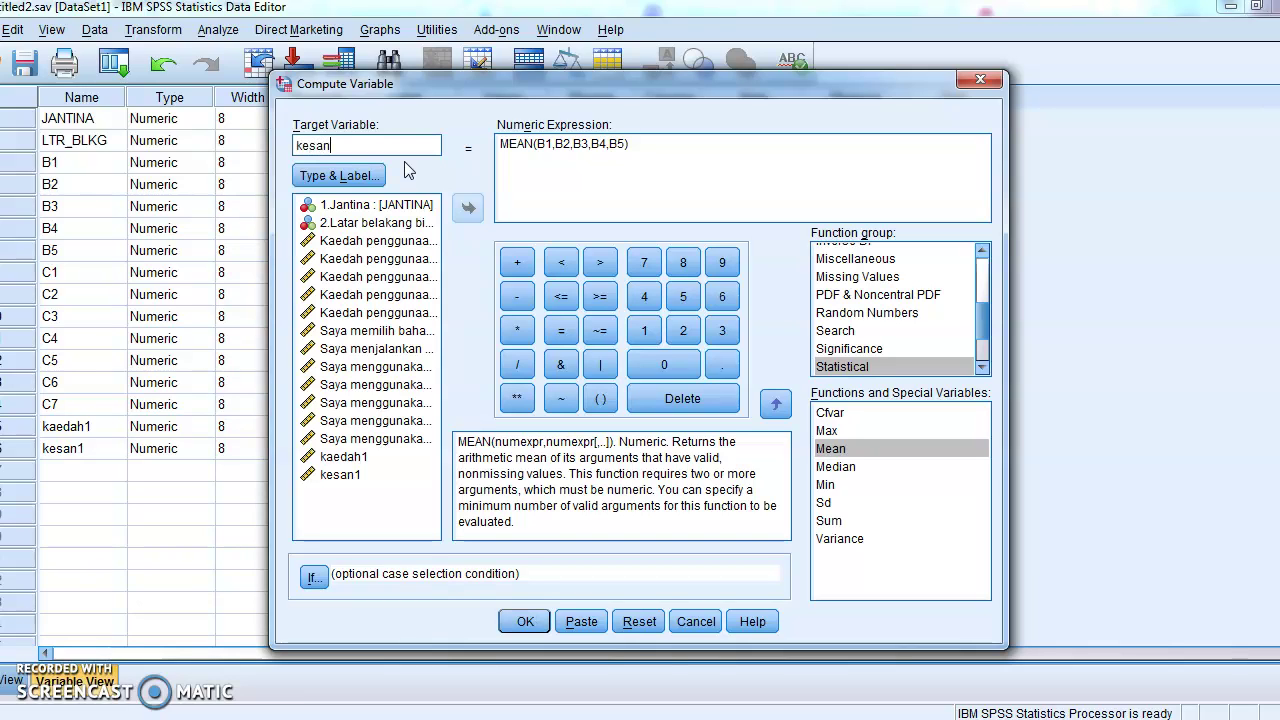
{"action": "left_click", "coordinate": [396, 168]}
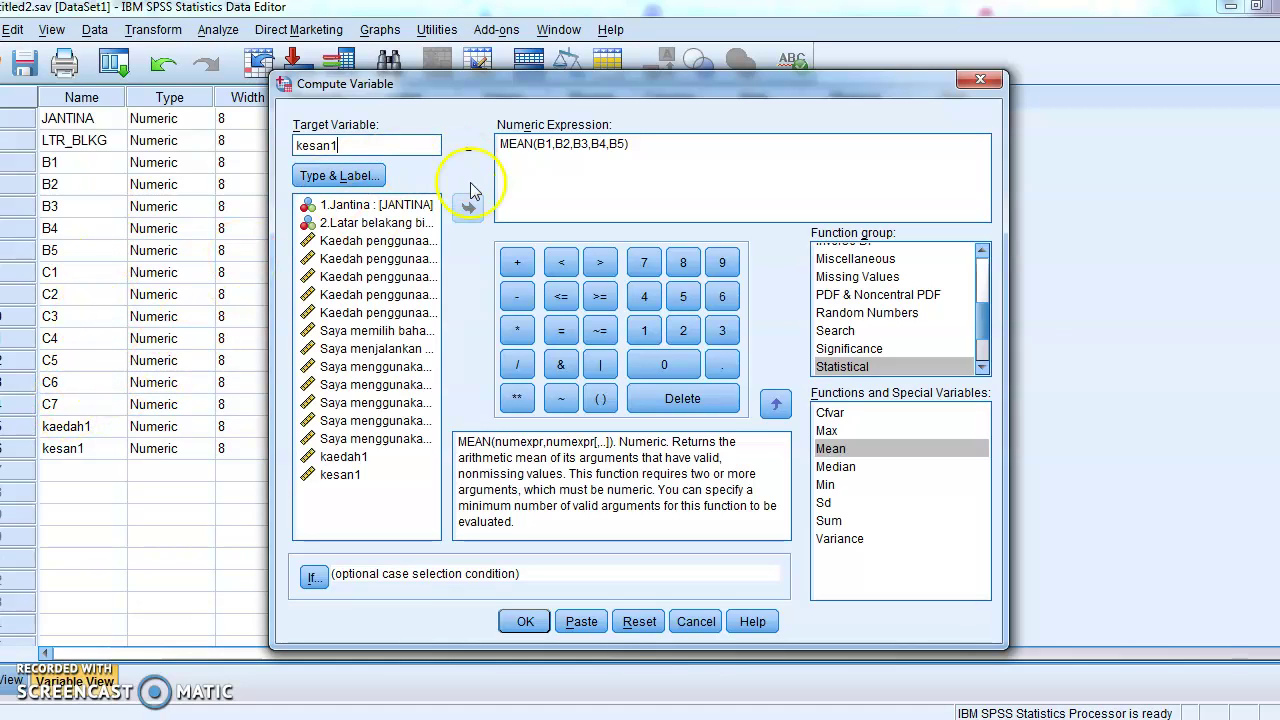
{"action": "left_click", "coordinate": [400, 145]}
{"action": "left_click", "coordinate": [527, 160]}
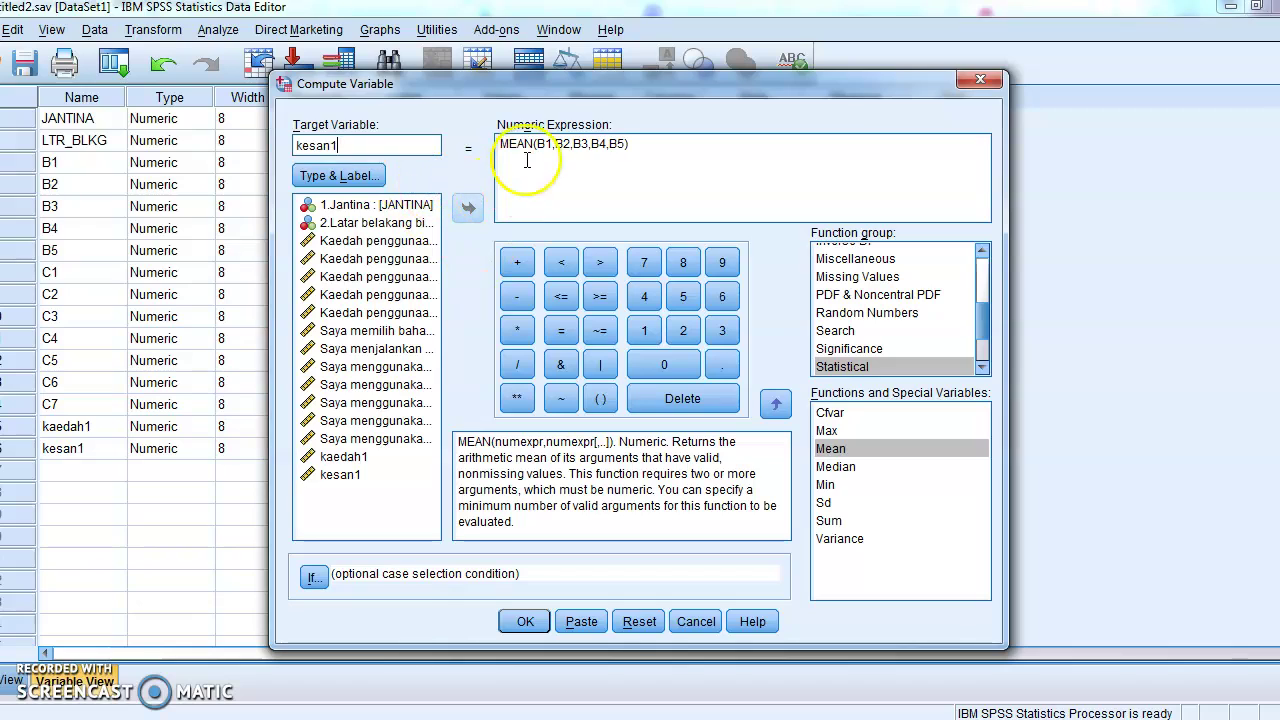
Reset the Compute Variable settings and set the target variable to kesan1.
{"action": "left_click", "coordinate": [637, 621]}
{"action": "type", "text": "kesan"}
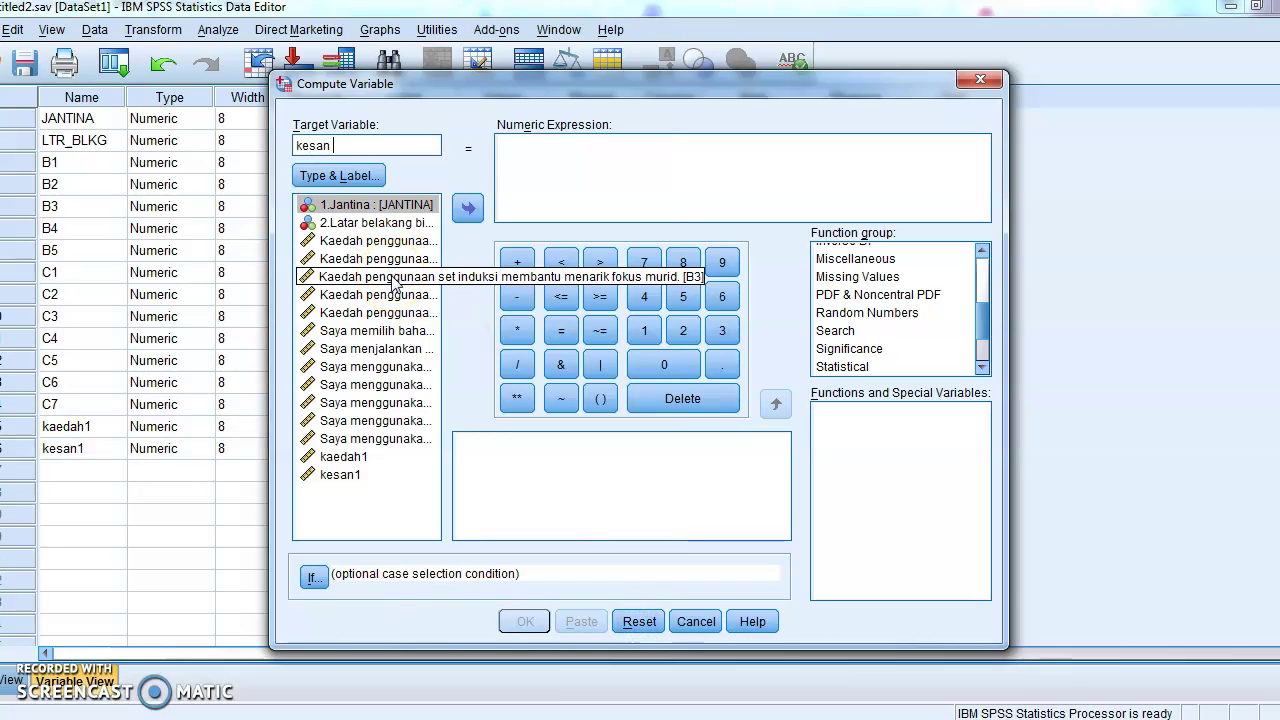
{"action": "type", "text": "1"}
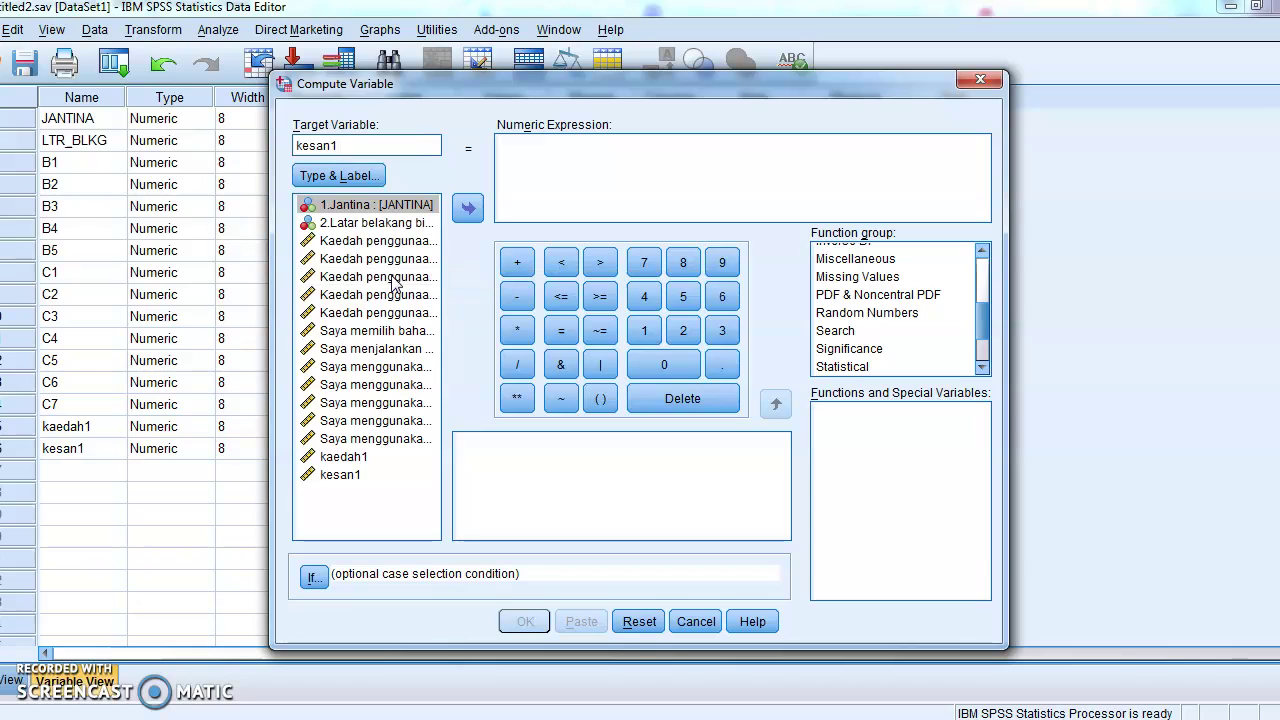
{"action": "left_click", "coordinate": [373, 331]}
{"action": "left_click", "coordinate": [470, 210]}
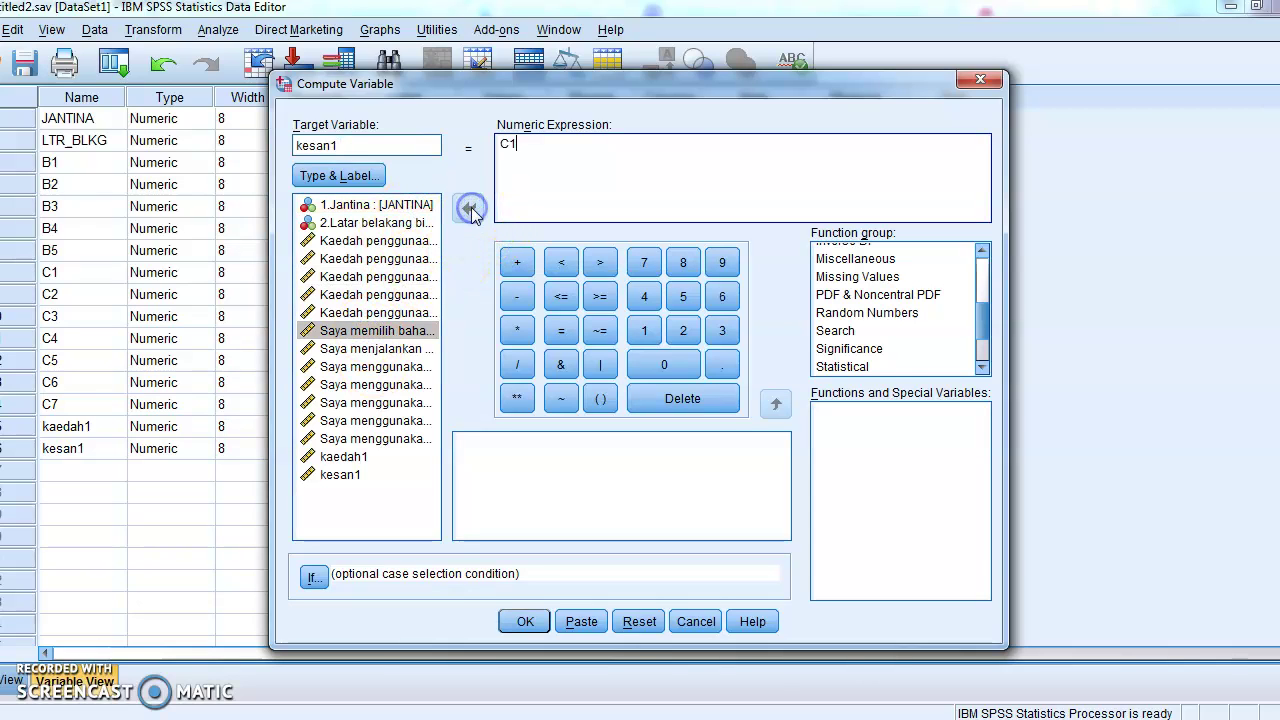
{"action": "key", "text": "BackSpace"}
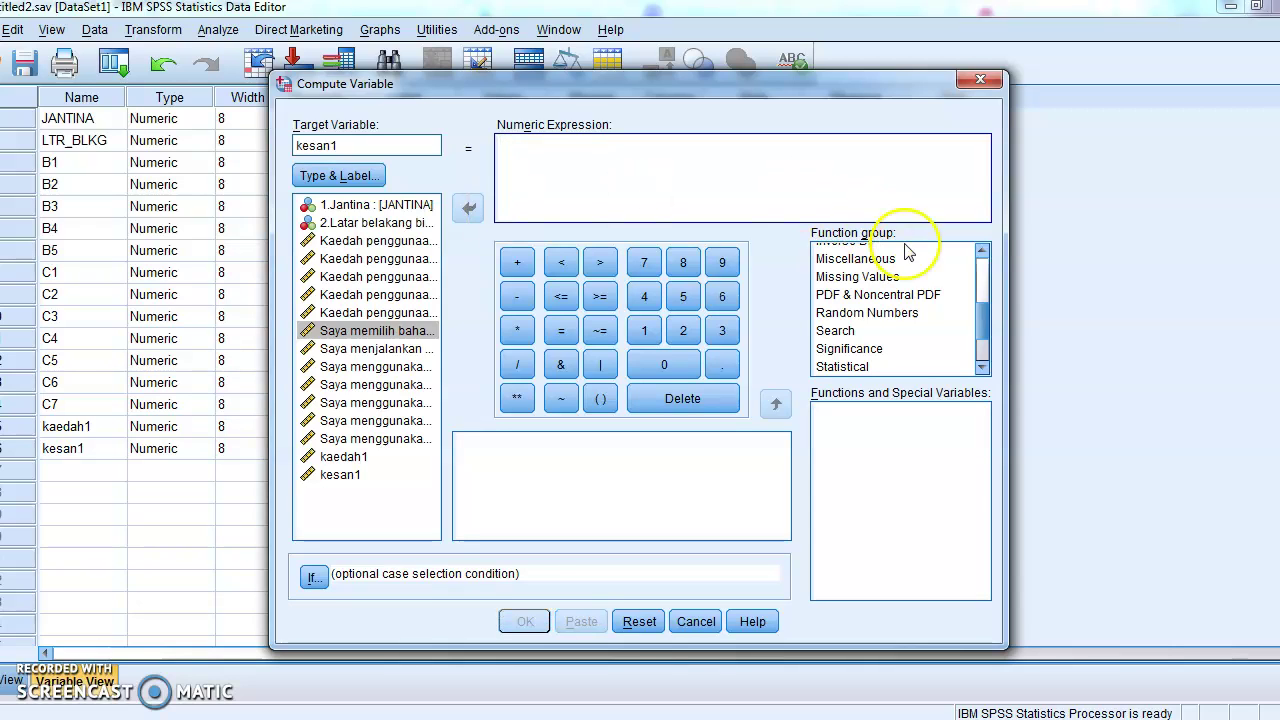
Insert the statistical Mean function into the numeric expression for kesan1.
{"action": "left_click_drag", "start_coordinate": [980, 327], "coordinate": [980, 334]}
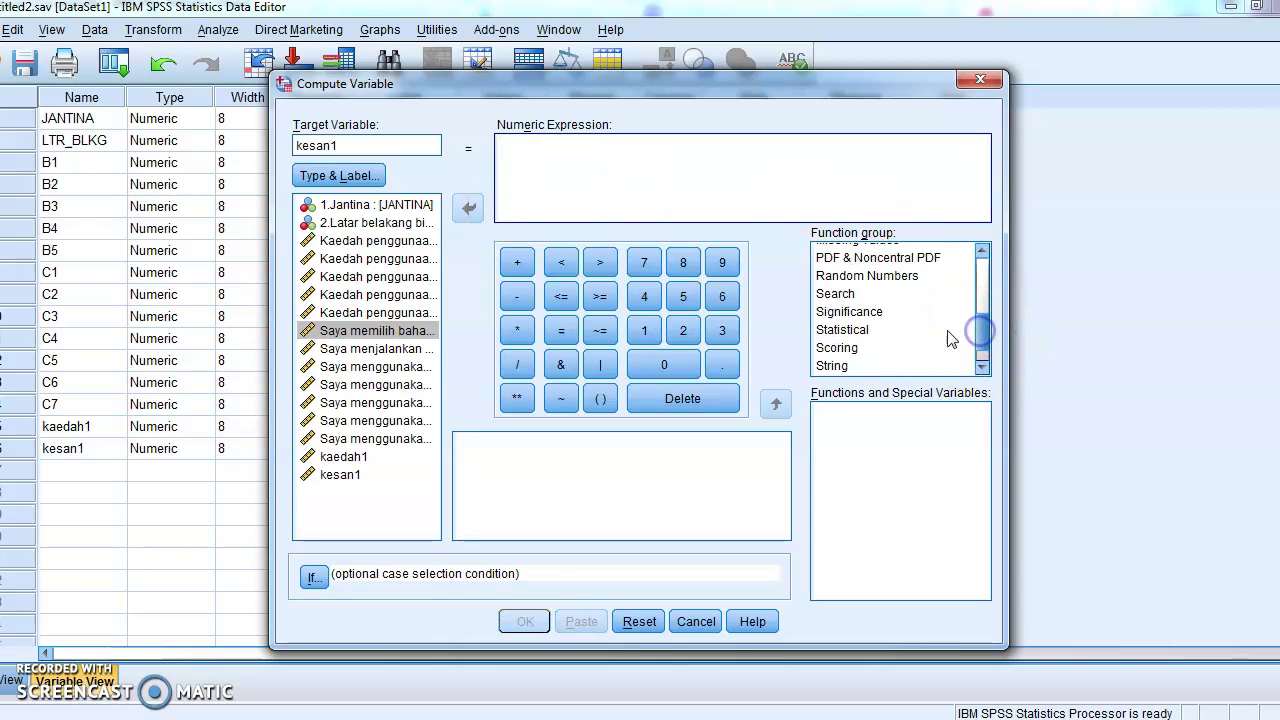
{"action": "left_click", "coordinate": [912, 330]}
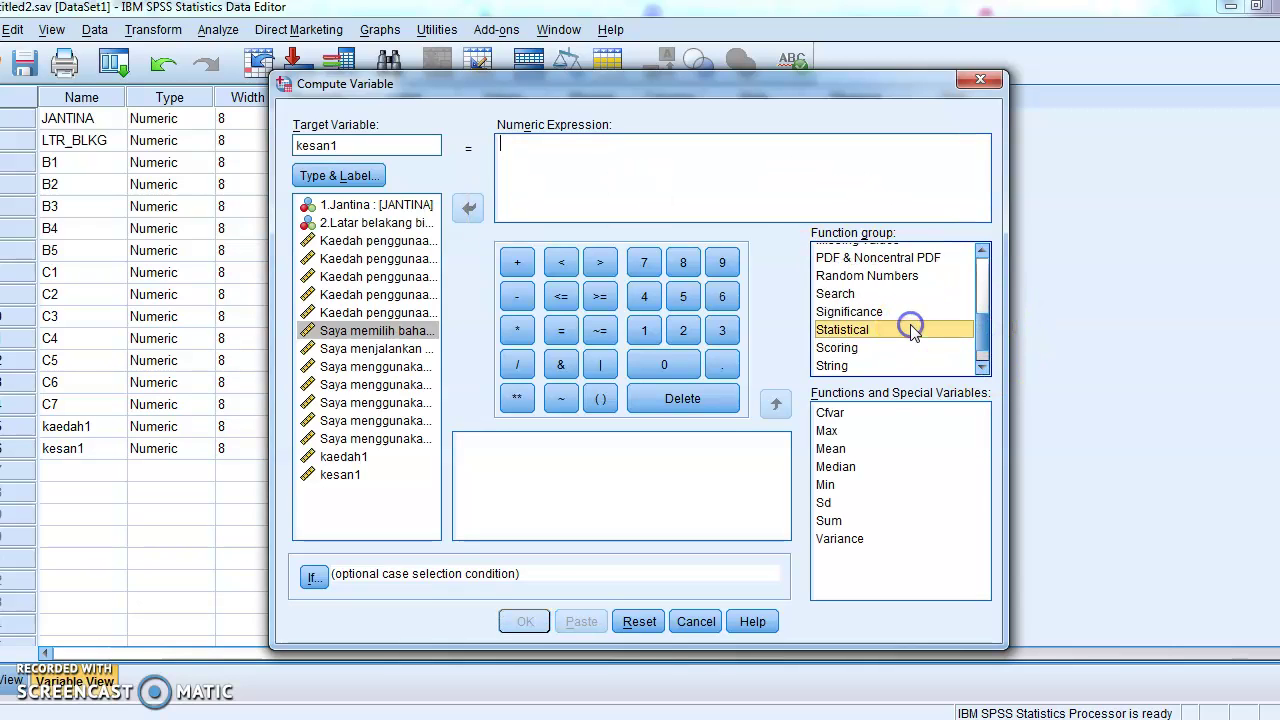
{"action": "left_click", "coordinate": [866, 449]}
{"action": "left_click", "coordinate": [773, 410]}
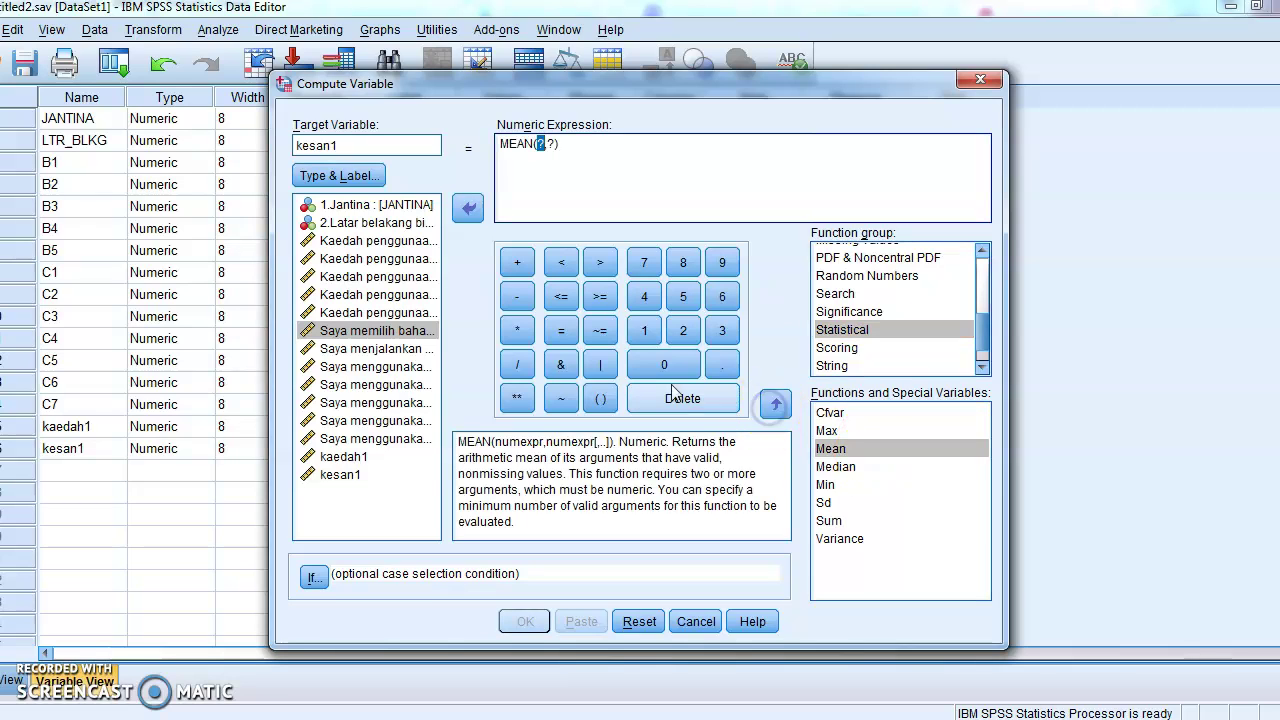
Fill the MEAN expression for kesan1 with variables C1 through C7 and run the computation, overwriting the existing variable.
{"action": "left_click", "coordinate": [405, 330]}
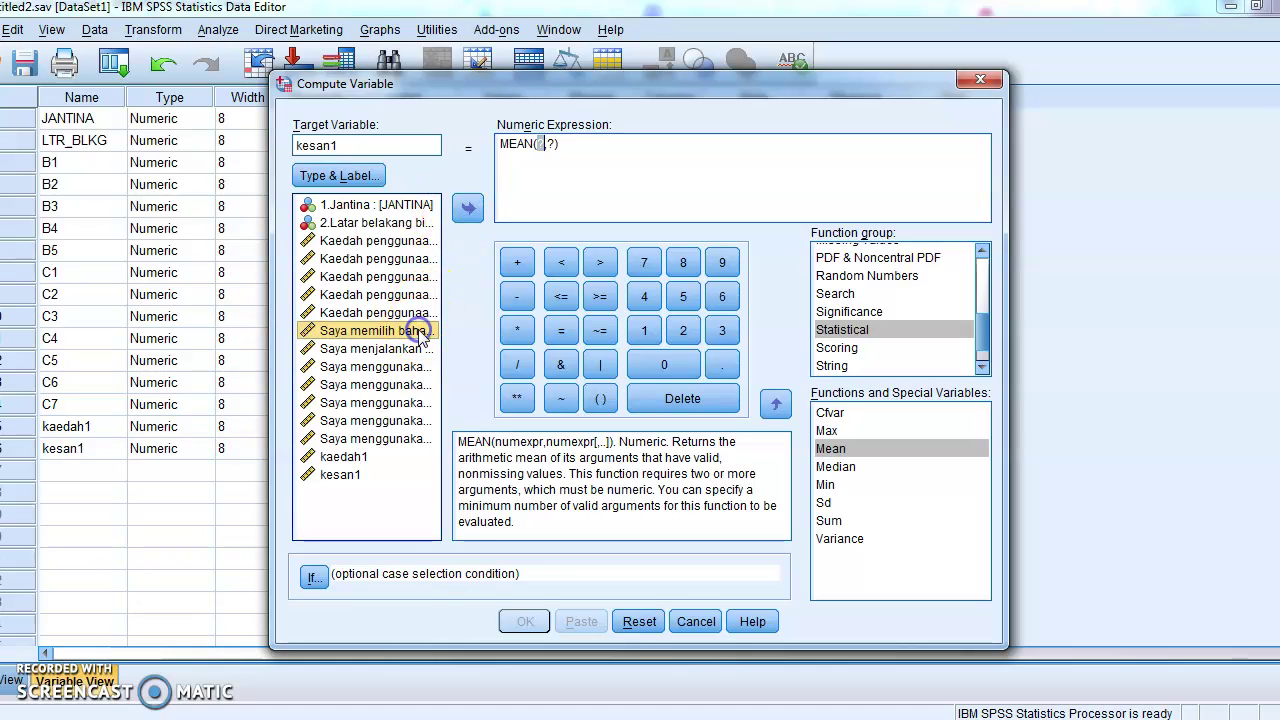
{"action": "left_click", "coordinate": [470, 210]}
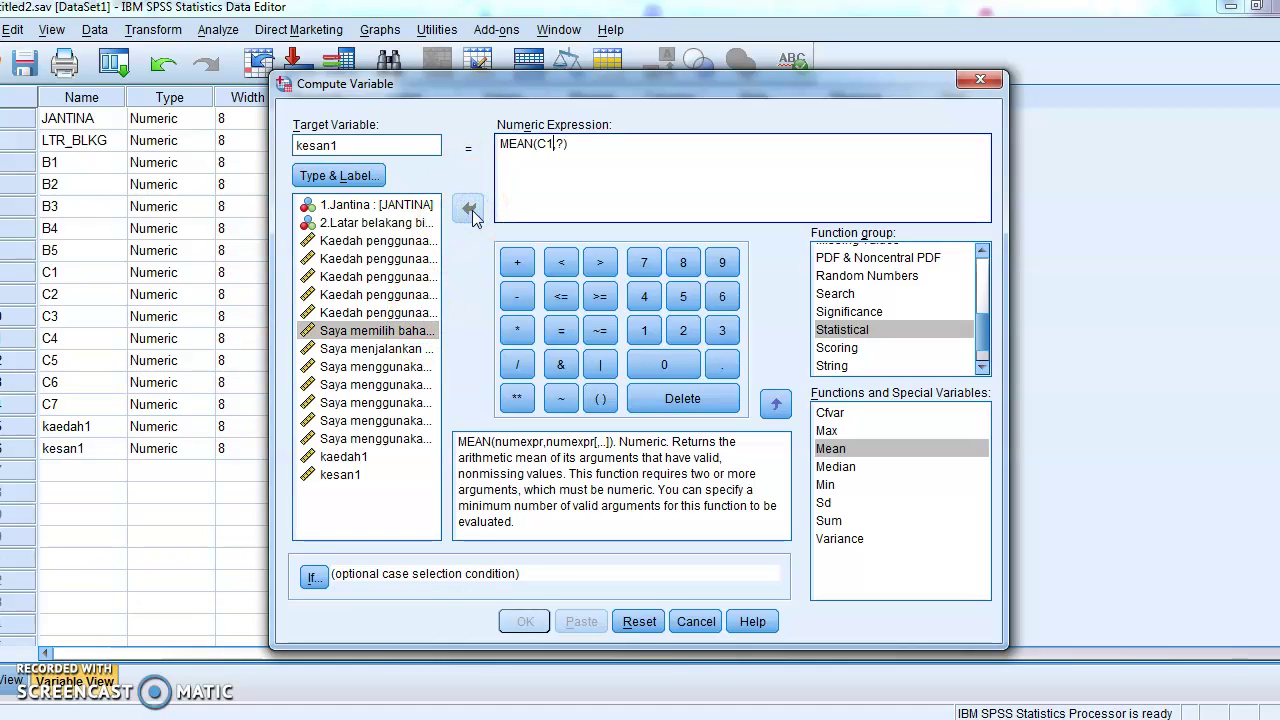
{"action": "left_click", "coordinate": [395, 348]}
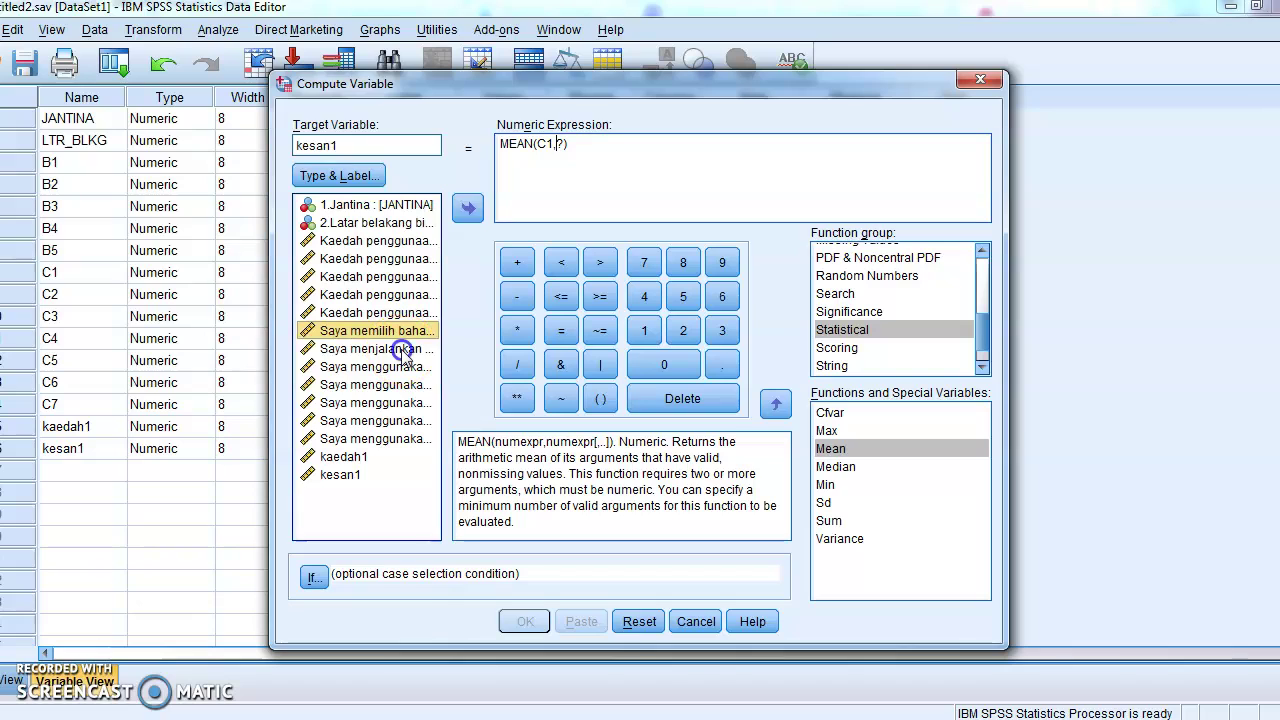
{"action": "left_click", "coordinate": [467, 209]}
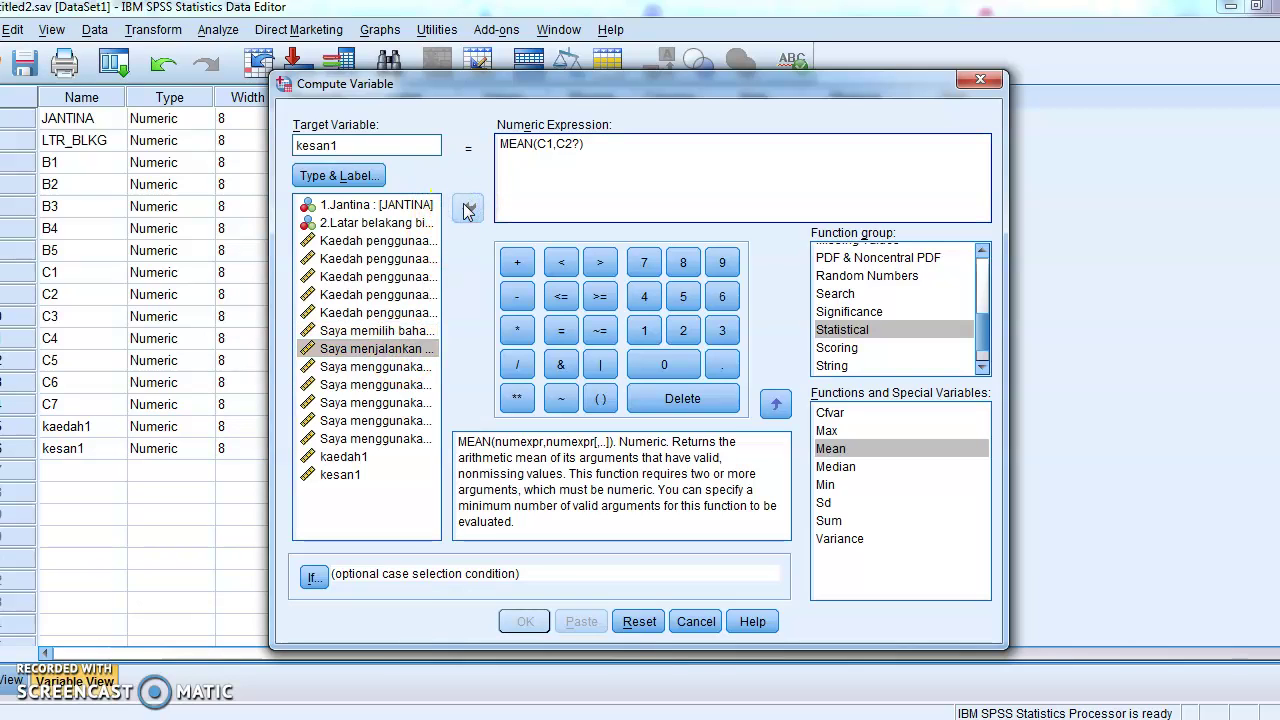
{"action": "left_click", "coordinate": [378, 366]}
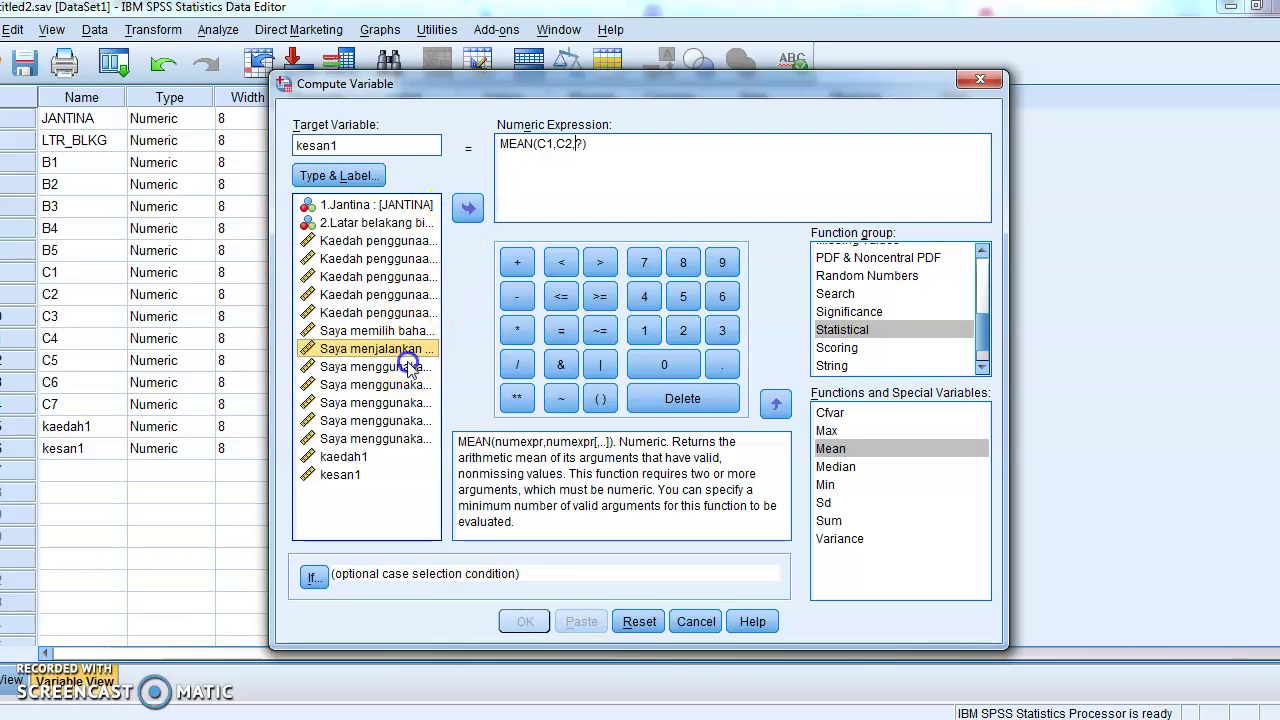
{"action": "left_click", "coordinate": [467, 210]}
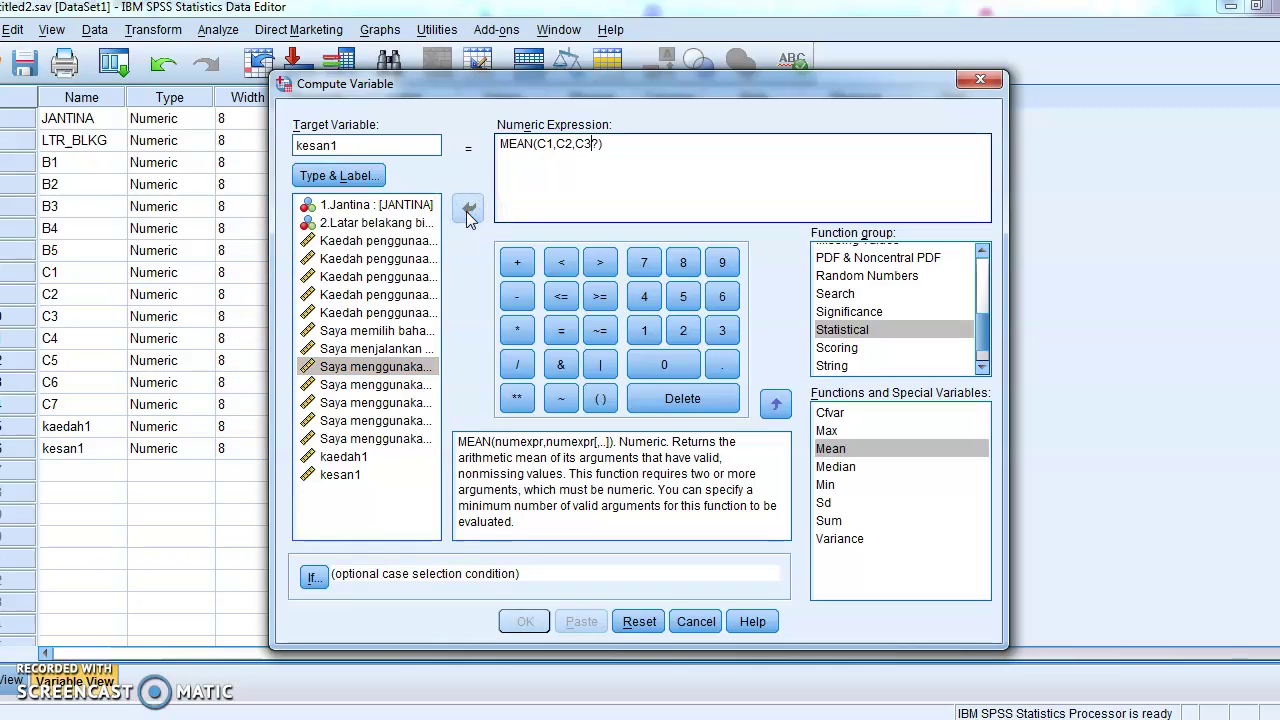
{"action": "left_click", "coordinate": [410, 384]}
{"action": "left_click", "coordinate": [470, 209]}
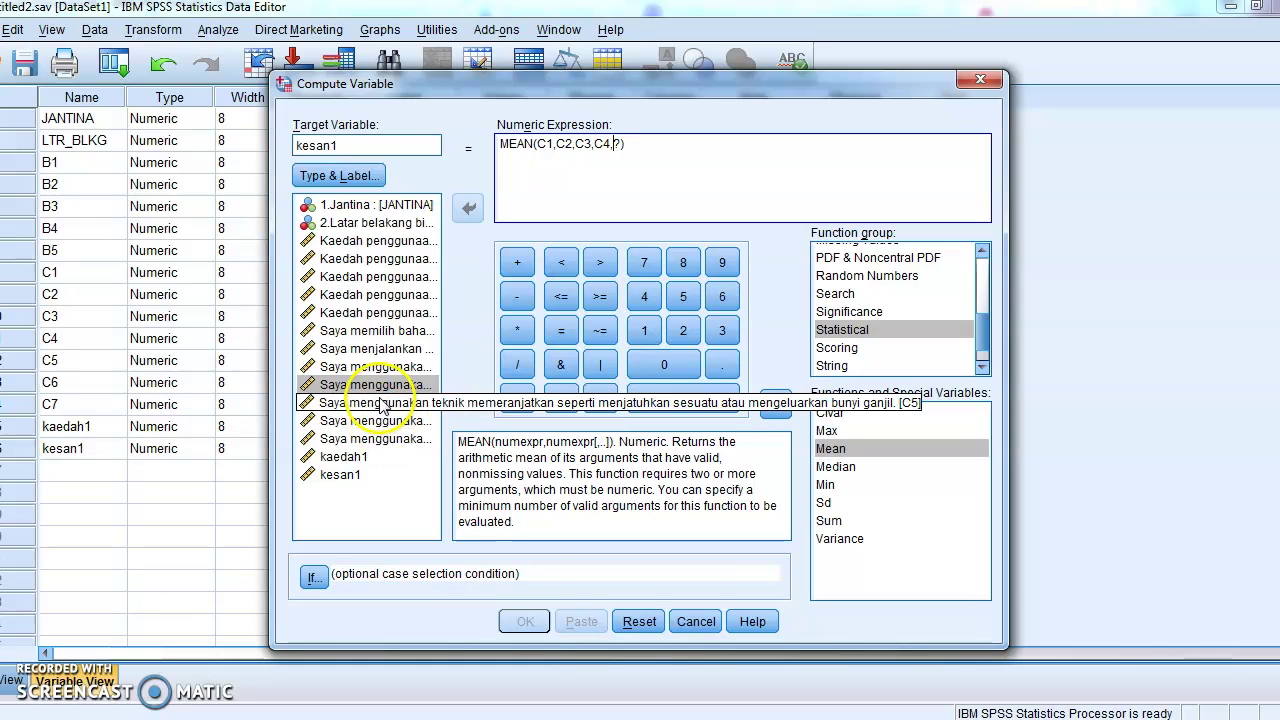
{"action": "left_click", "coordinate": [385, 402]}
{"action": "left_click", "coordinate": [472, 207]}
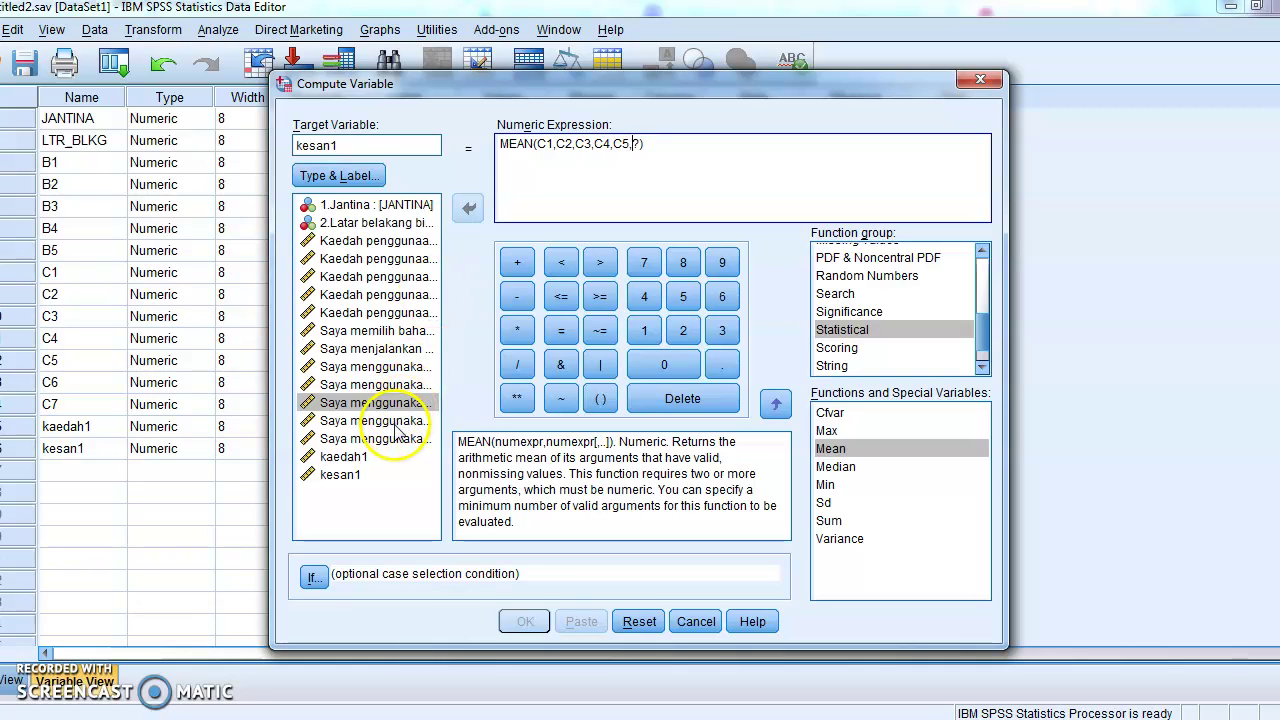
{"action": "left_click", "coordinate": [375, 420]}
{"action": "left_click", "coordinate": [470, 210]}
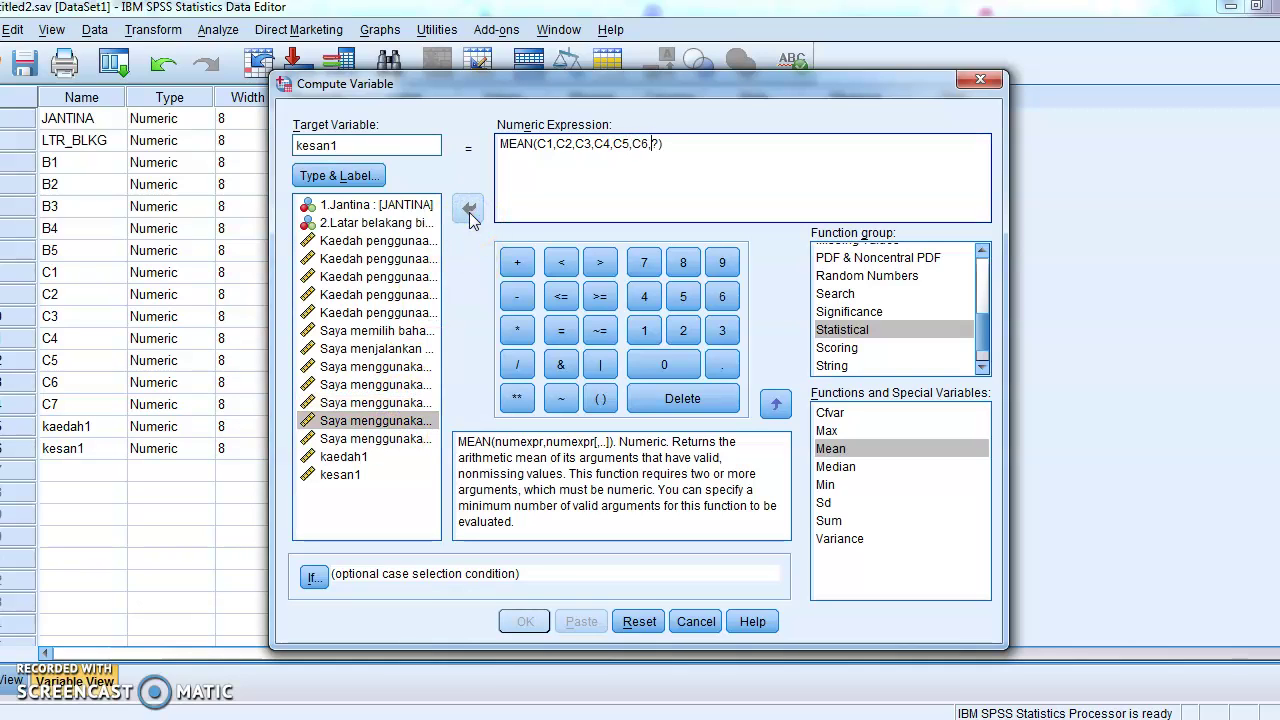
{"action": "left_click", "coordinate": [400, 440]}
{"action": "left_click", "coordinate": [468, 212]}
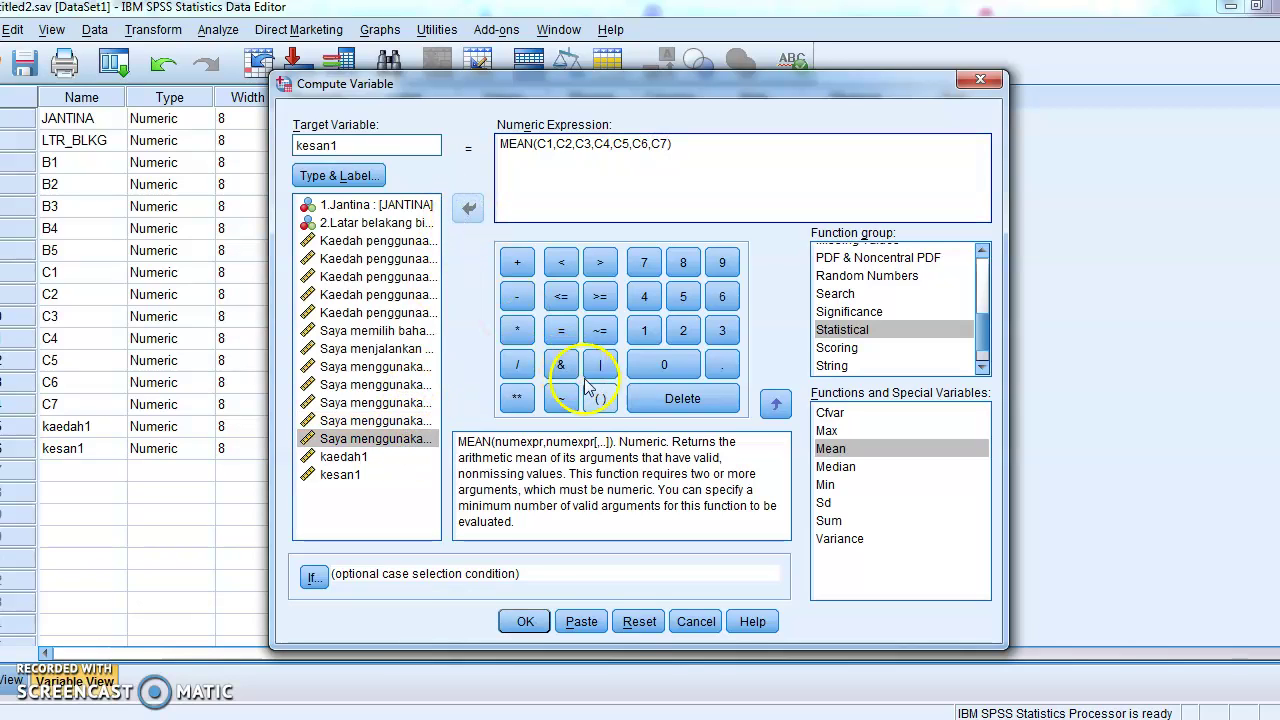
{"action": "left_click", "coordinate": [527, 622]}
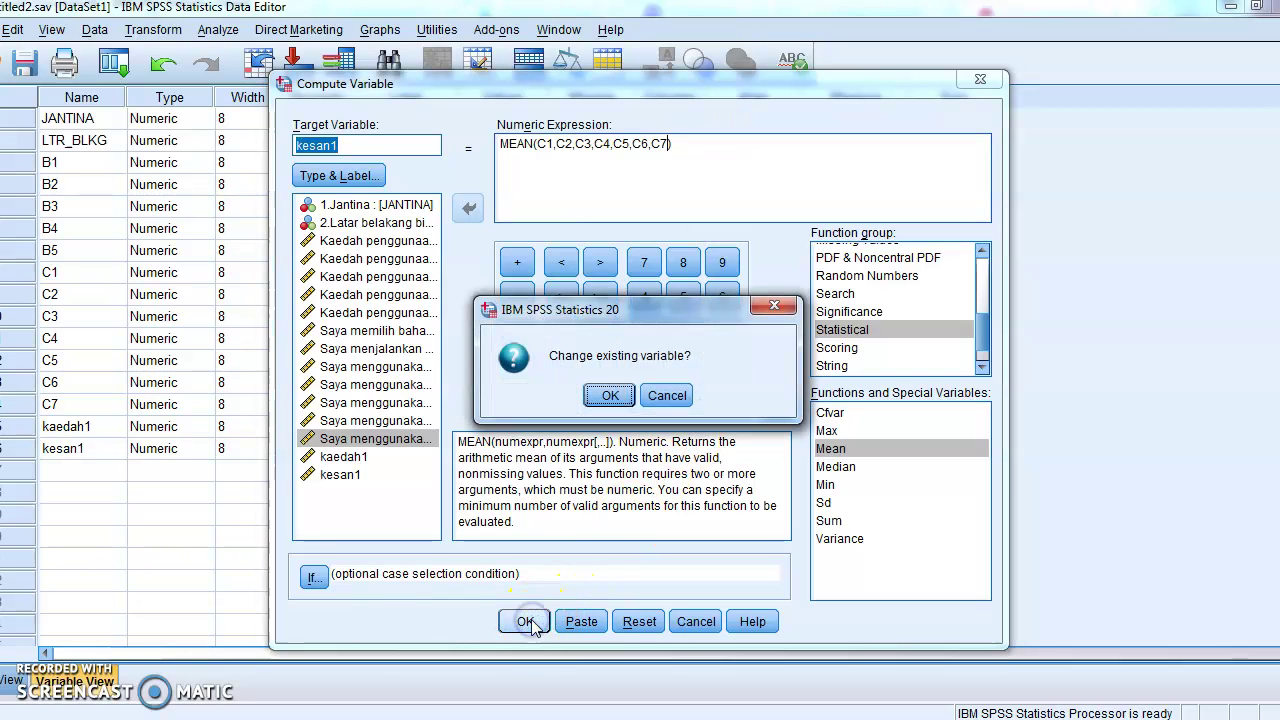
{"action": "left_click", "coordinate": [607, 396]}
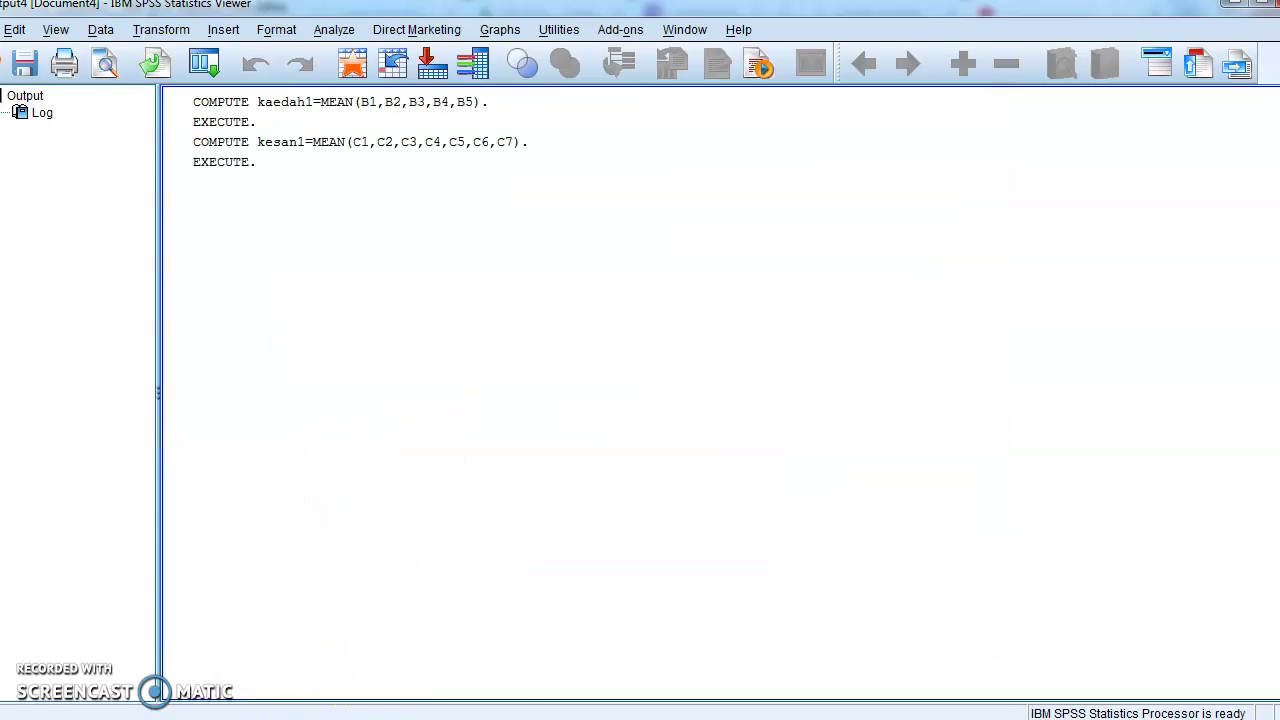
Switch to the Data Editor and examine the kesan1 values in the data sheet, ending back on the variable definitions.
{"action": "mouse_move", "coordinate": [290, 715]}
{"action": "left_click", "coordinate": [243, 672]}
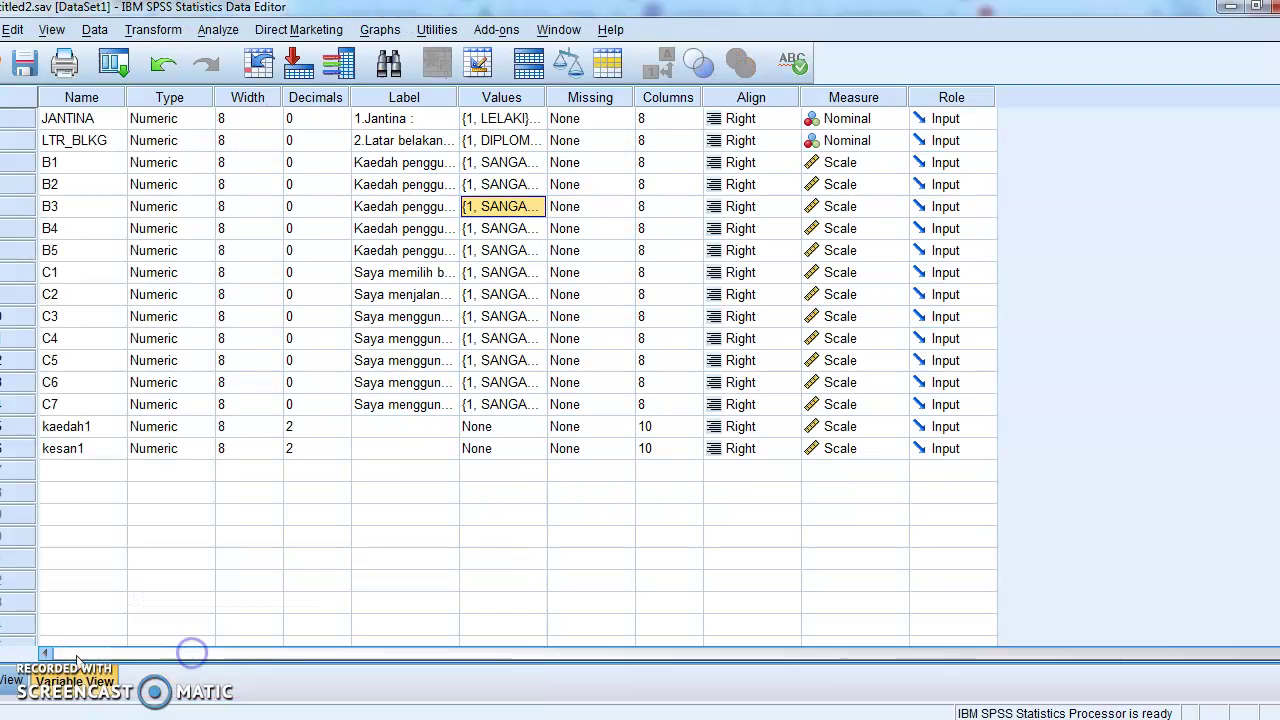
{"action": "left_click", "coordinate": [8, 682]}
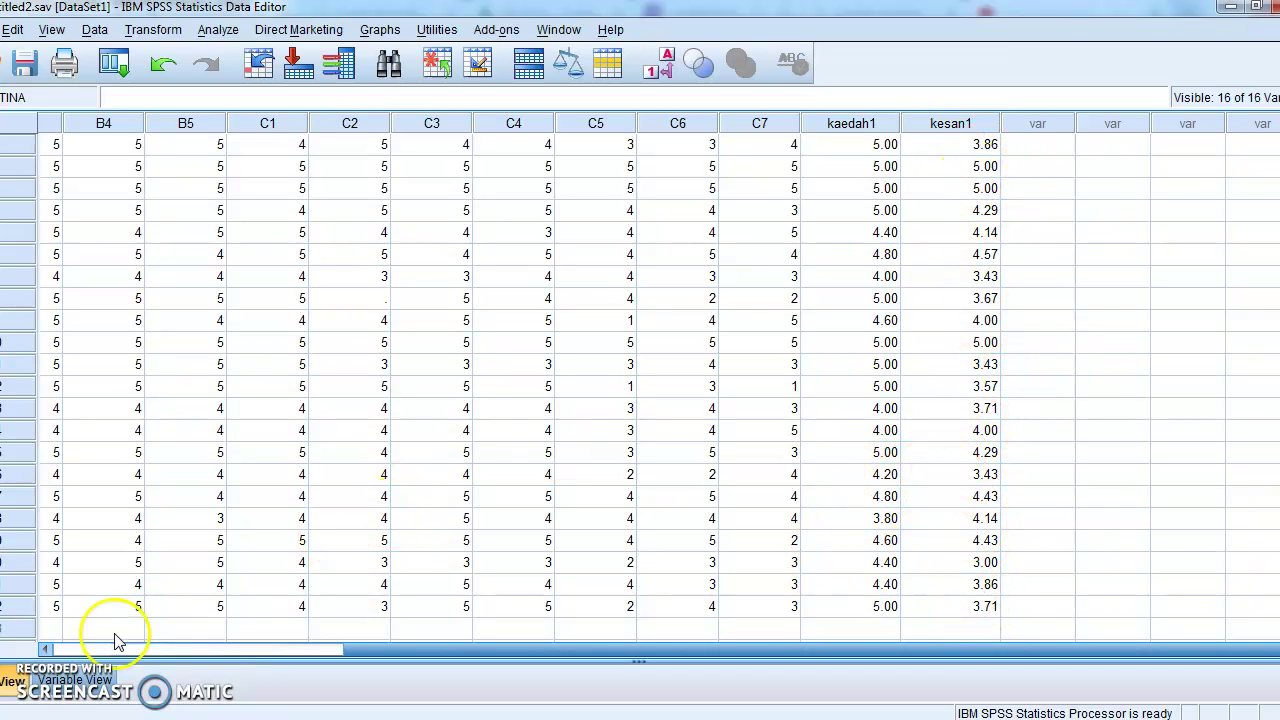
{"action": "left_click", "coordinate": [95, 684]}
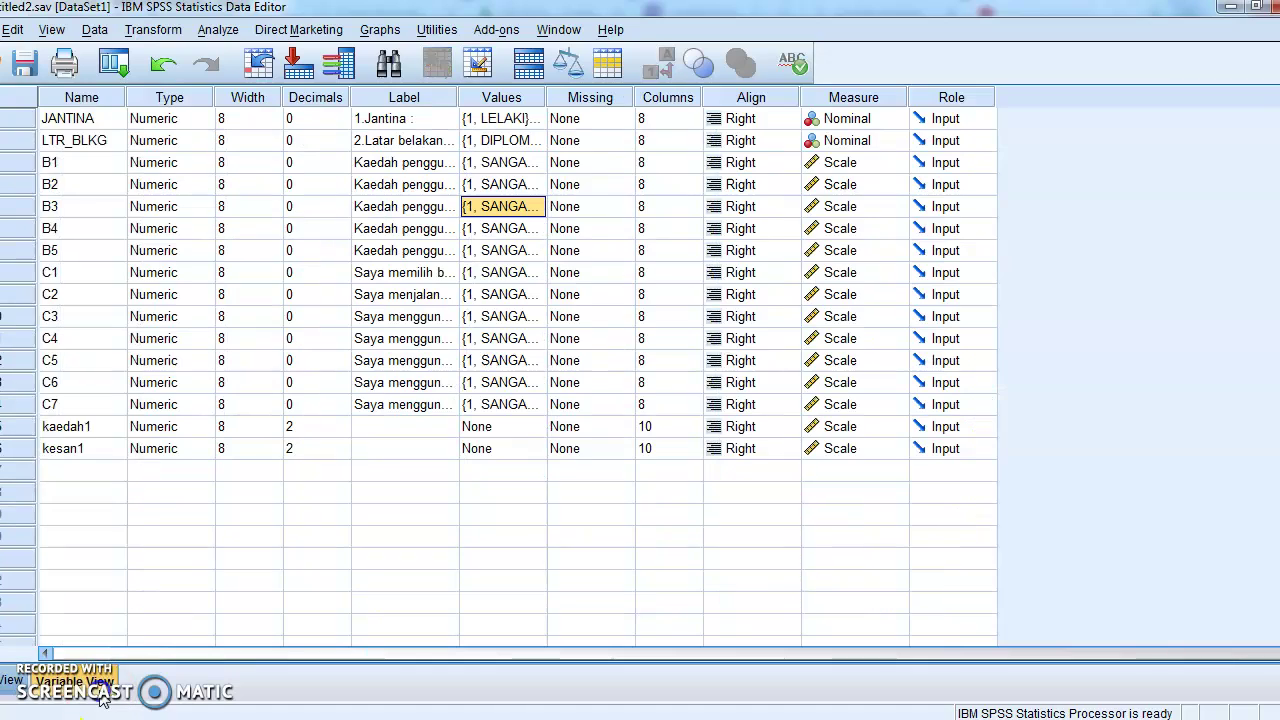
Open the Frequencies analysis and reset its previous settings.
{"action": "left_click", "coordinate": [222, 30]}
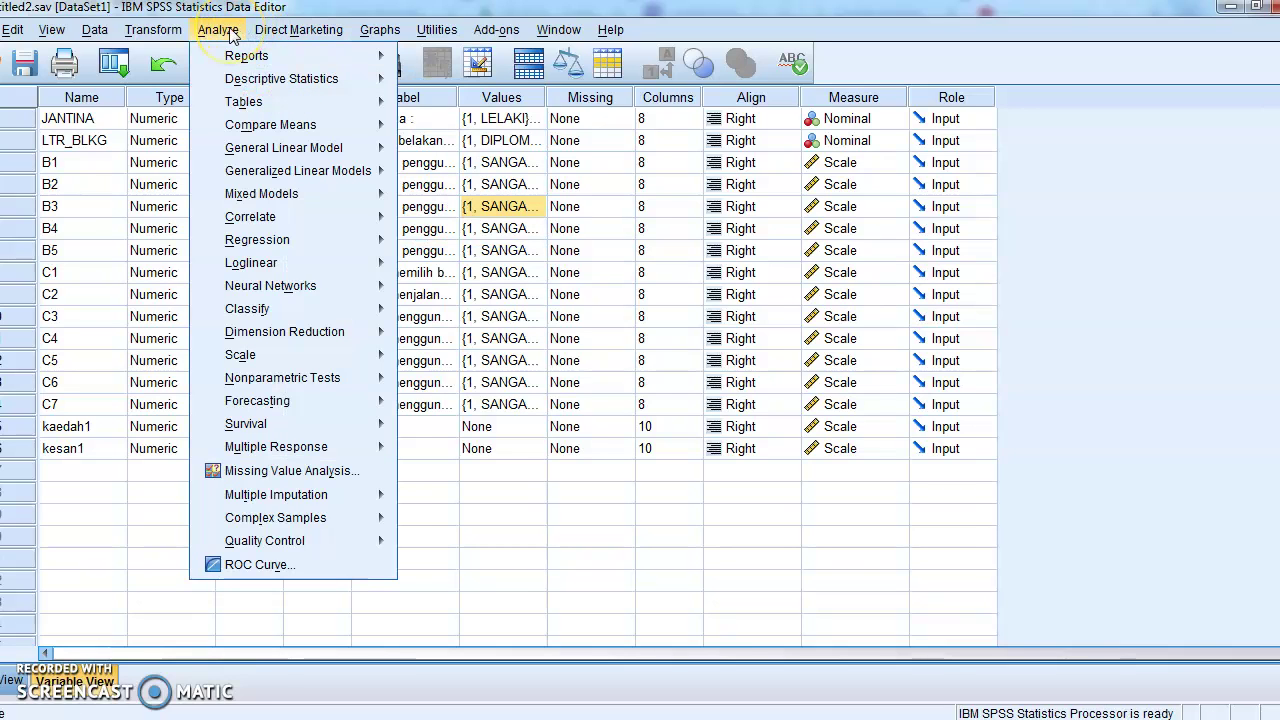
{"action": "mouse_move", "coordinate": [299, 84]}
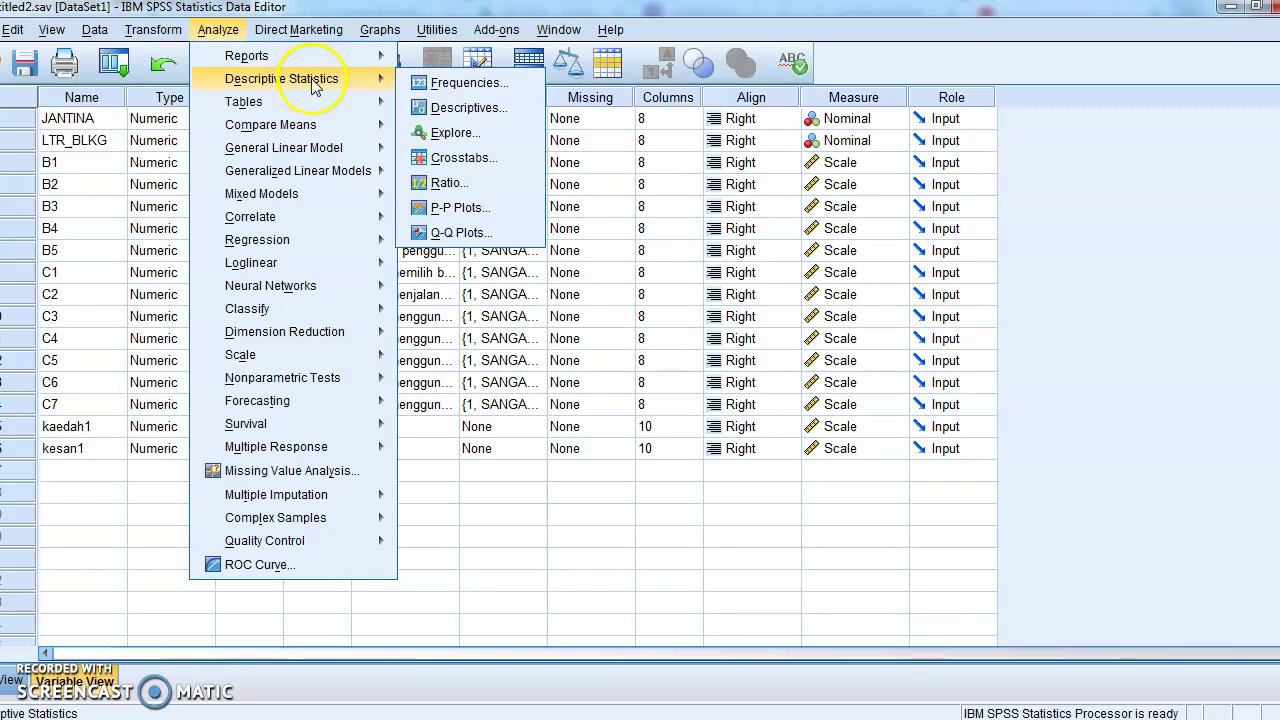
{"action": "left_click", "coordinate": [450, 86]}
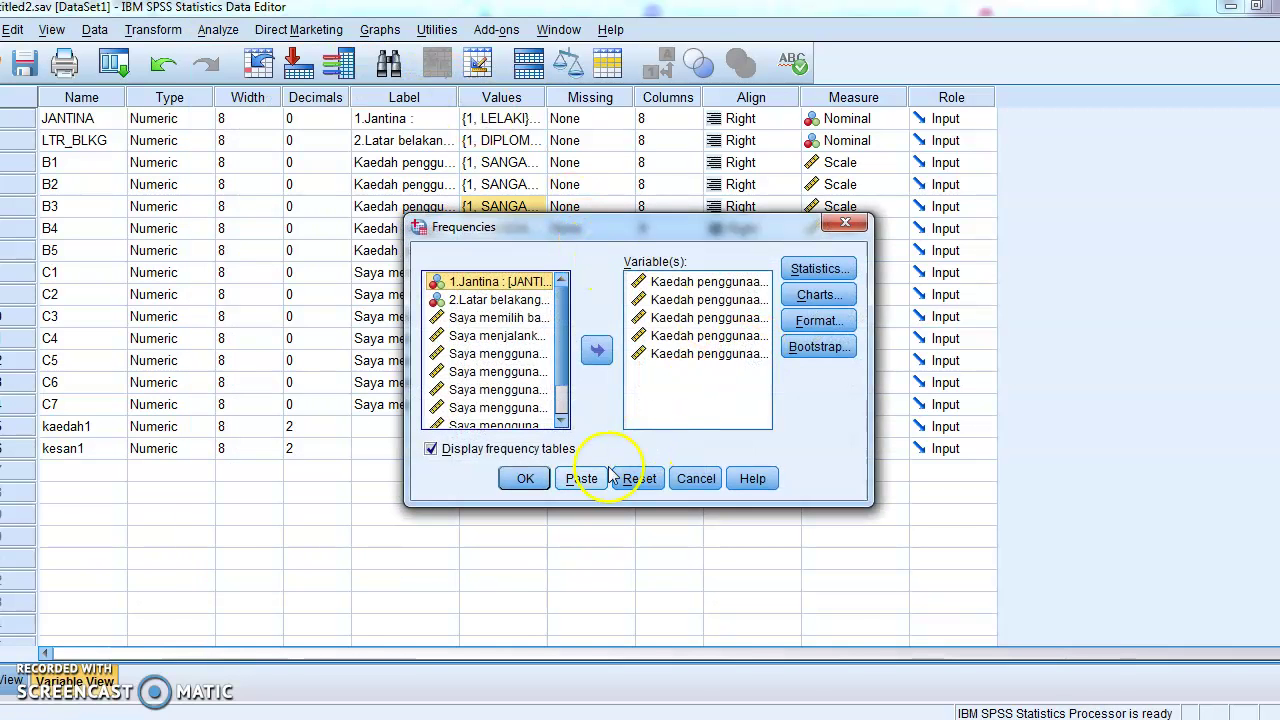
{"action": "left_click", "coordinate": [639, 478]}
Add the five Kaedah penggunaan items, B1 through B5, to the variables analysed by Frequencies.
{"action": "left_click_drag", "start_coordinate": [566, 318], "coordinate": [562, 285]}
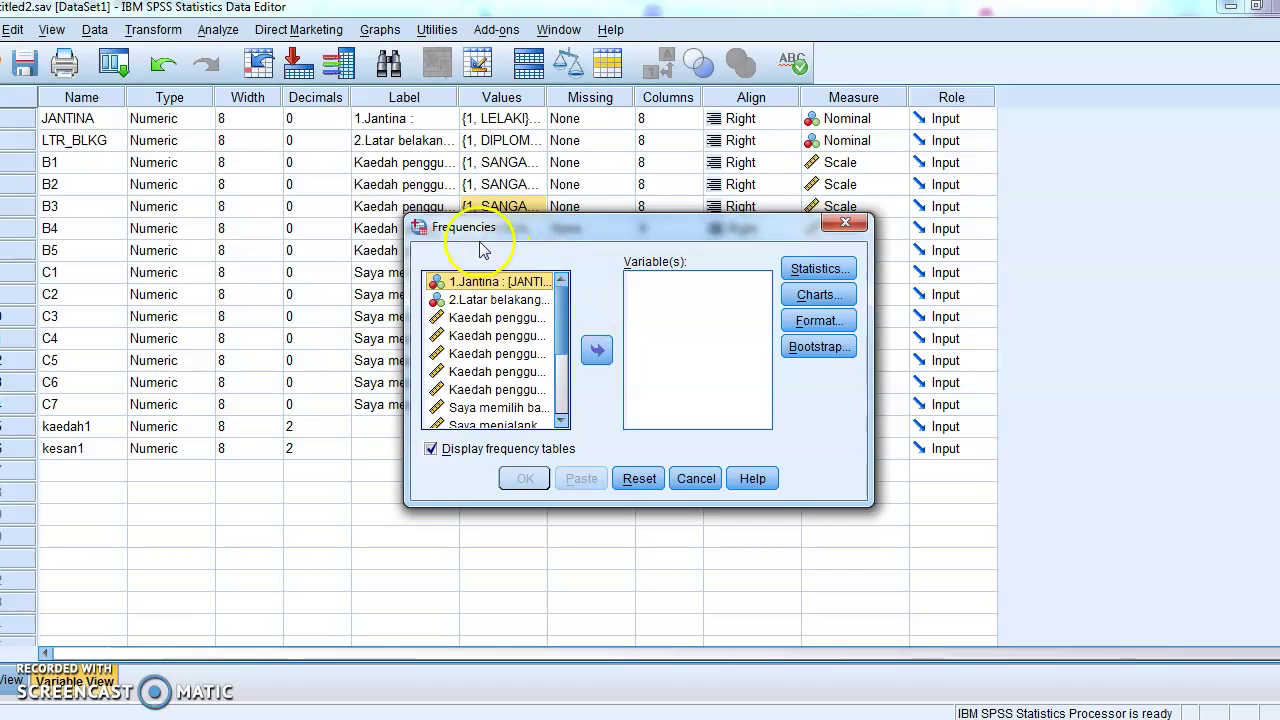
{"action": "left_click", "coordinate": [497, 318]}
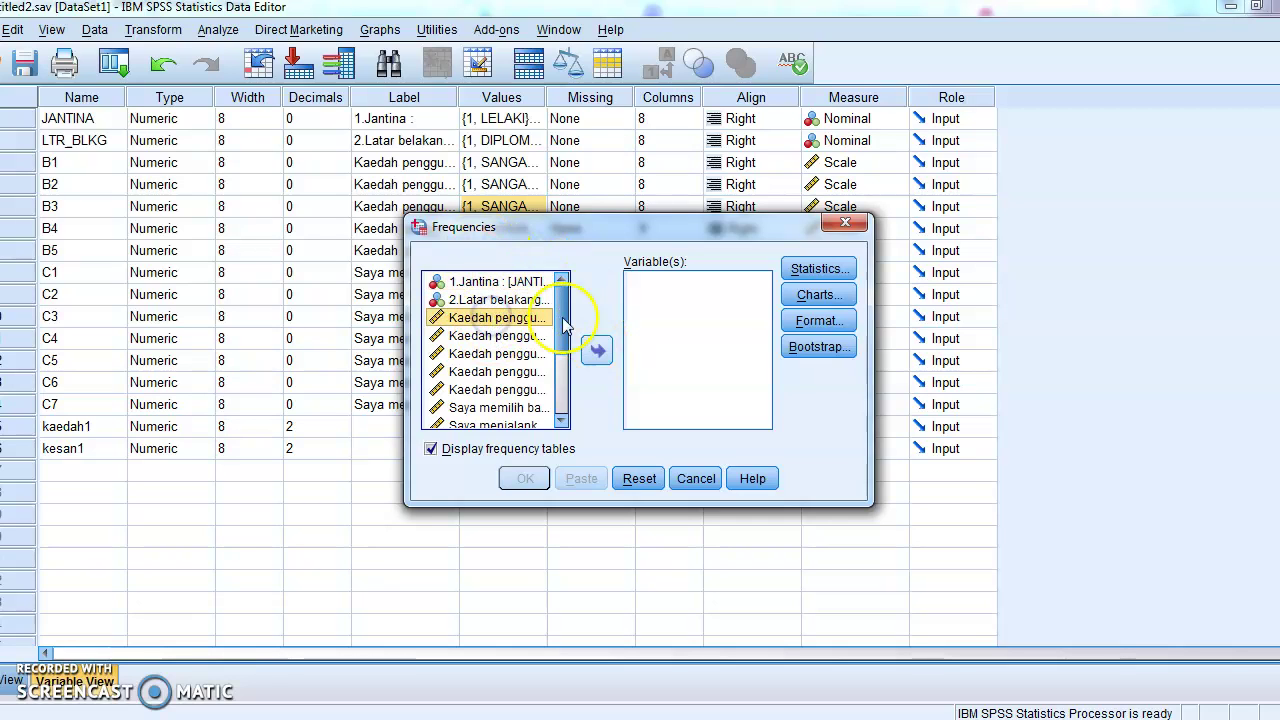
{"action": "left_click_drag", "start_coordinate": [527, 358], "coordinate": [523, 416]}
{"action": "left_click", "coordinate": [462, 324]}
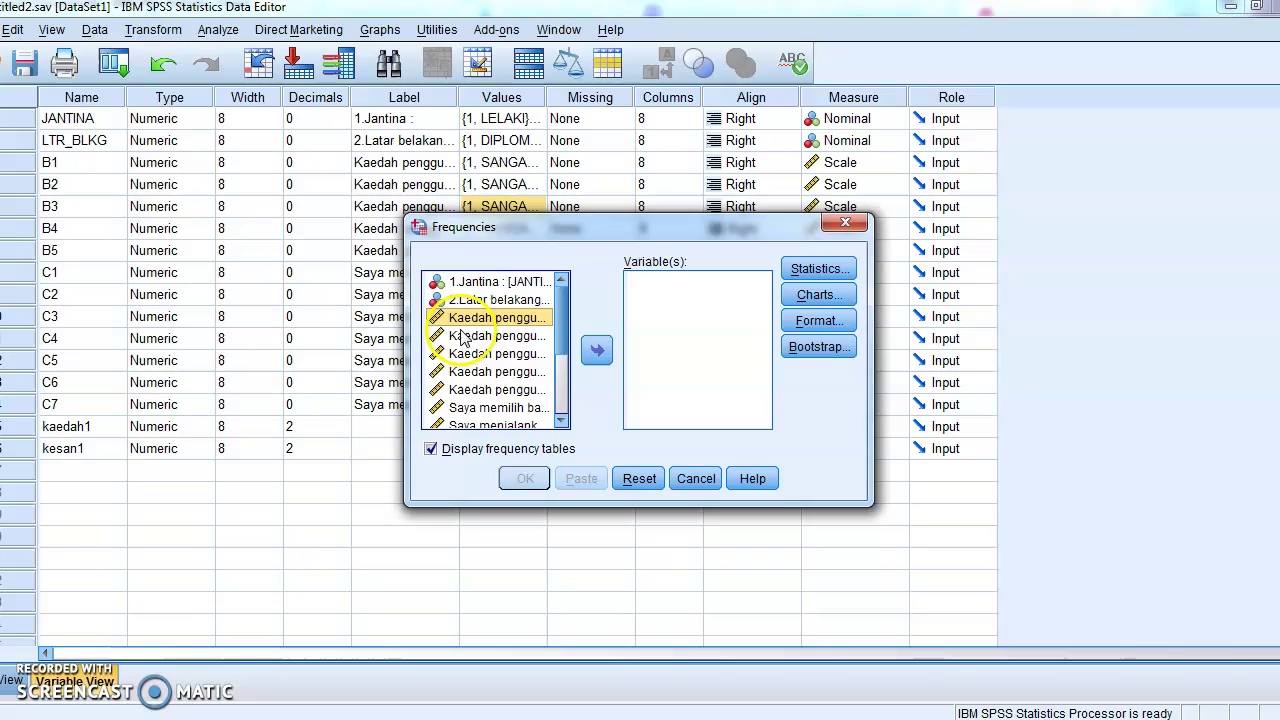
{"action": "left_click", "coordinate": [597, 349]}
{"action": "left_click", "coordinate": [522, 318]}
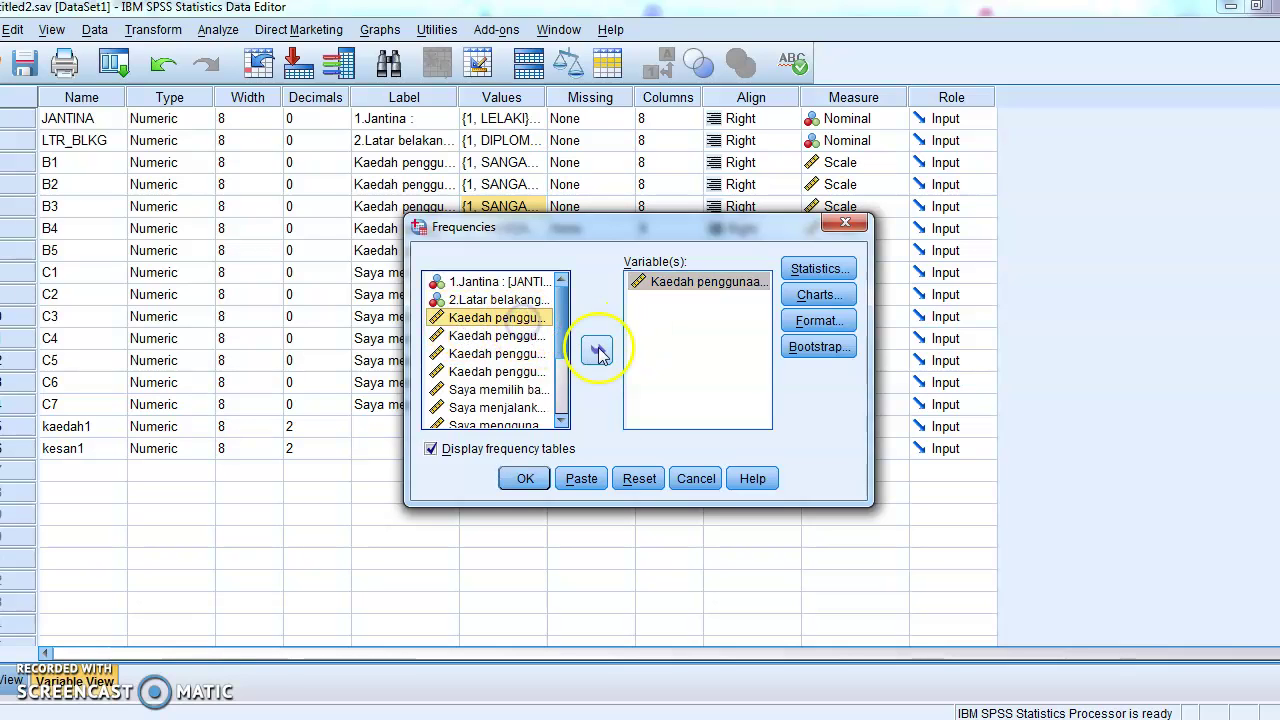
{"action": "double_click", "coordinate": [538, 318]}
{"action": "left_click", "coordinate": [538, 318]}
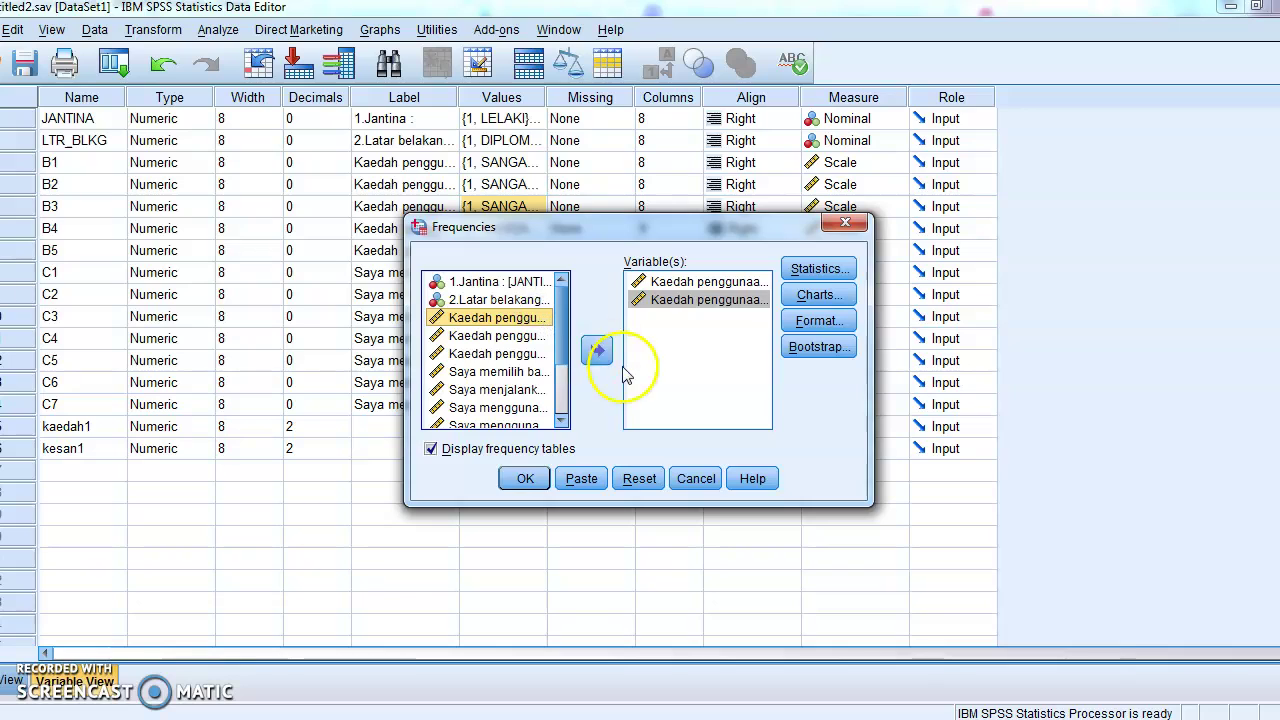
{"action": "left_click", "coordinate": [601, 350]}
{"action": "left_click", "coordinate": [530, 318]}
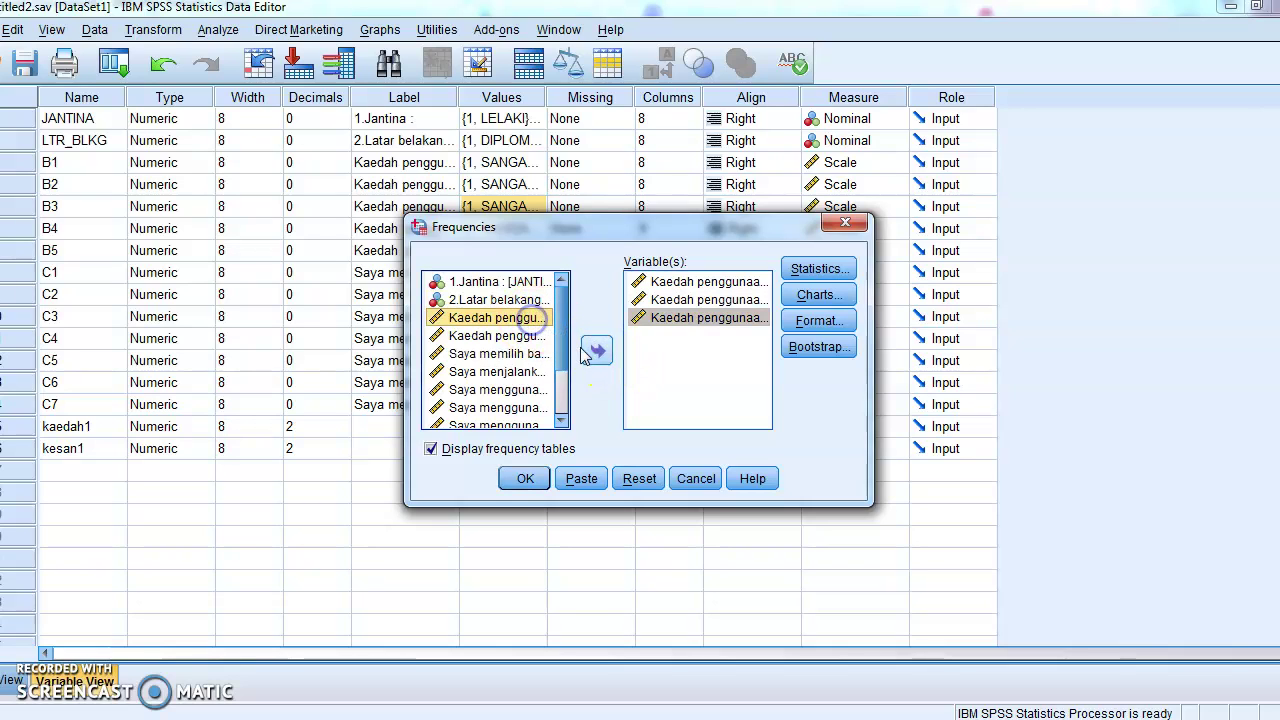
{"action": "left_click", "coordinate": [592, 350]}
{"action": "left_click", "coordinate": [524, 317]}
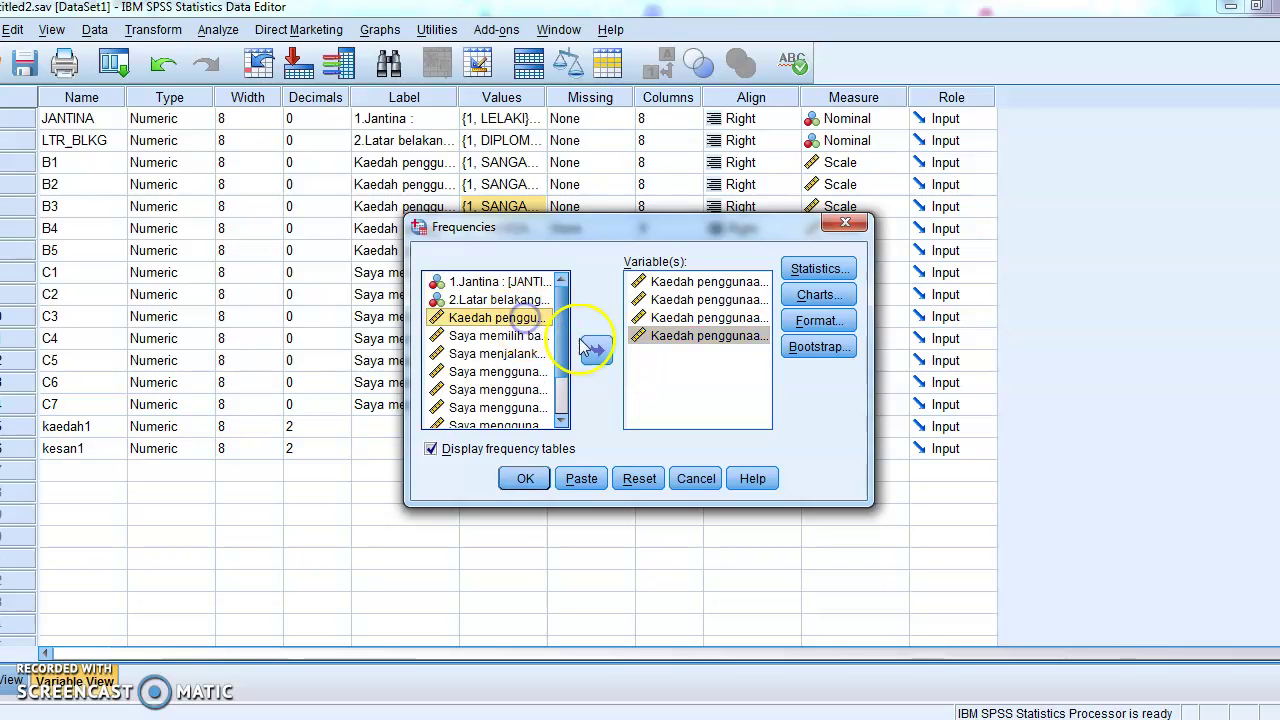
{"action": "left_click", "coordinate": [598, 352]}
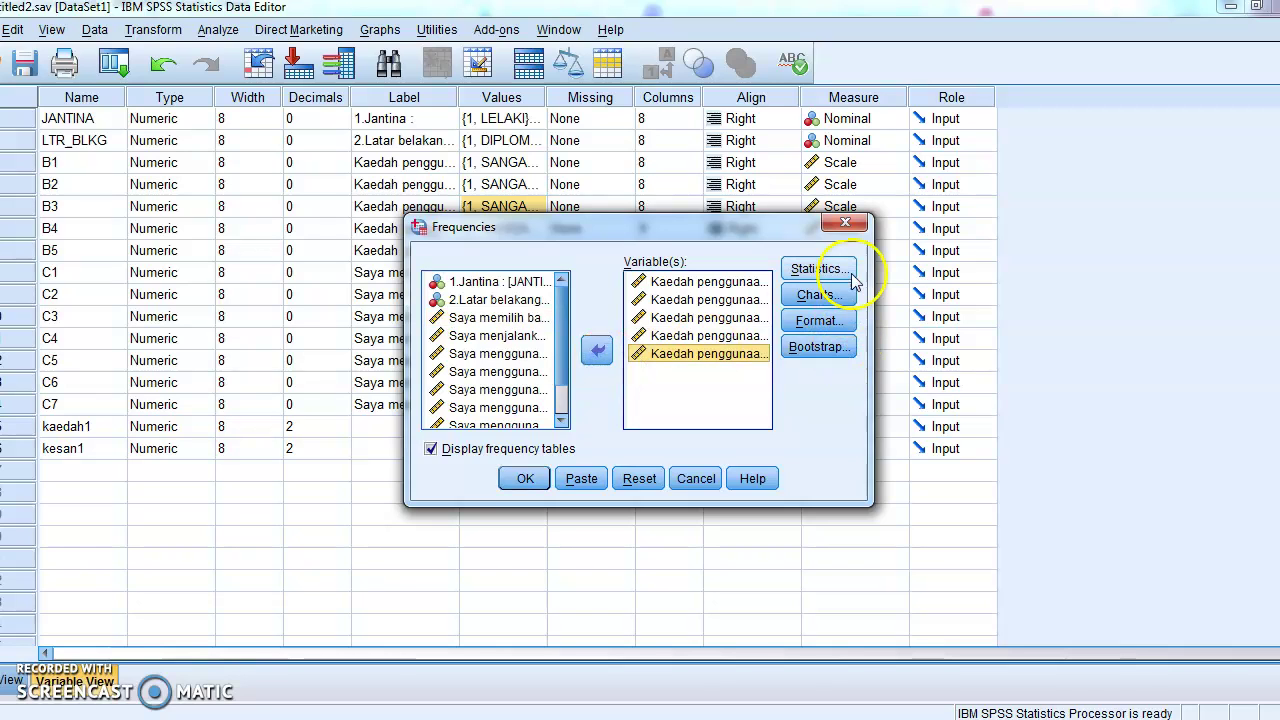
Include the mean, standard deviation, minimum and maximum in the Frequencies statistics.
{"action": "left_click", "coordinate": [818, 270]}
{"action": "left_click", "coordinate": [721, 229]}
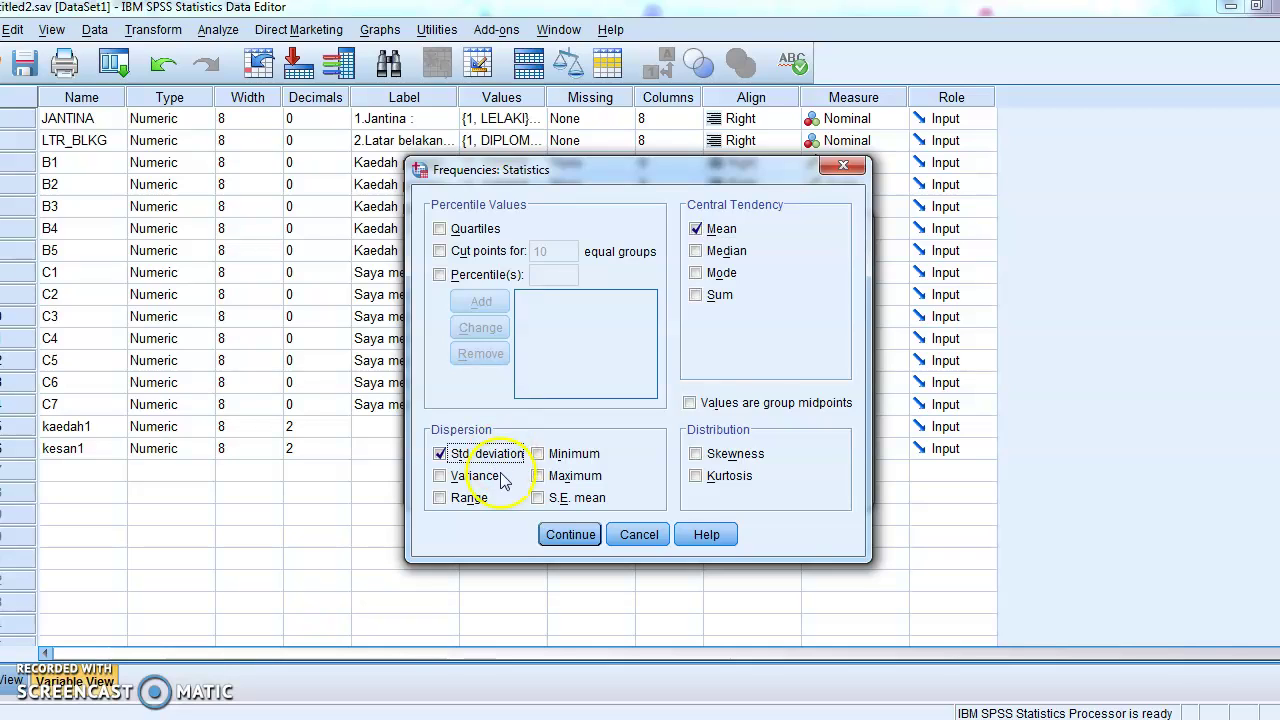
{"action": "left_click", "coordinate": [556, 455]}
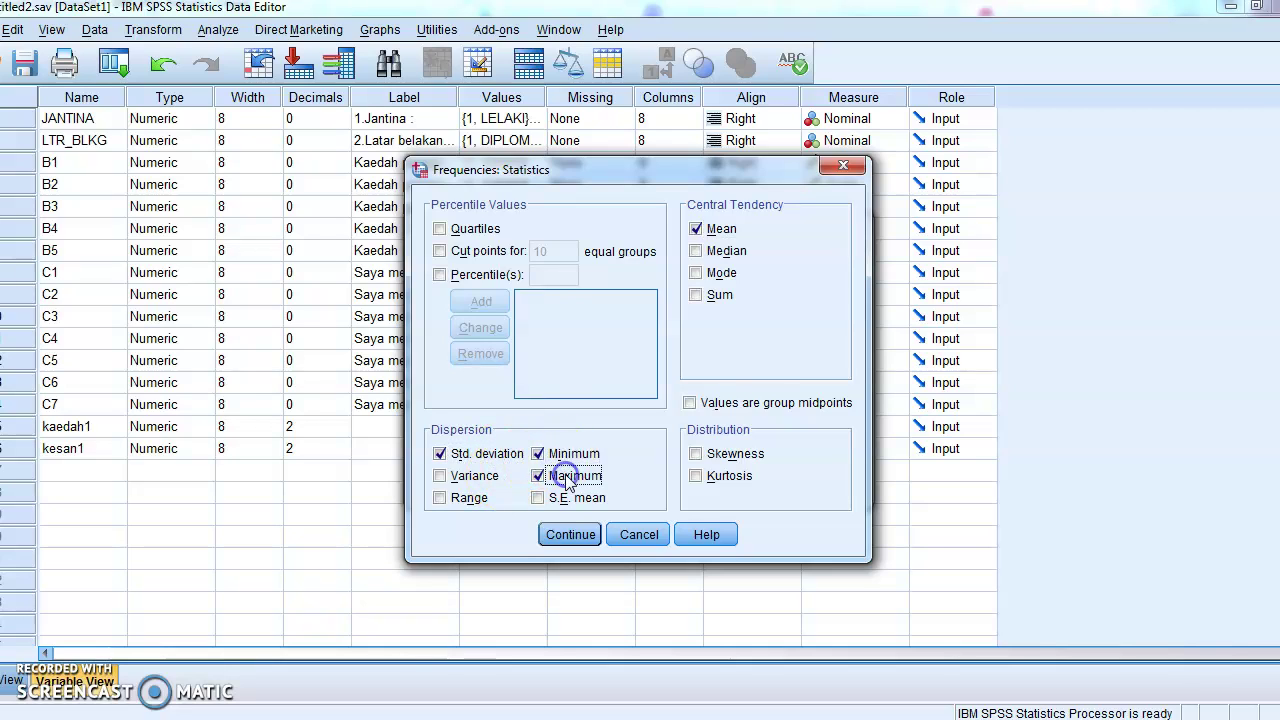
{"action": "left_click", "coordinate": [571, 536]}
Choose pie charts showing frequencies as the chart output and run the Frequencies analysis.
{"action": "left_click", "coordinate": [810, 292]}
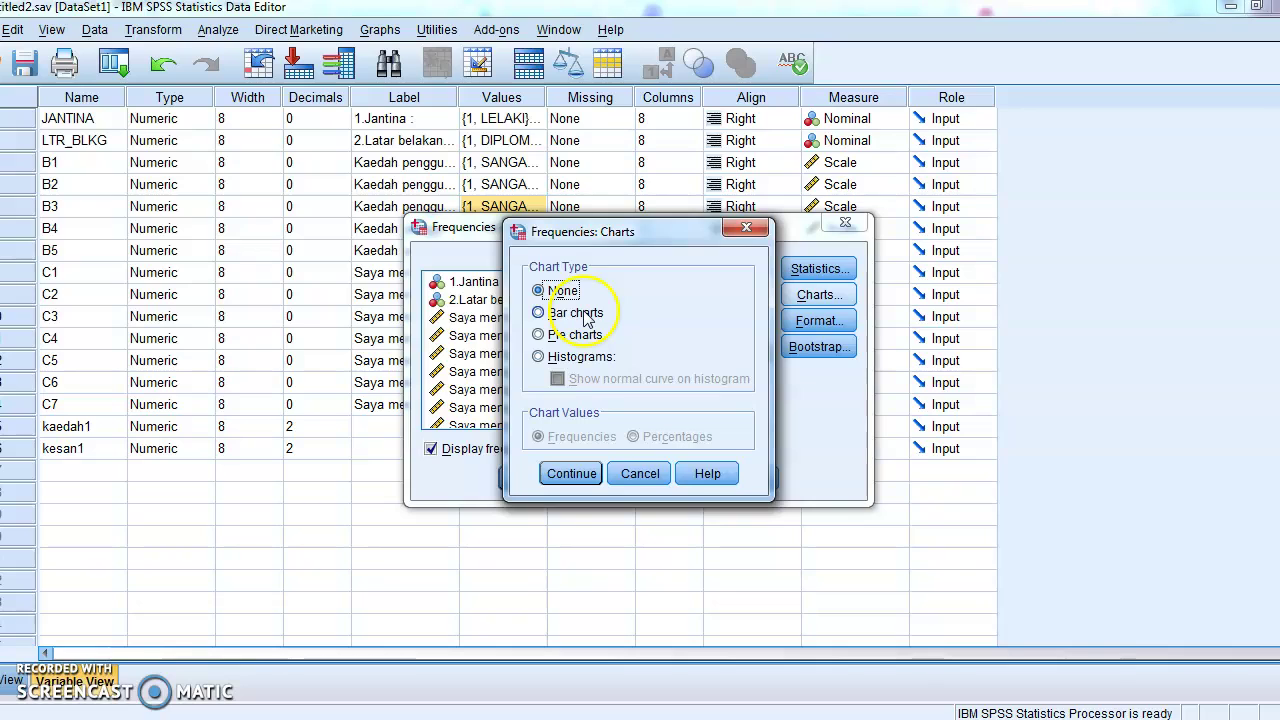
{"action": "left_click", "coordinate": [586, 318]}
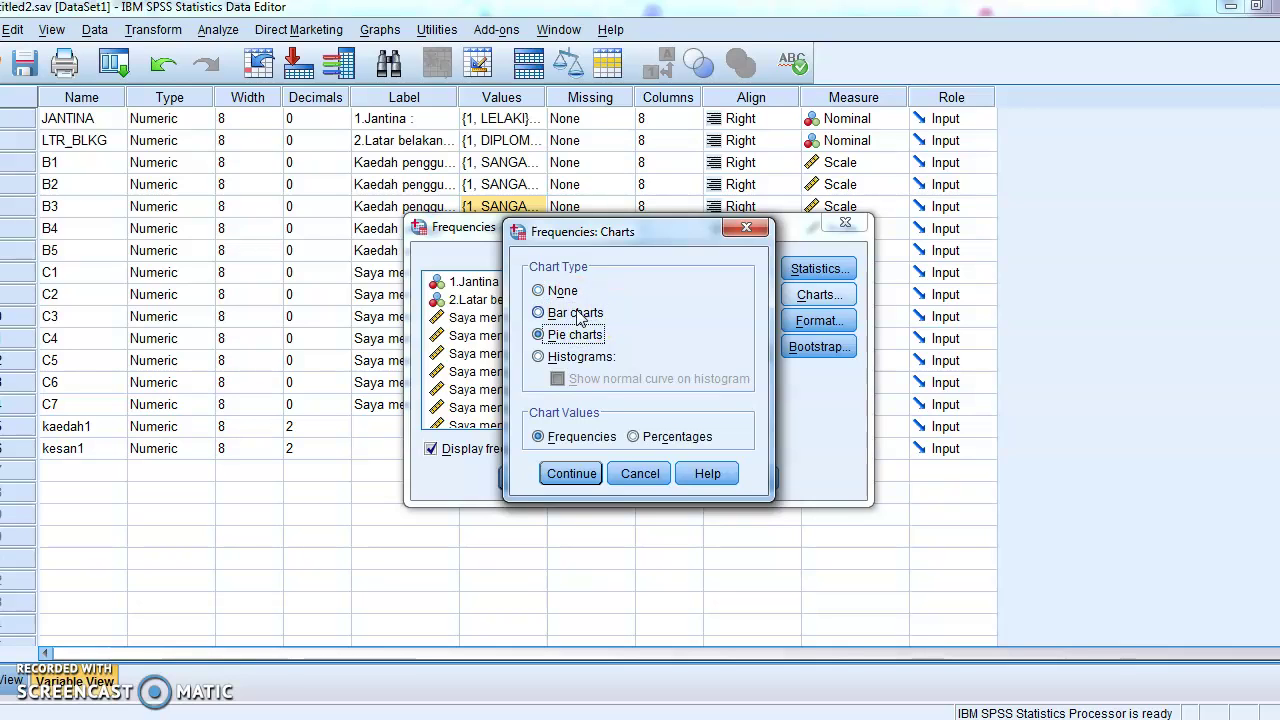
{"action": "left_click", "coordinate": [578, 478]}
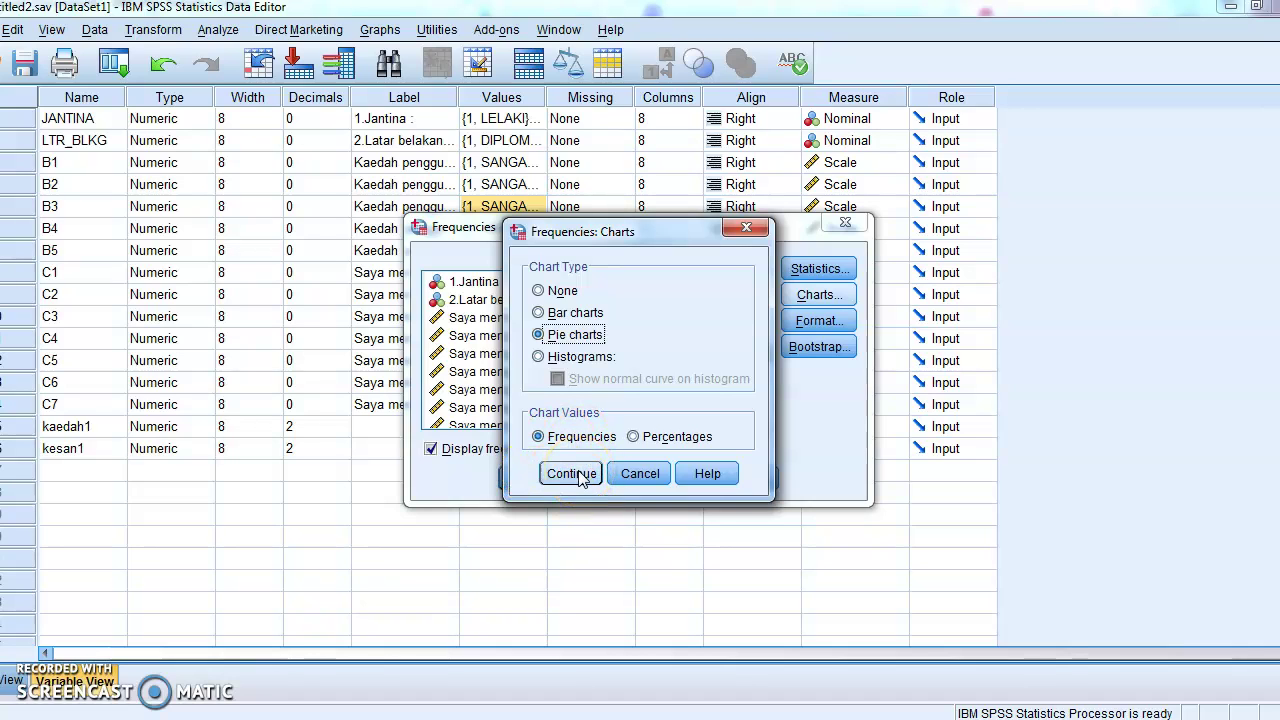
{"action": "left_click", "coordinate": [533, 479]}
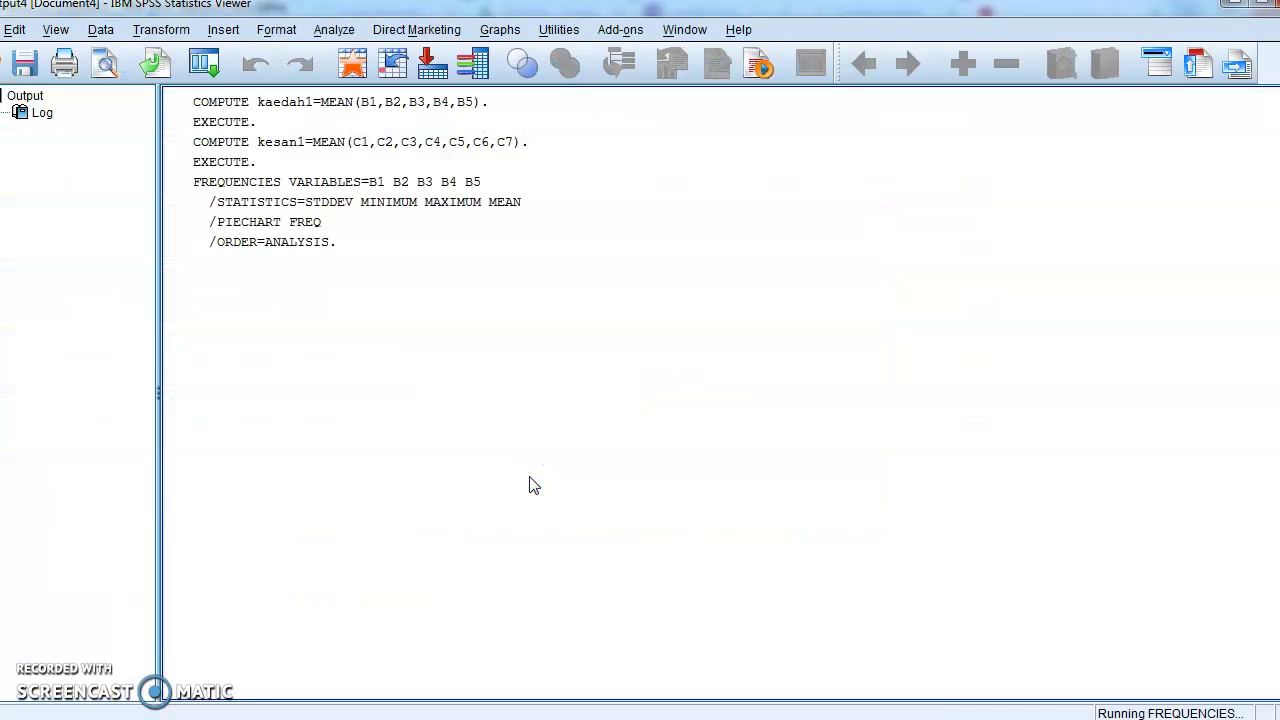
Examine the Statistics table for the B items in the output, including the means and standard deviations.
{"action": "left_click", "coordinate": [1040, 332]}
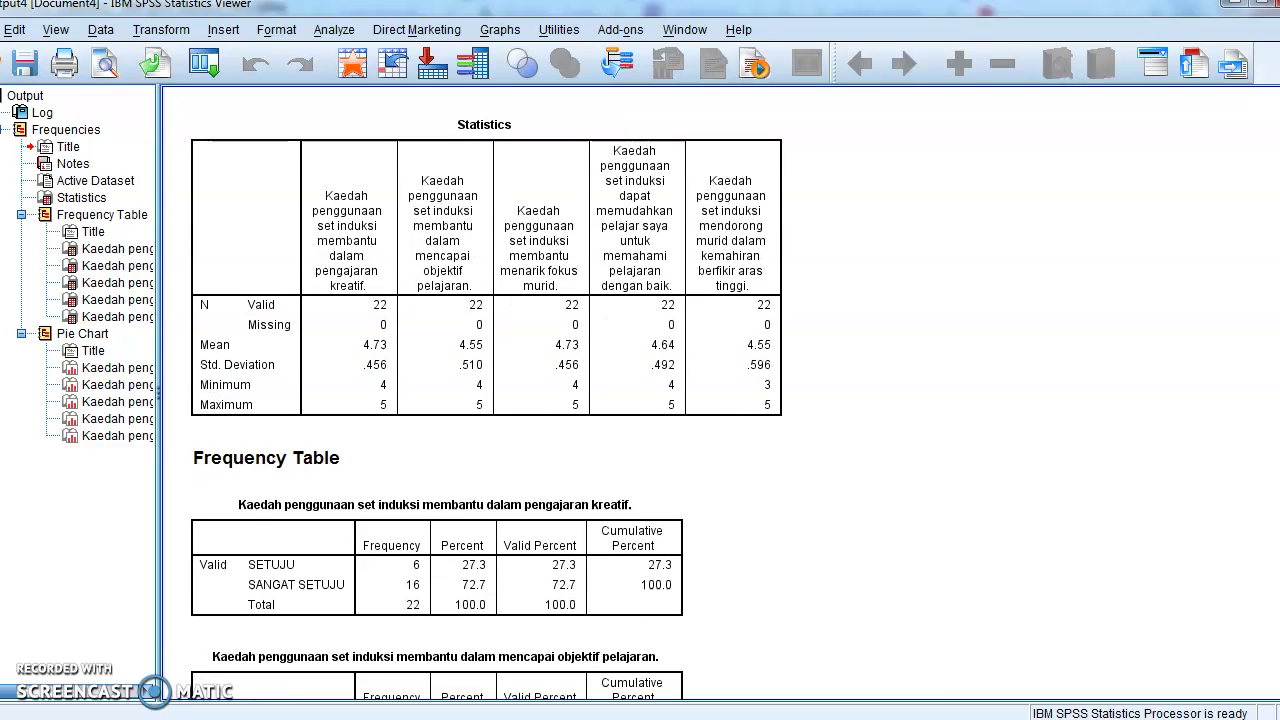
{"action": "left_click", "coordinate": [489, 193]}
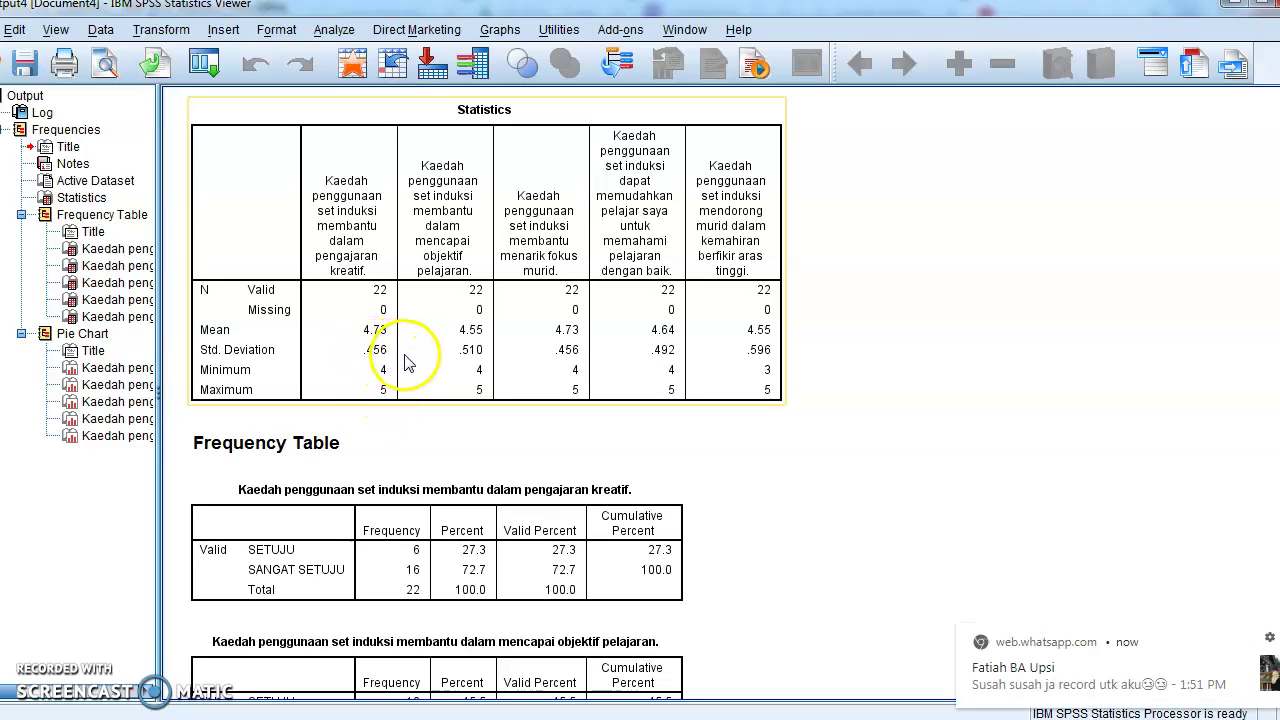
{"action": "left_click", "coordinate": [1048, 276]}
{"action": "left_click", "coordinate": [1229, 443]}
{"action": "left_click", "coordinate": [1253, 530]}
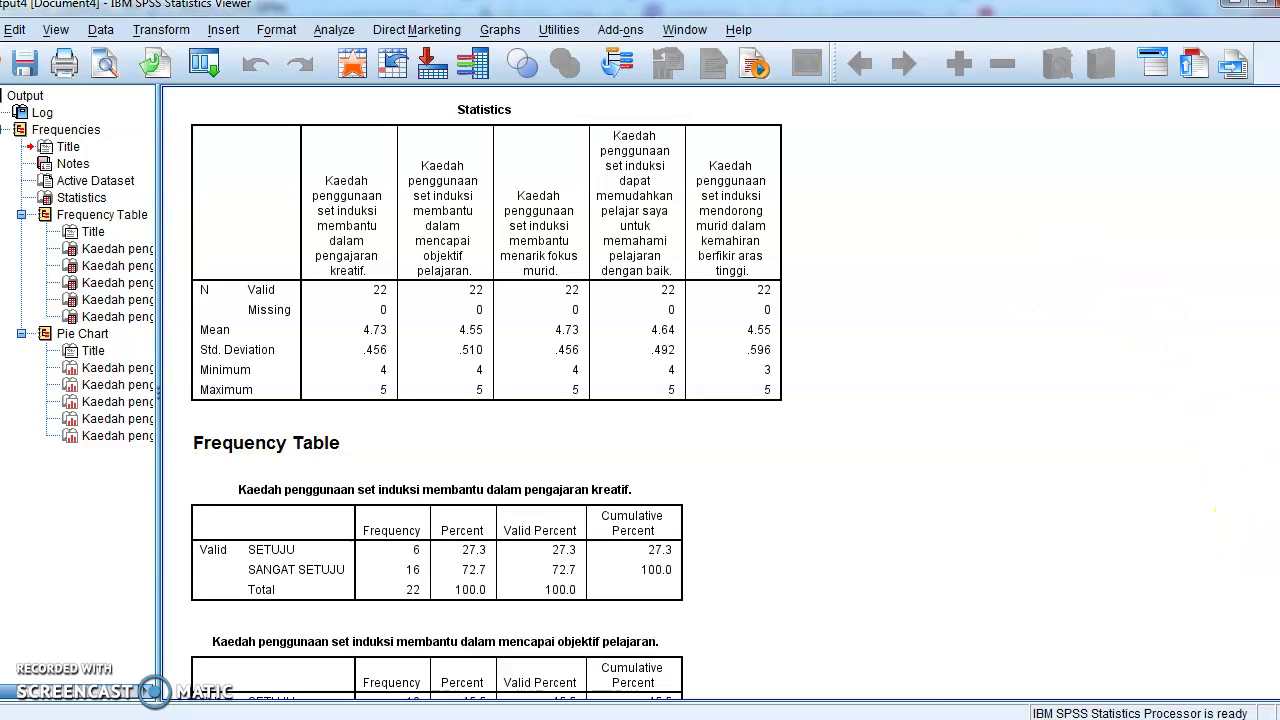
Examine the frequency tables of the five B items, including the frequency and percent of each answer.
{"action": "scroll", "coordinate": [486, 393], "scroll_direction": "down", "scroll_amount": 10}
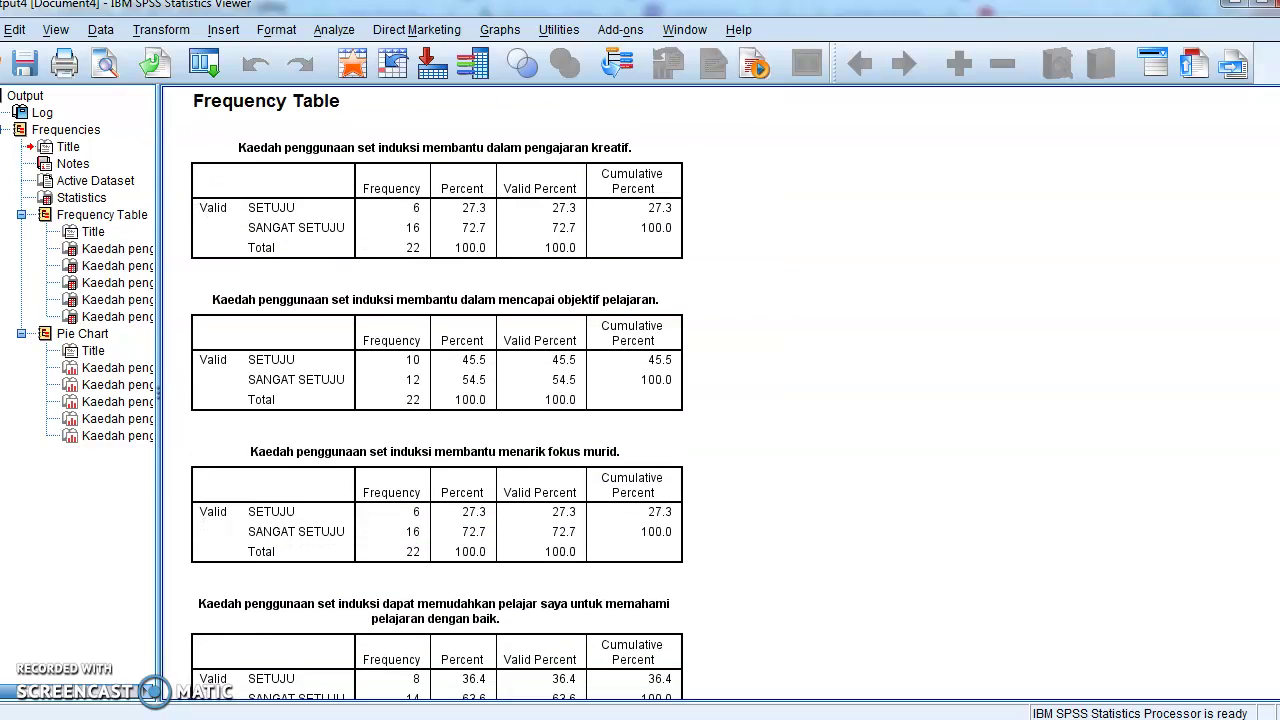
{"action": "left_click", "coordinate": [549, 197]}
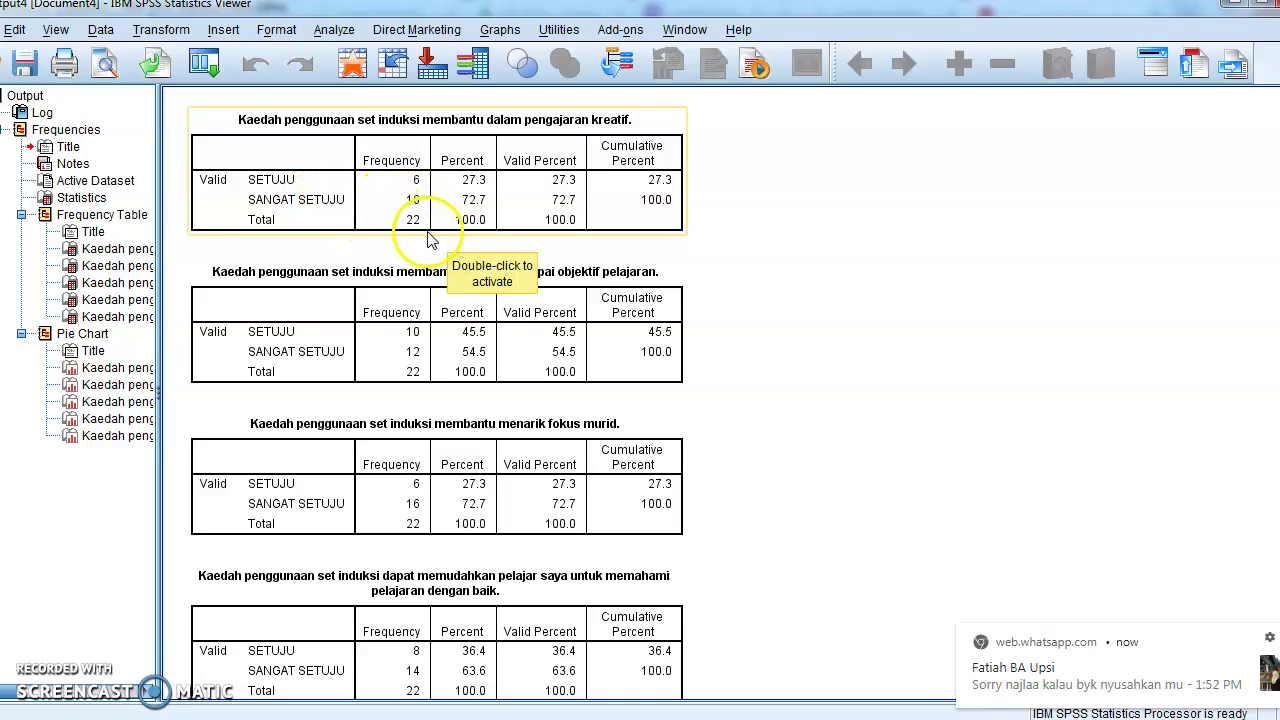
{"action": "left_click", "coordinate": [903, 514]}
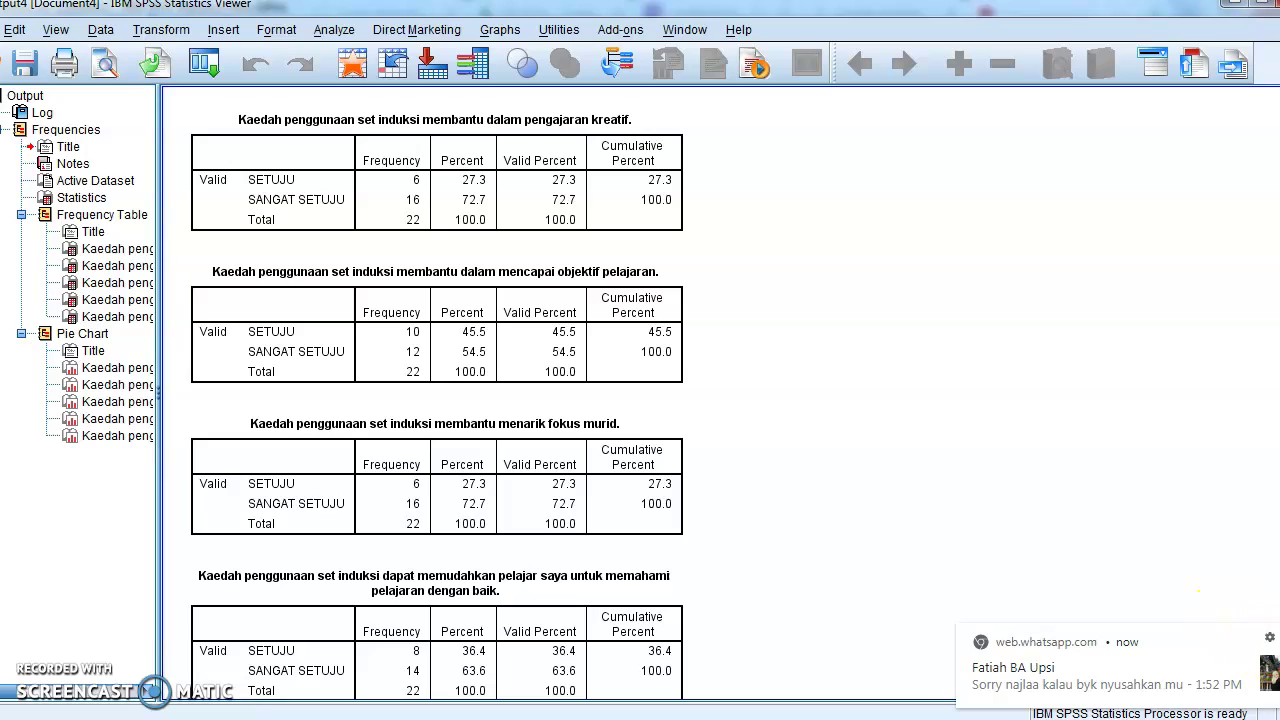
{"action": "left_click", "coordinate": [620, 316]}
{"action": "left_click", "coordinate": [510, 225]}
{"action": "left_click", "coordinate": [493, 250]}
{"action": "left_click", "coordinate": [466, 200]}
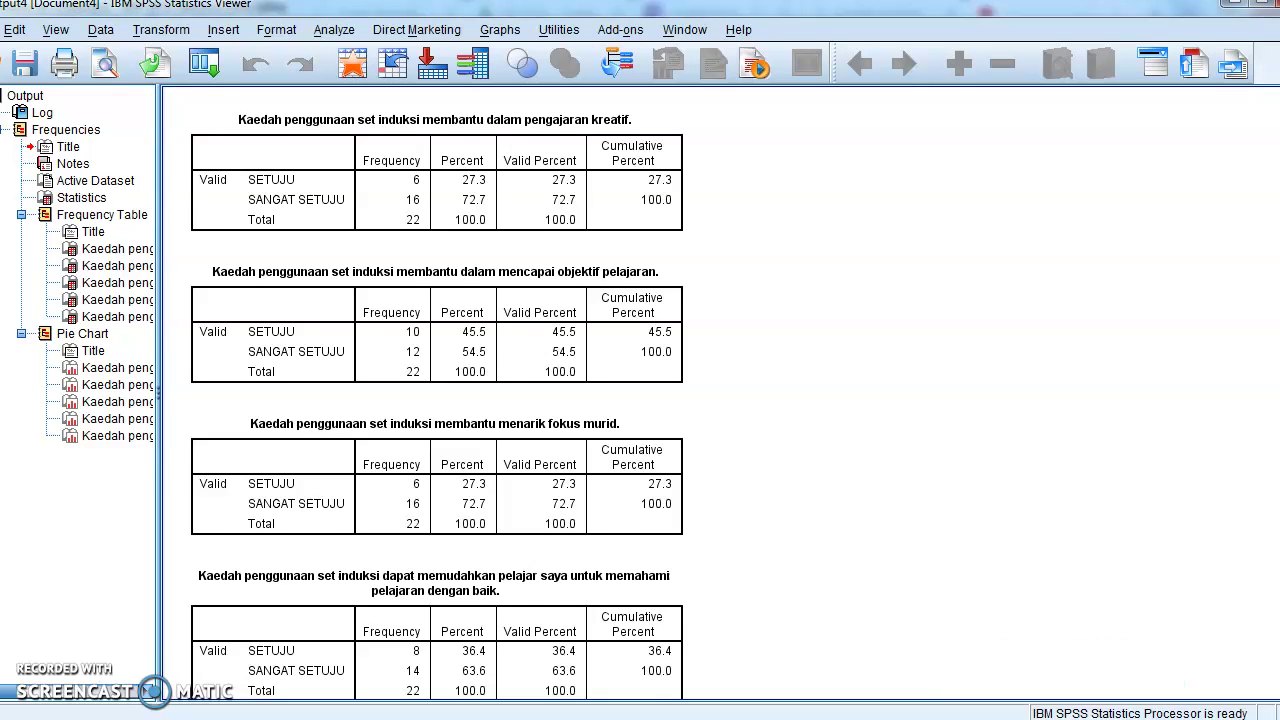
{"action": "scroll", "coordinate": [437, 393], "scroll_direction": "down", "scroll_amount": 6}
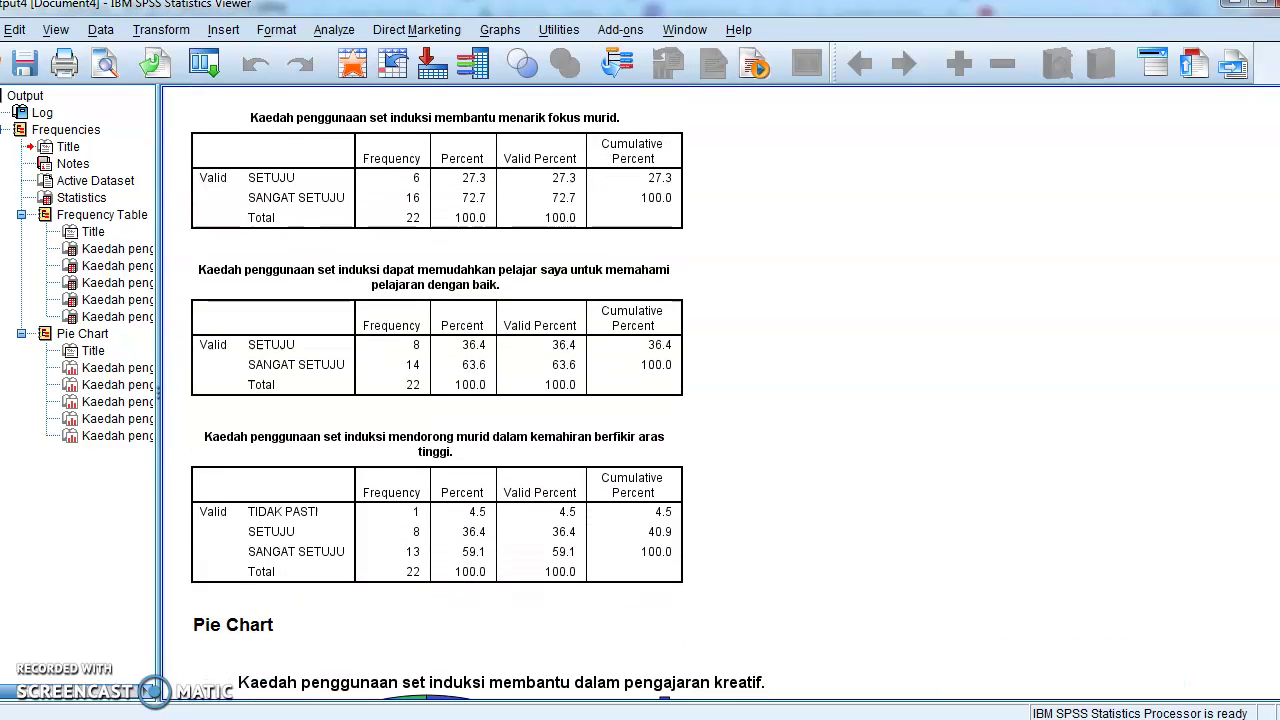
{"action": "scroll", "coordinate": [437, 393], "scroll_direction": "down", "scroll_amount": 3}
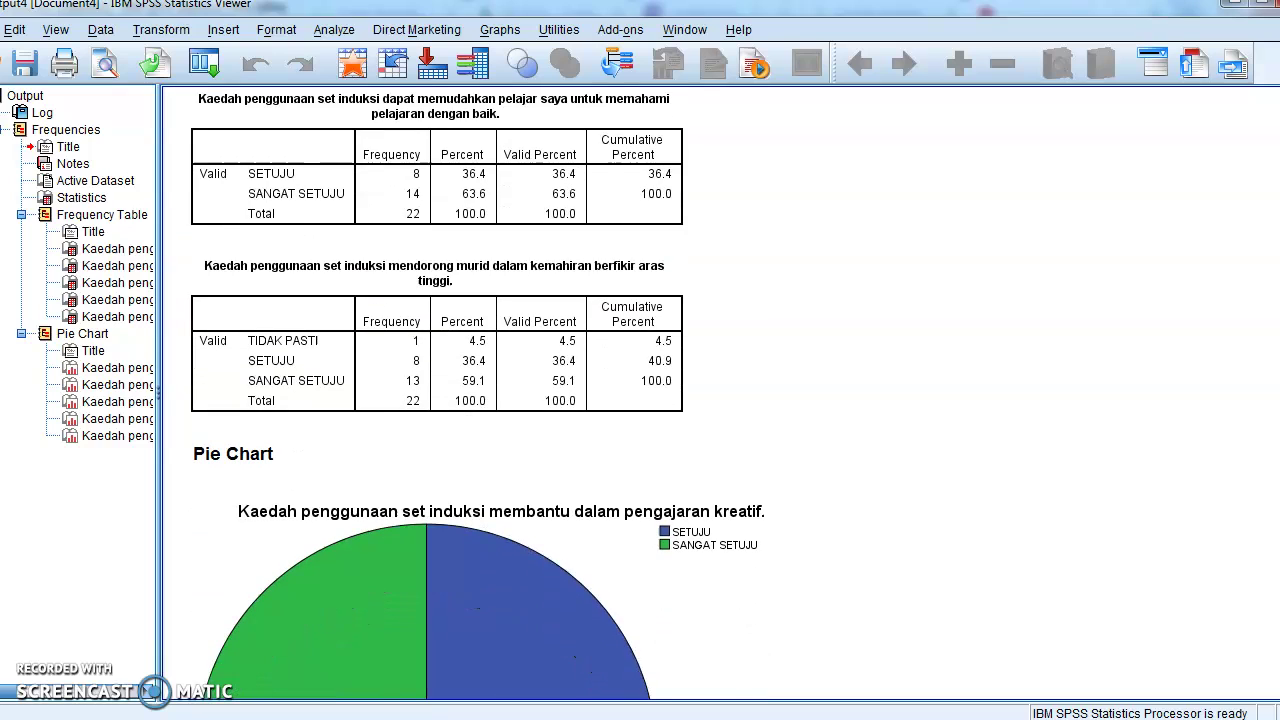
Look through the pie charts of the B items and review the Statistics table and frequency tables once more.
{"action": "scroll", "coordinate": [437, 393], "scroll_direction": "down", "scroll_amount": 15}
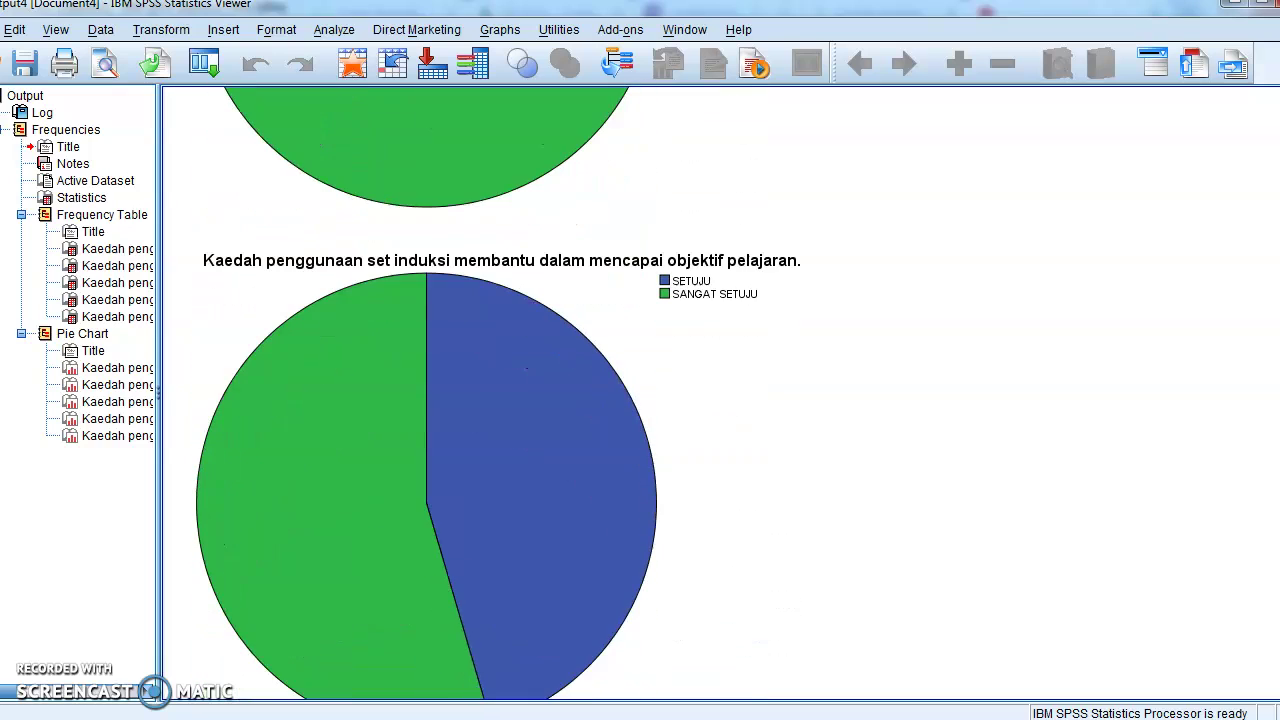
{"action": "scroll", "coordinate": [437, 393], "scroll_direction": "down", "scroll_amount": 16}
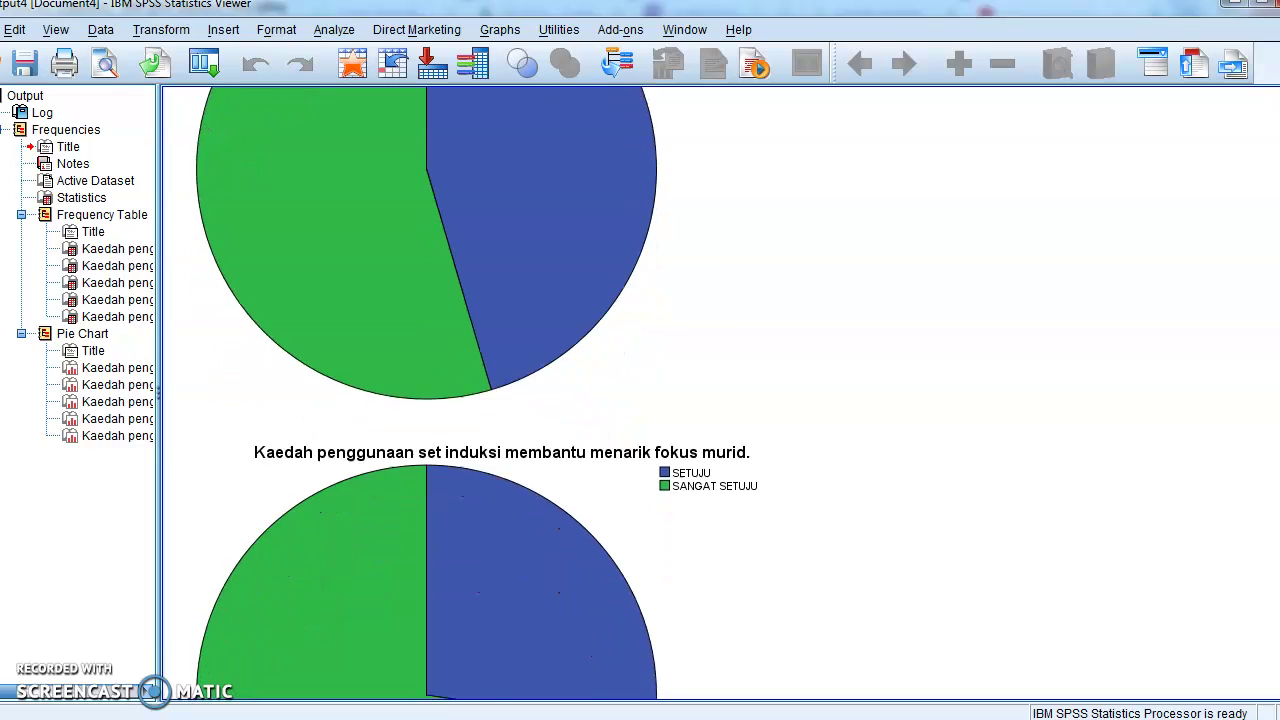
{"action": "scroll", "coordinate": [437, 393], "scroll_direction": "down", "scroll_amount": 16}
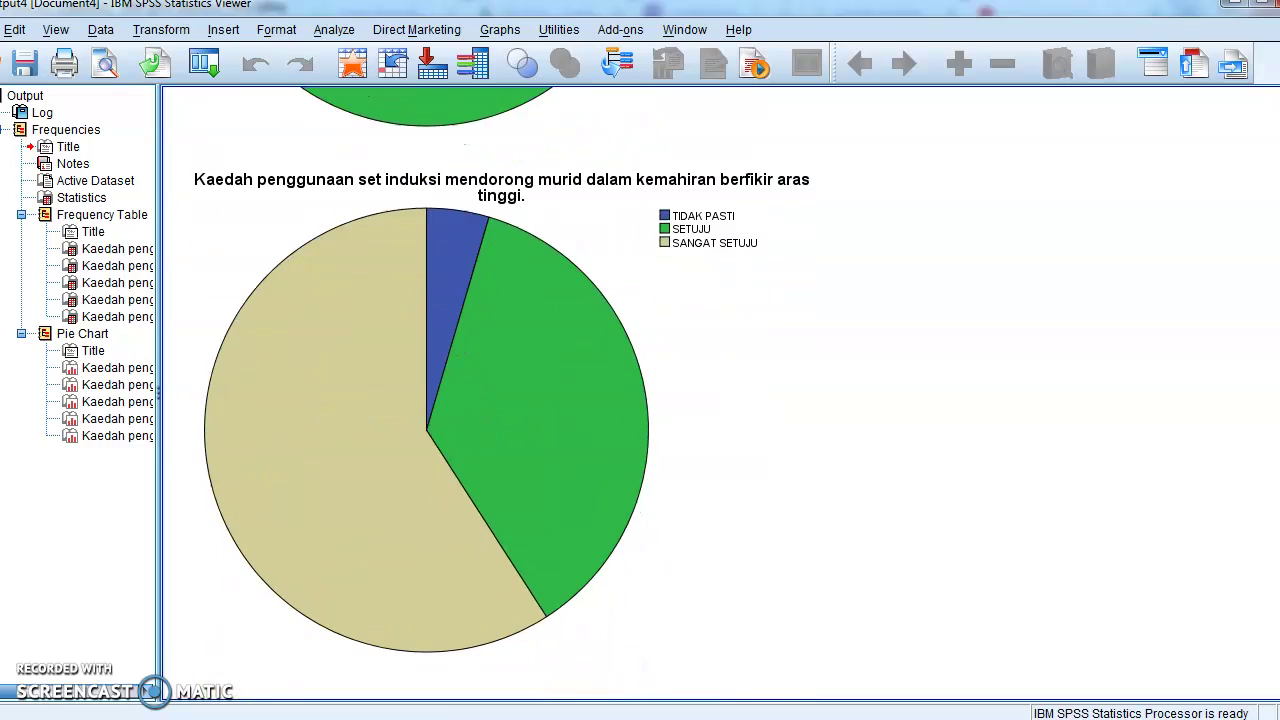
{"action": "scroll", "coordinate": [437, 393], "scroll_direction": "up", "scroll_amount": 20}
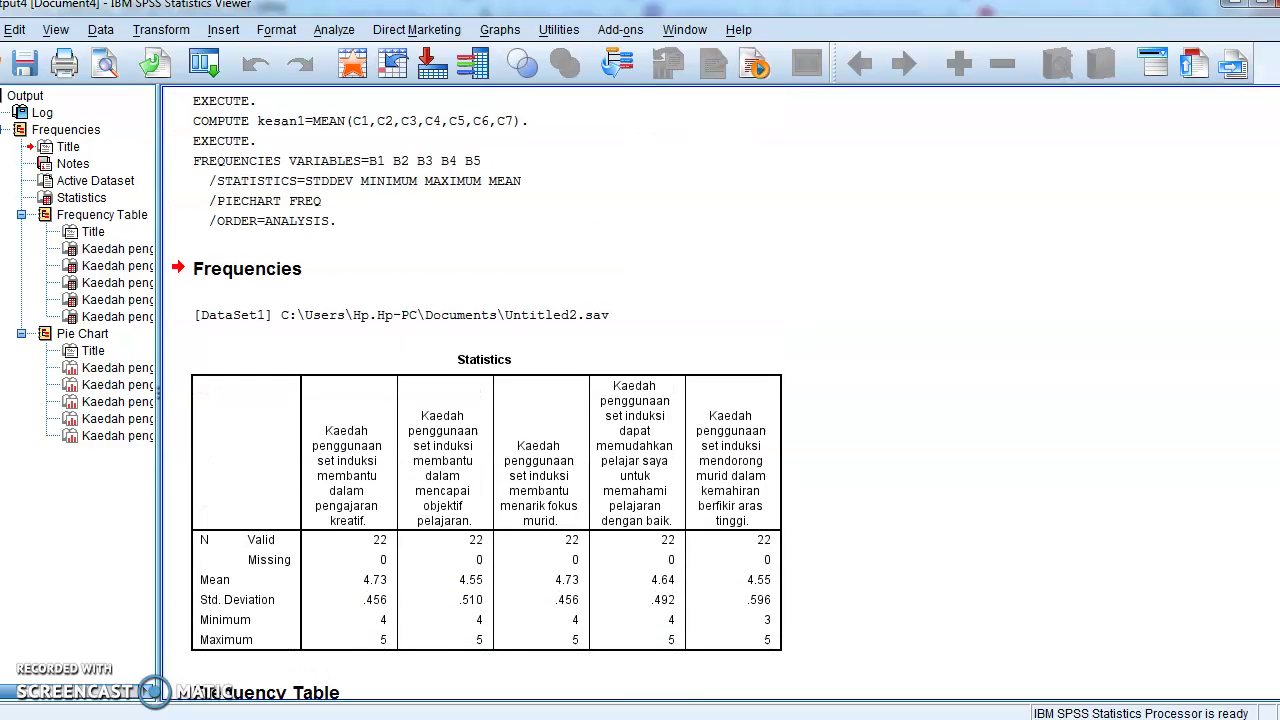
{"action": "scroll", "coordinate": [437, 393], "scroll_direction": "down", "scroll_amount": 20}
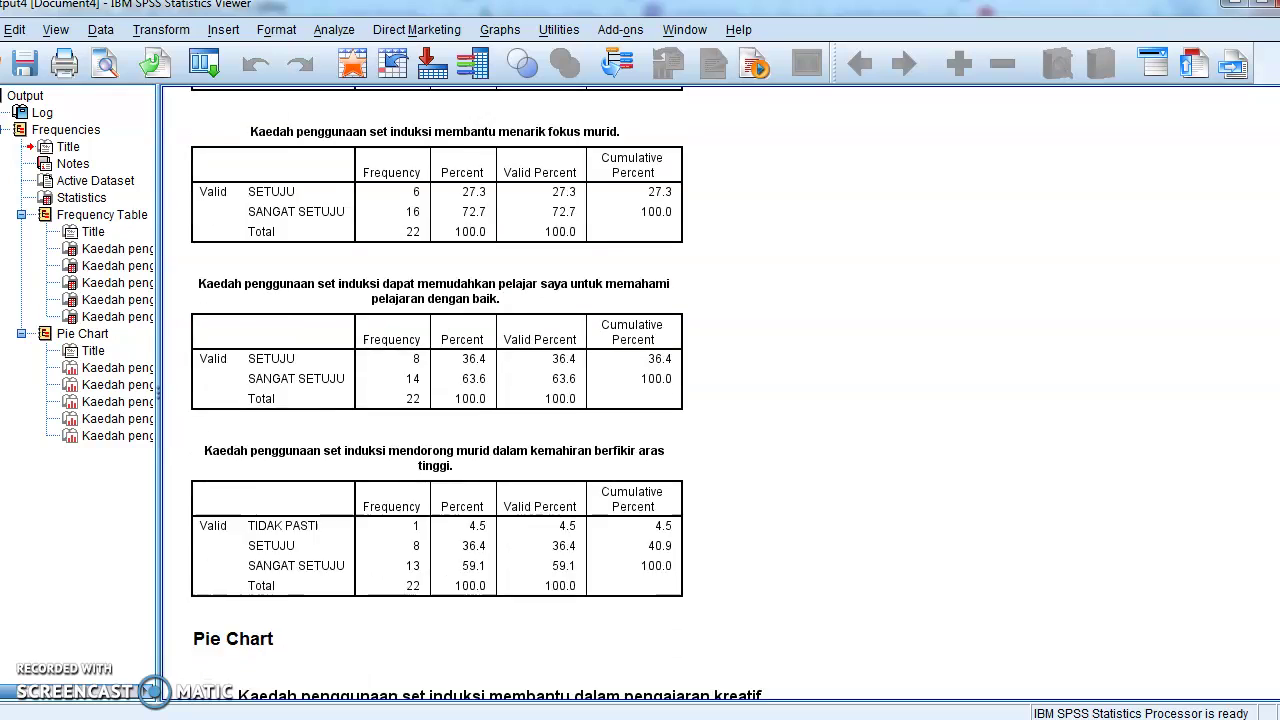
{"action": "scroll", "coordinate": [437, 393], "scroll_direction": "down", "scroll_amount": 8}
{"action": "scroll", "coordinate": [437, 393], "scroll_direction": "up", "scroll_amount": 20}
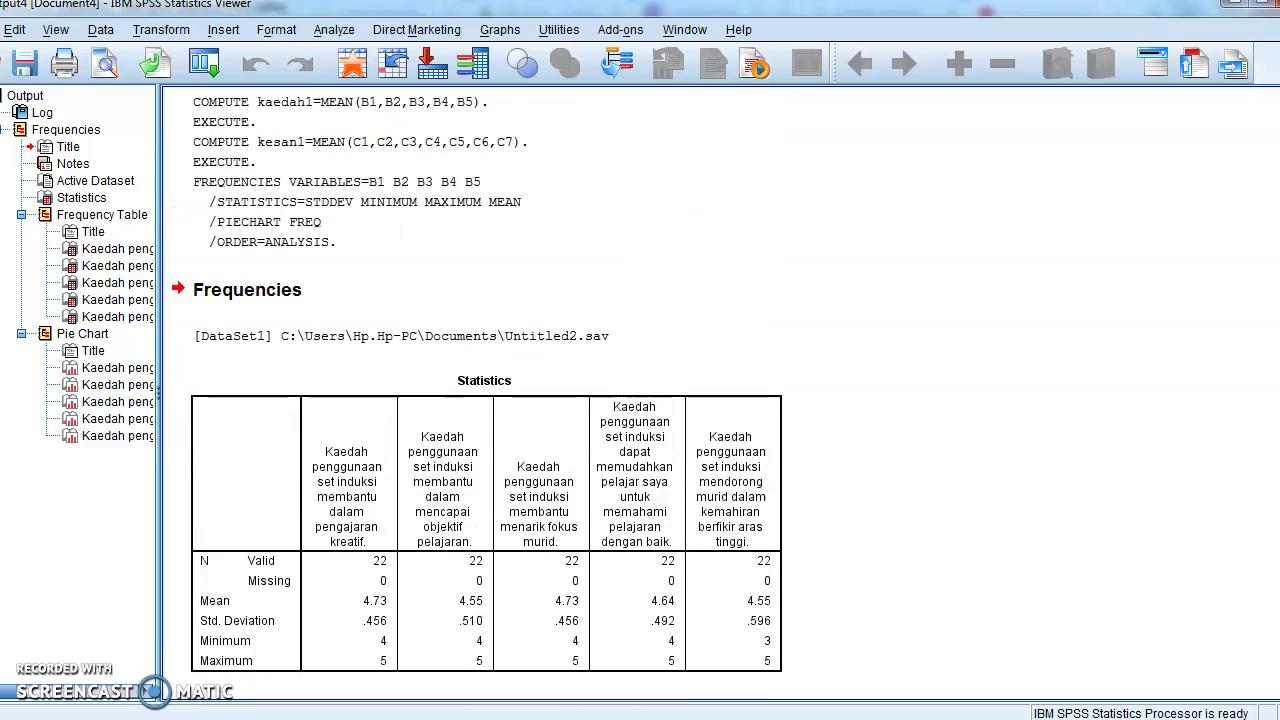
{"action": "scroll", "coordinate": [437, 393], "scroll_direction": "down", "scroll_amount": 12}
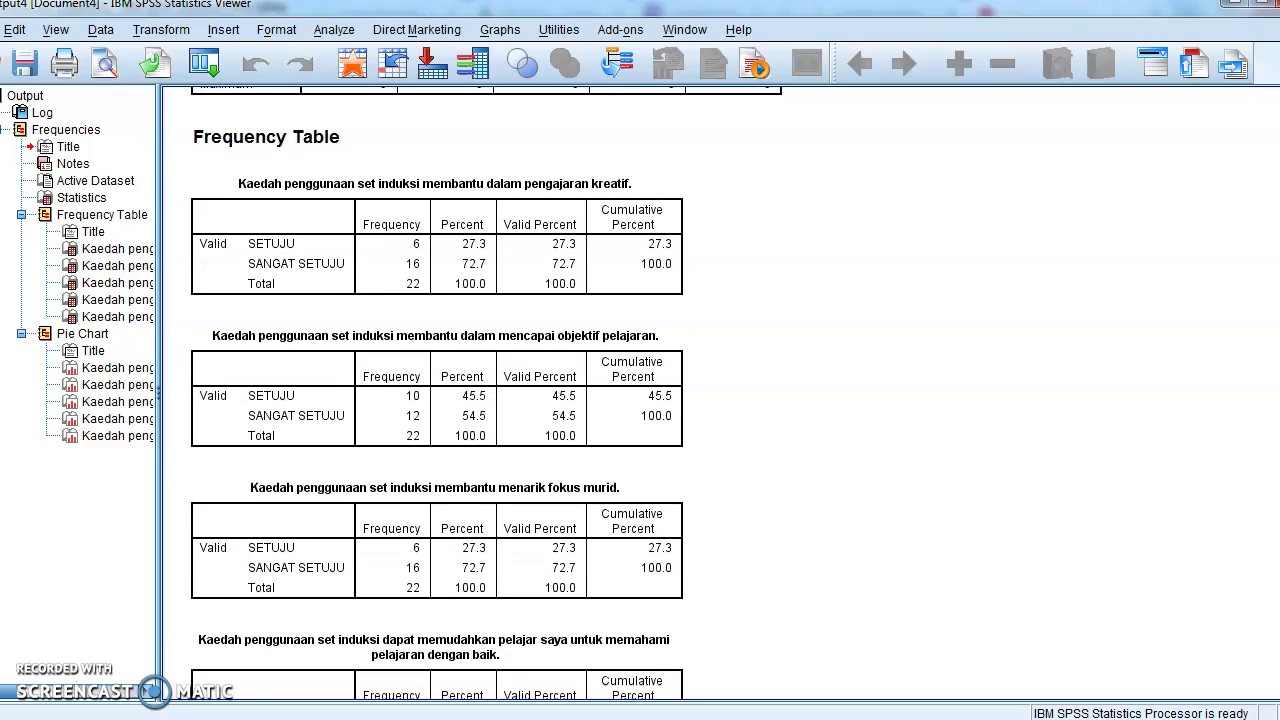
{"action": "scroll", "coordinate": [437, 393], "scroll_direction": "down", "scroll_amount": 20}
{"action": "scroll", "coordinate": [437, 393], "scroll_direction": "up", "scroll_amount": 20}
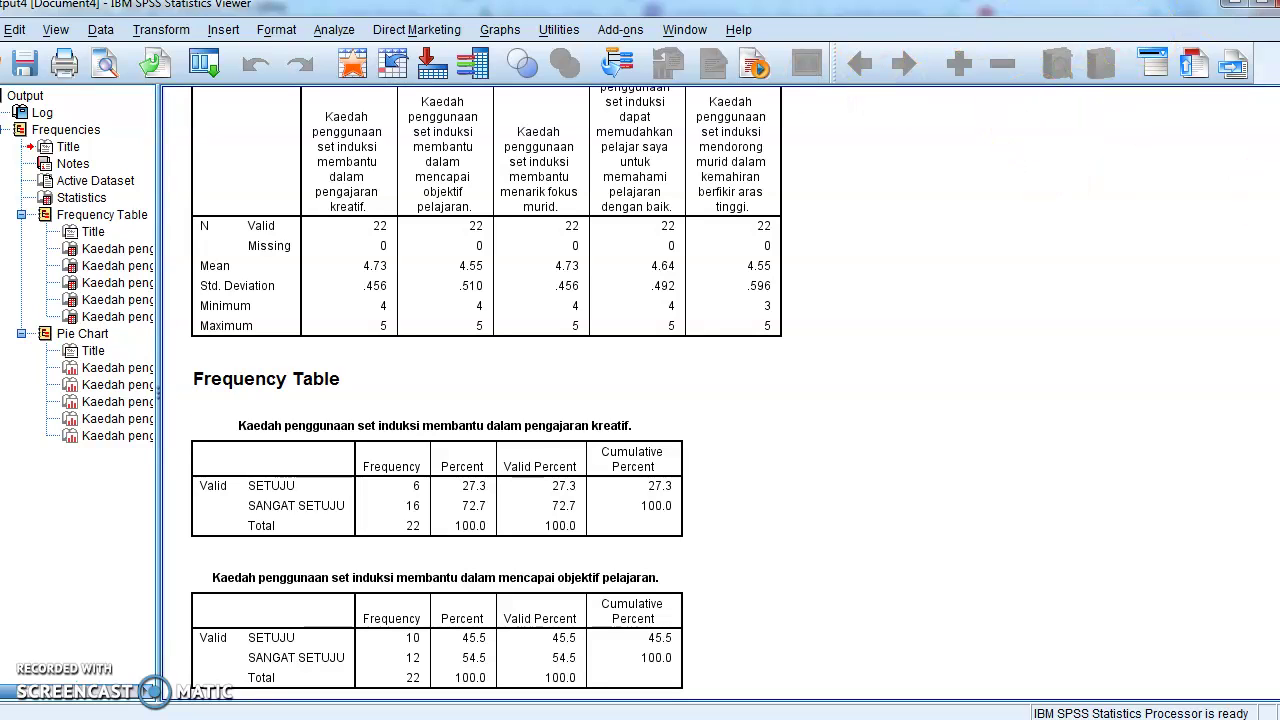
Close the output without saving it and reset the Frequencies analysis to clear the B items and earlier settings.
{"action": "left_click", "coordinate": [1264, 3]}
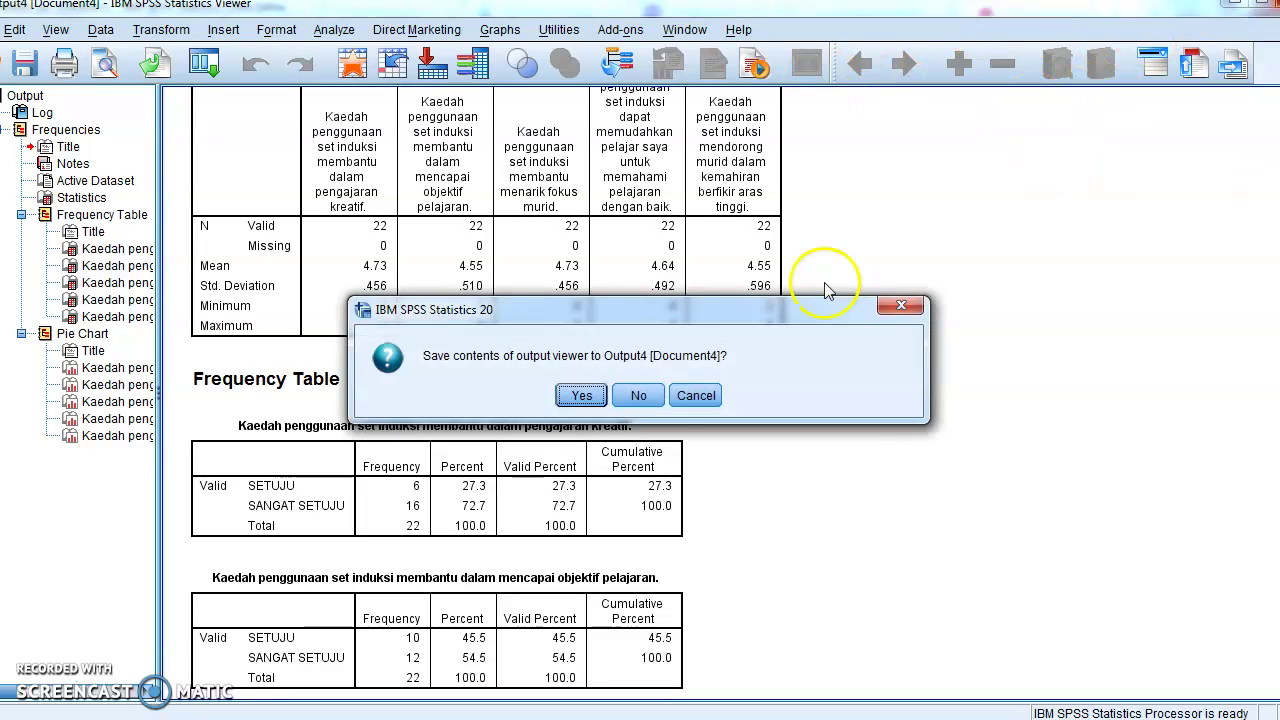
{"action": "left_click", "coordinate": [637, 397]}
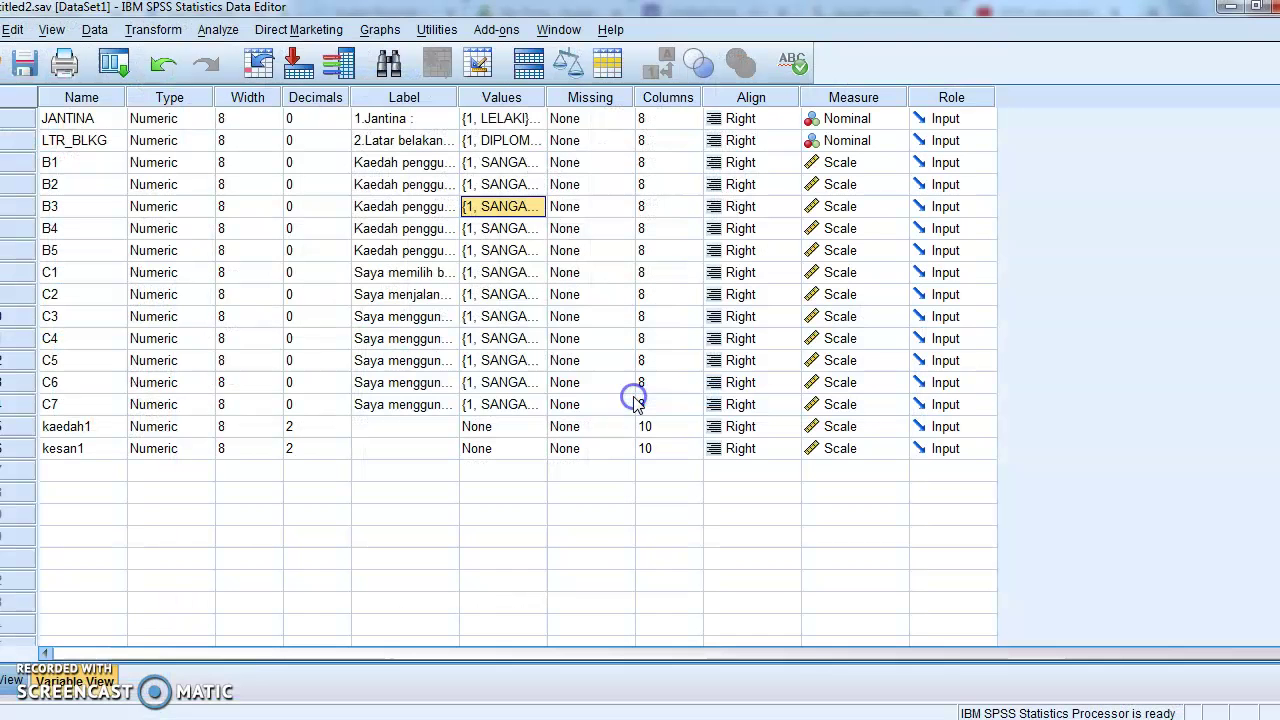
{"action": "left_click", "coordinate": [222, 31]}
{"action": "mouse_move", "coordinate": [265, 82]}
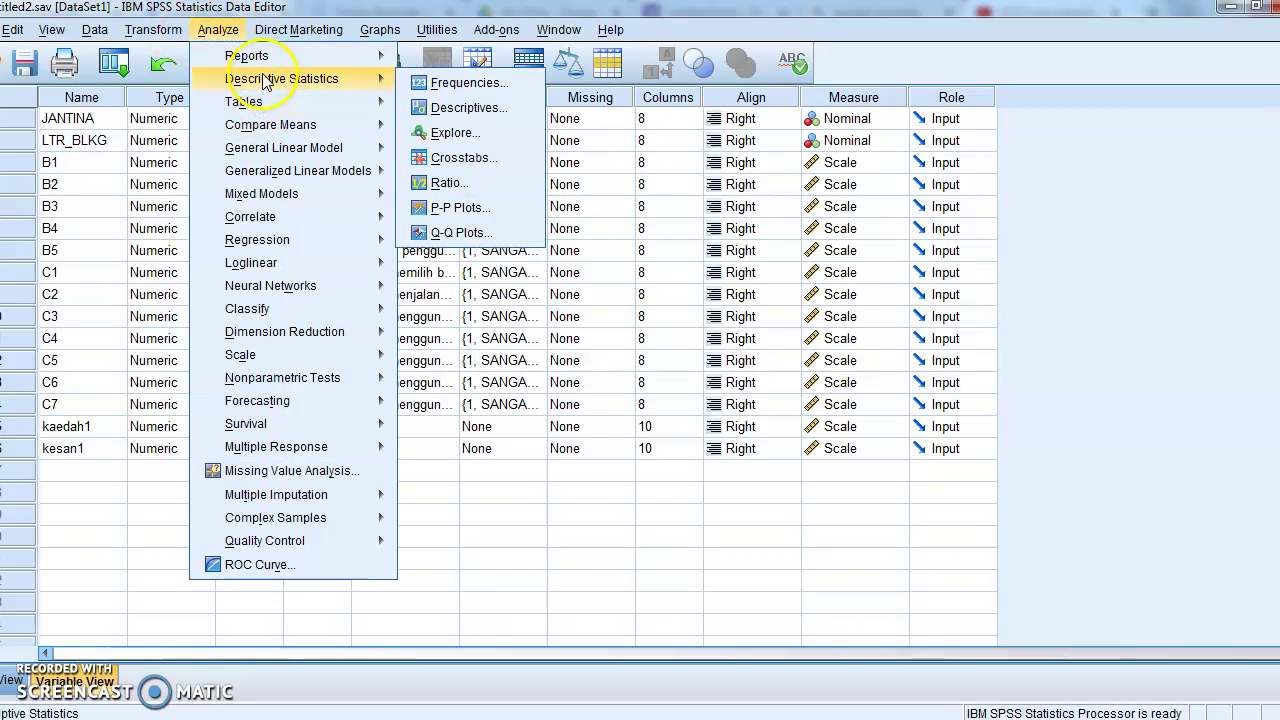
{"action": "left_click", "coordinate": [435, 84]}
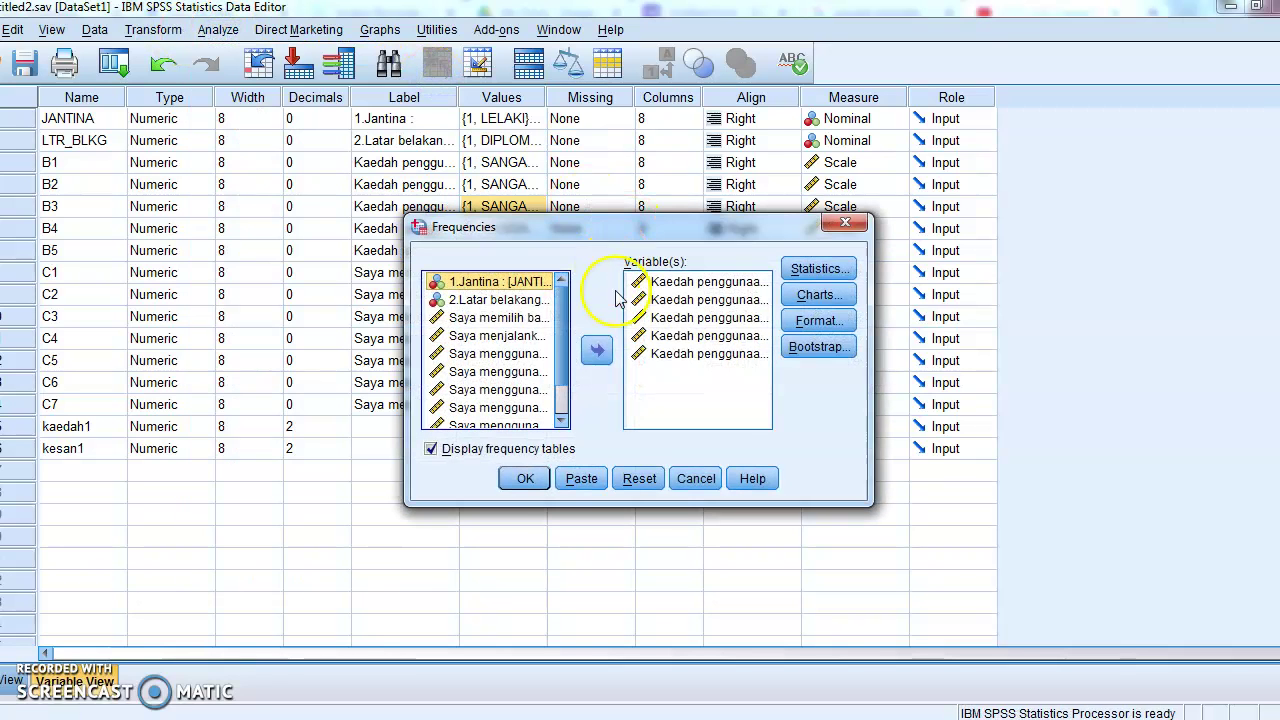
{"action": "left_click", "coordinate": [637, 480]}
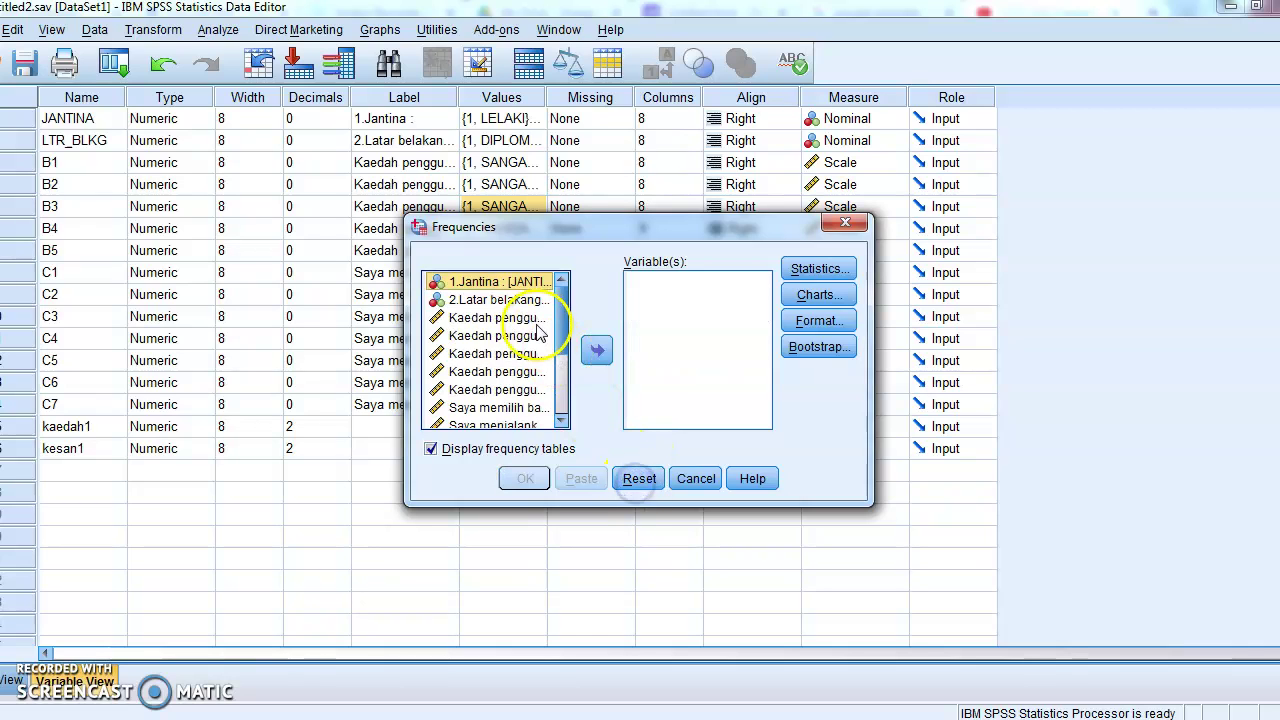
Add the seven "Saya" items, C1 through C7, to the variables analysed by Frequencies.
{"action": "left_click_drag", "start_coordinate": [563, 345], "coordinate": [561, 372]}
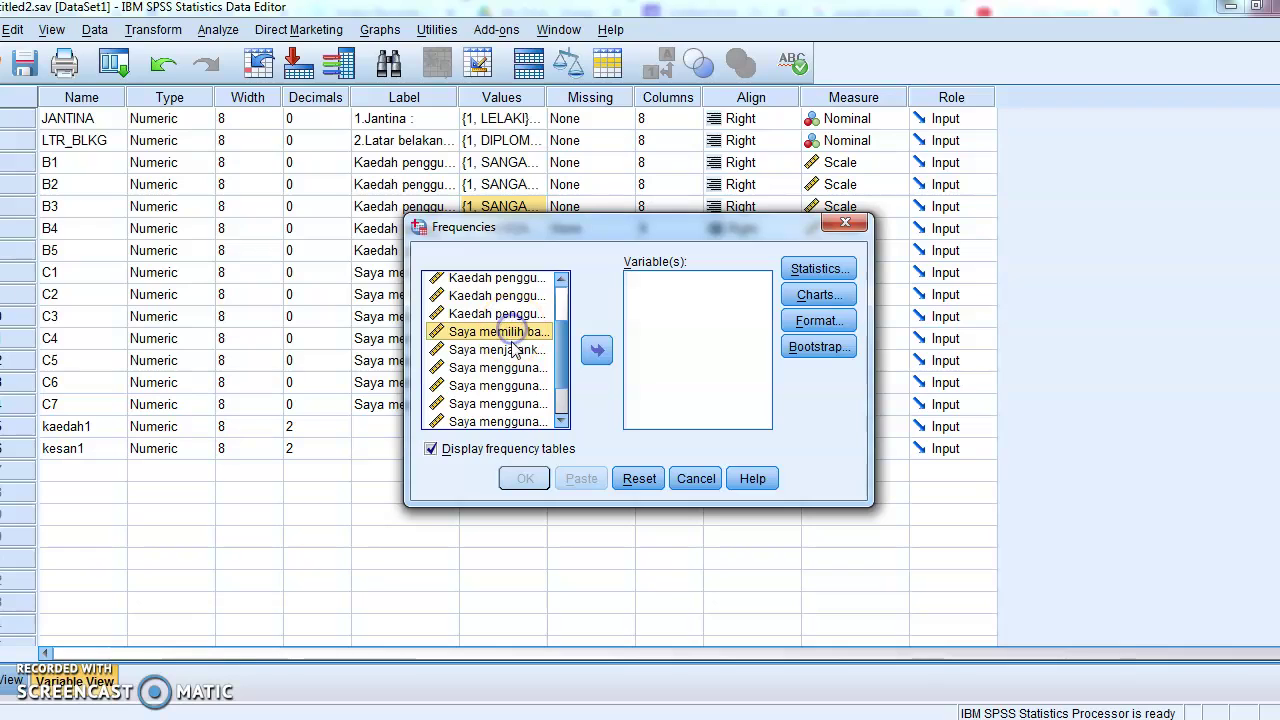
{"action": "left_click", "coordinate": [595, 351]}
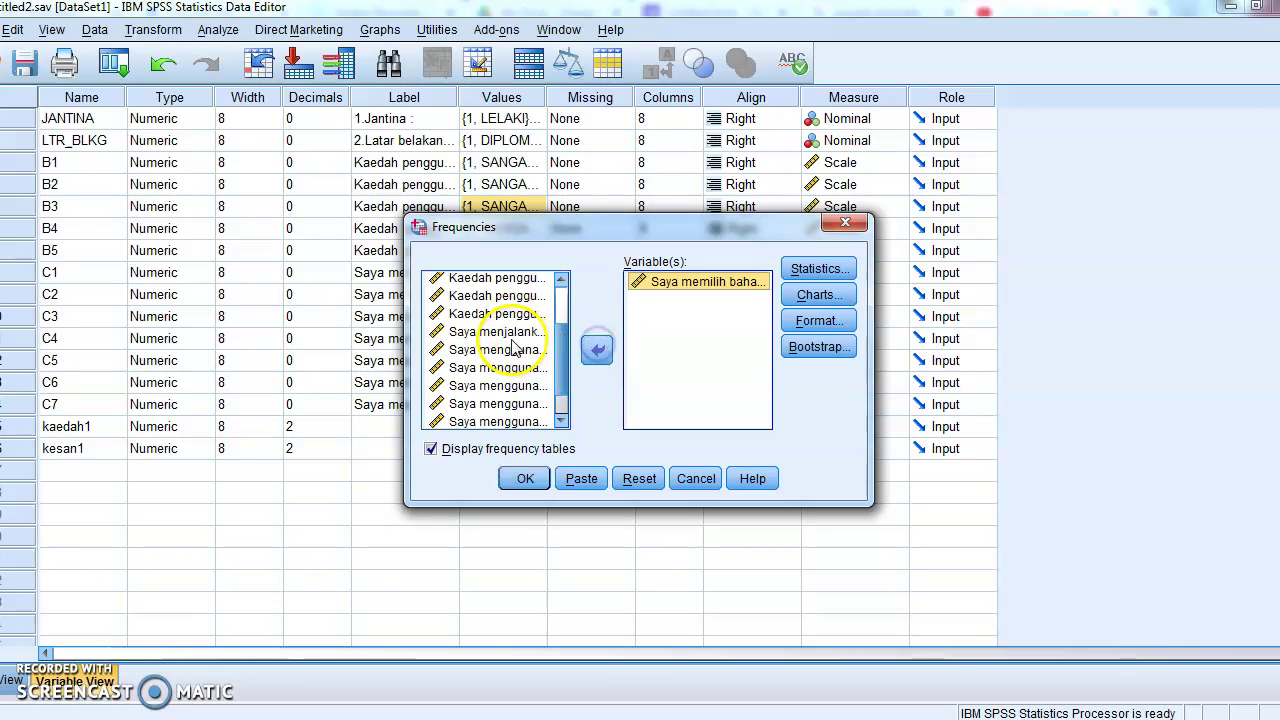
{"action": "left_click", "coordinate": [505, 332]}
{"action": "left_click", "coordinate": [597, 346]}
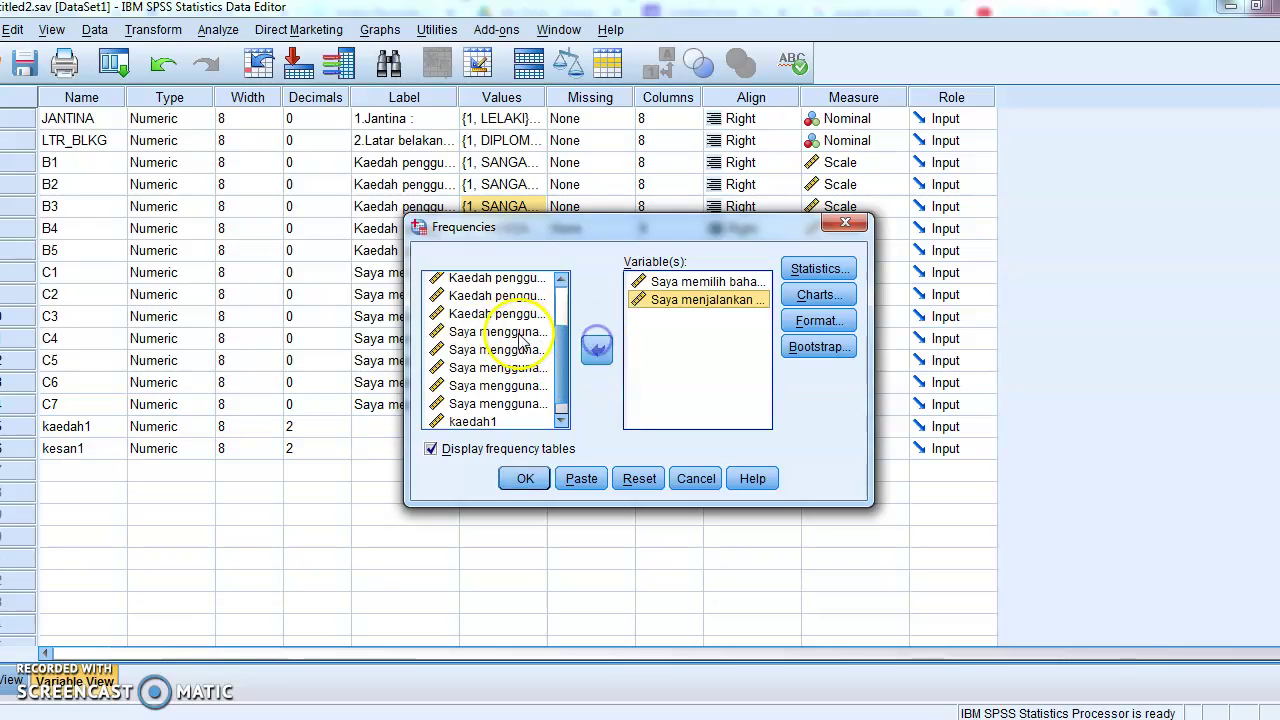
{"action": "left_click", "coordinate": [595, 352]}
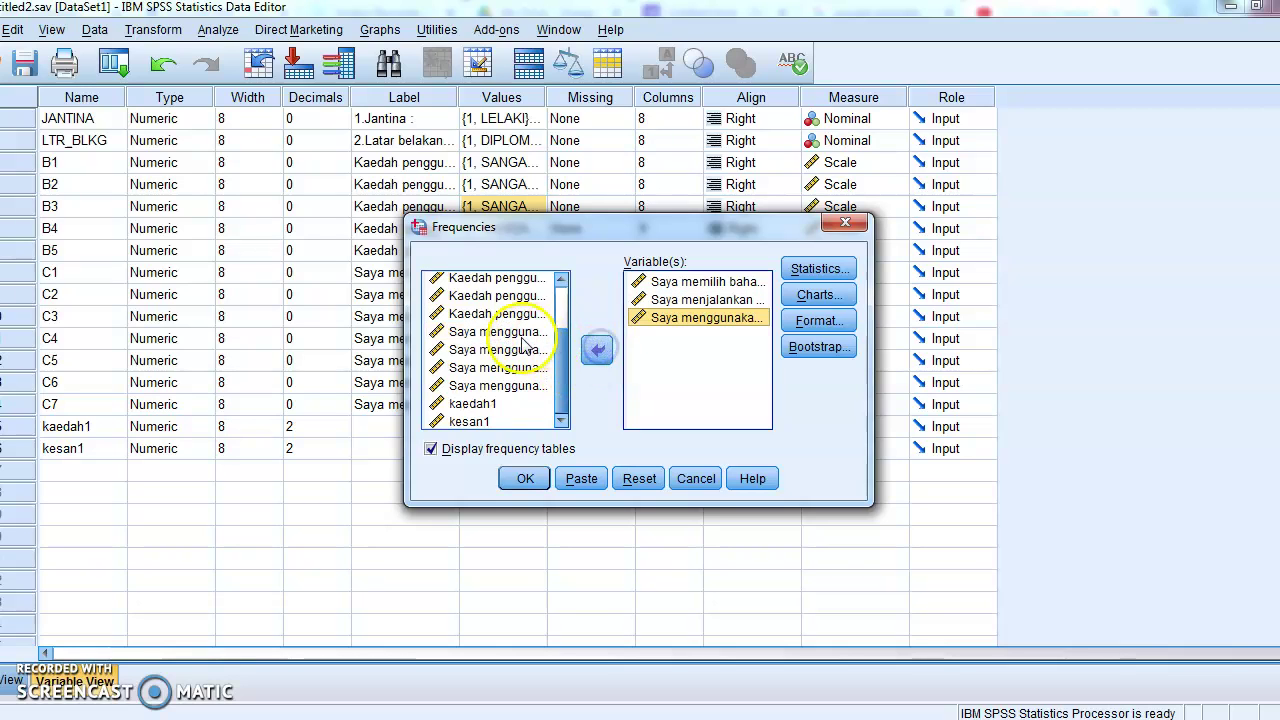
{"action": "left_click", "coordinate": [597, 348]}
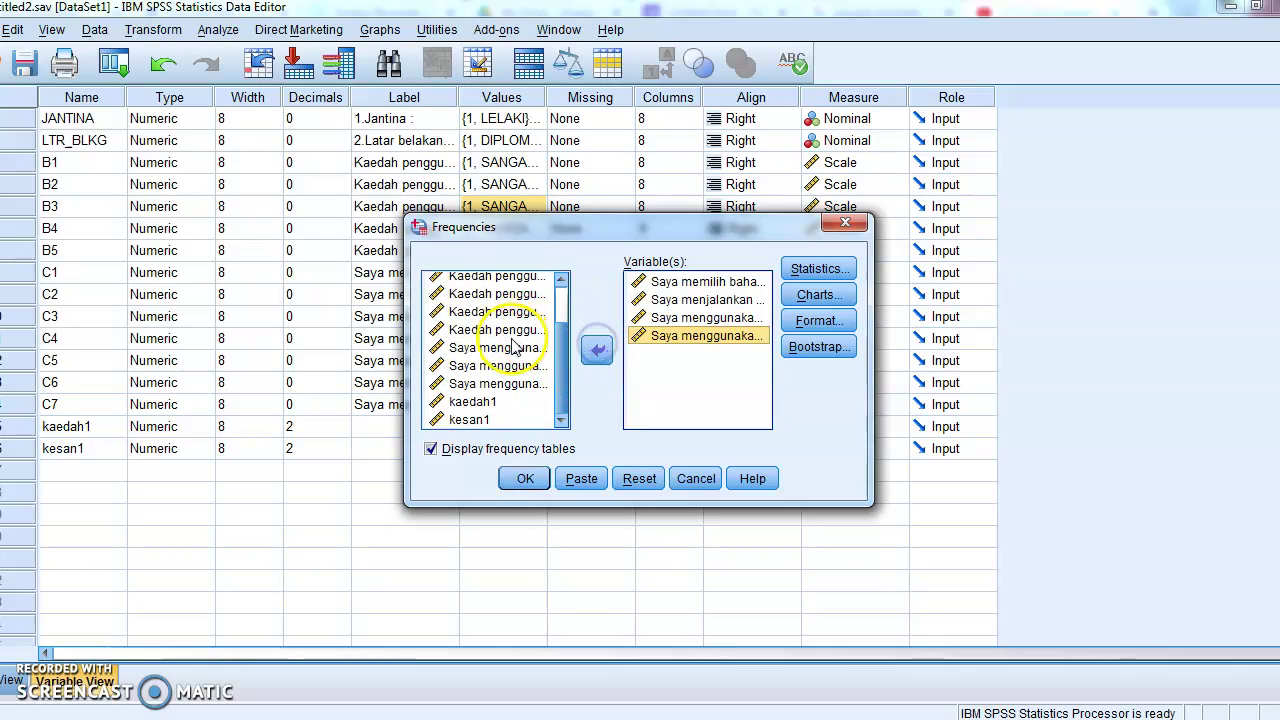
{"action": "left_click", "coordinate": [513, 347]}
{"action": "left_click", "coordinate": [598, 370]}
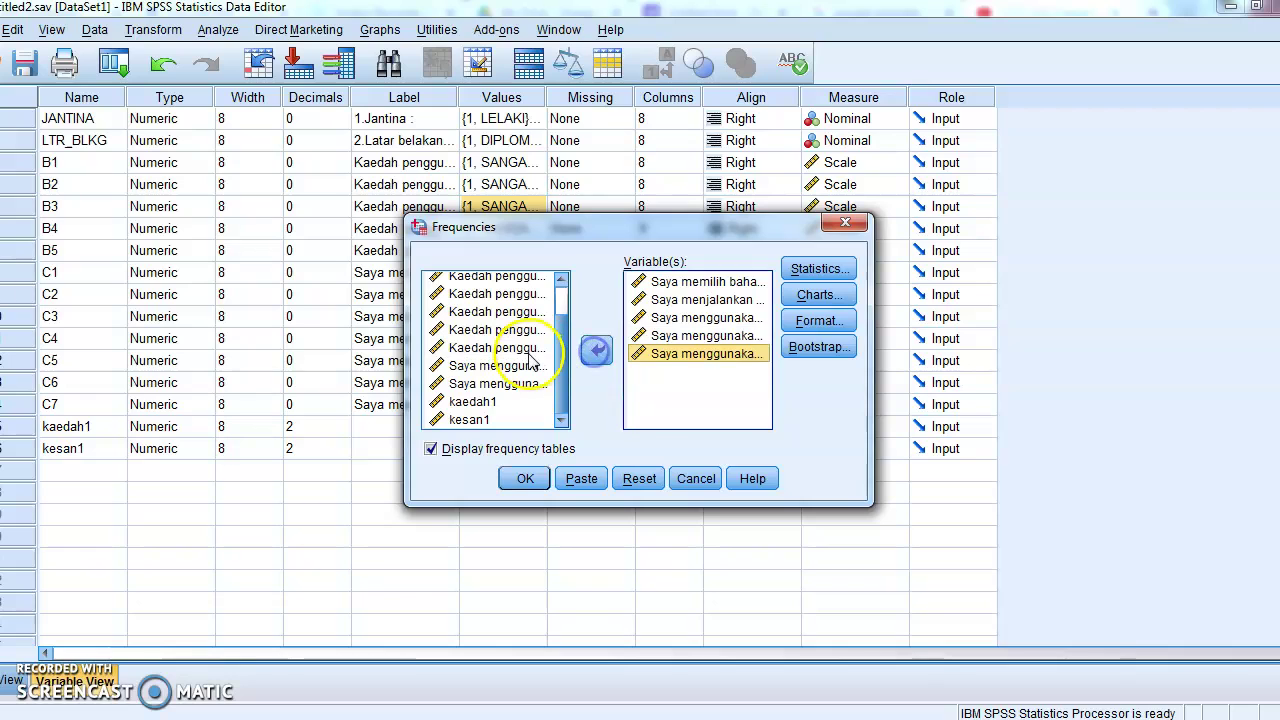
{"action": "left_click", "coordinate": [522, 368]}
{"action": "left_click", "coordinate": [596, 350]}
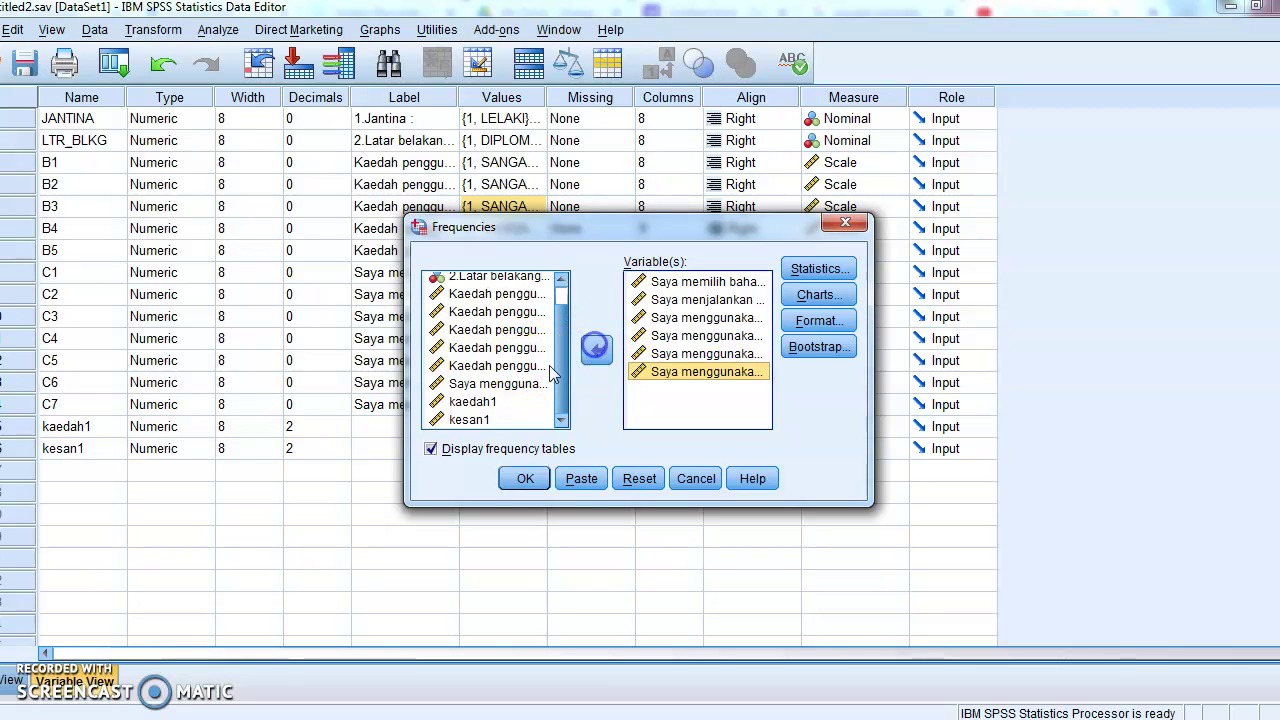
{"action": "left_click", "coordinate": [512, 384]}
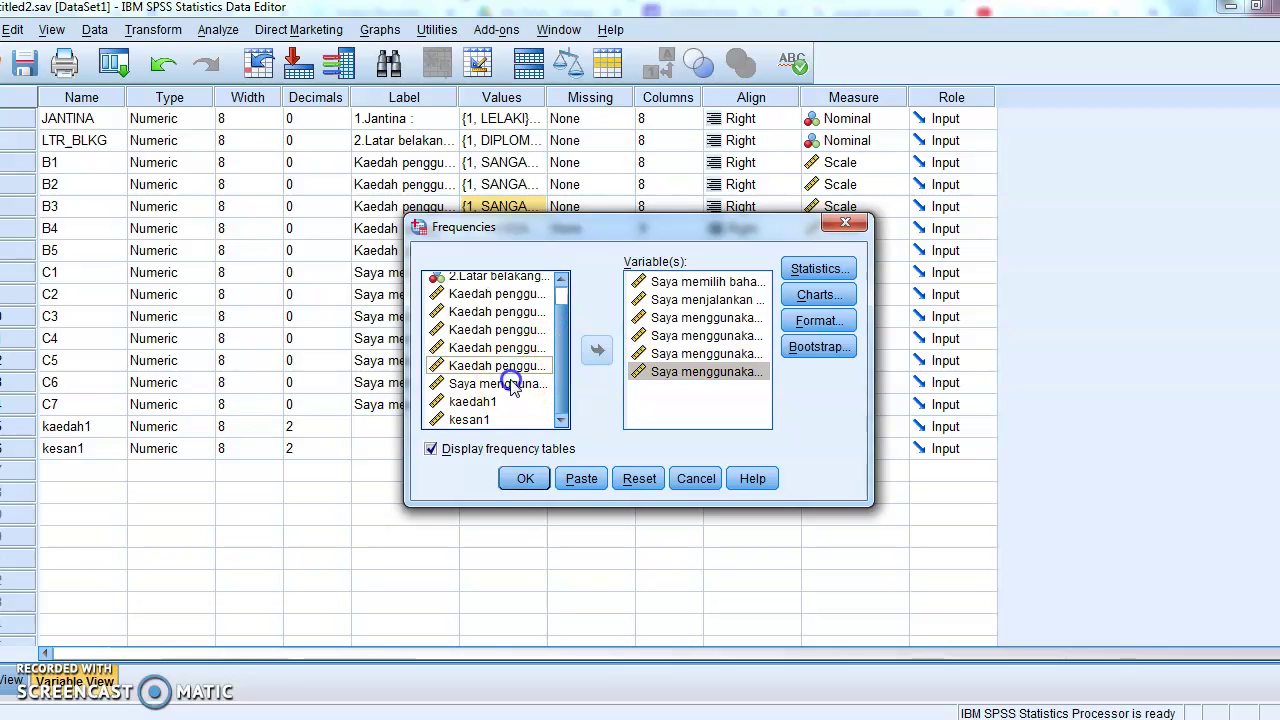
{"action": "left_click", "coordinate": [592, 350]}
Include the mean, standard deviation, minimum and maximum in the statistics for the C items.
{"action": "left_click", "coordinate": [816, 269]}
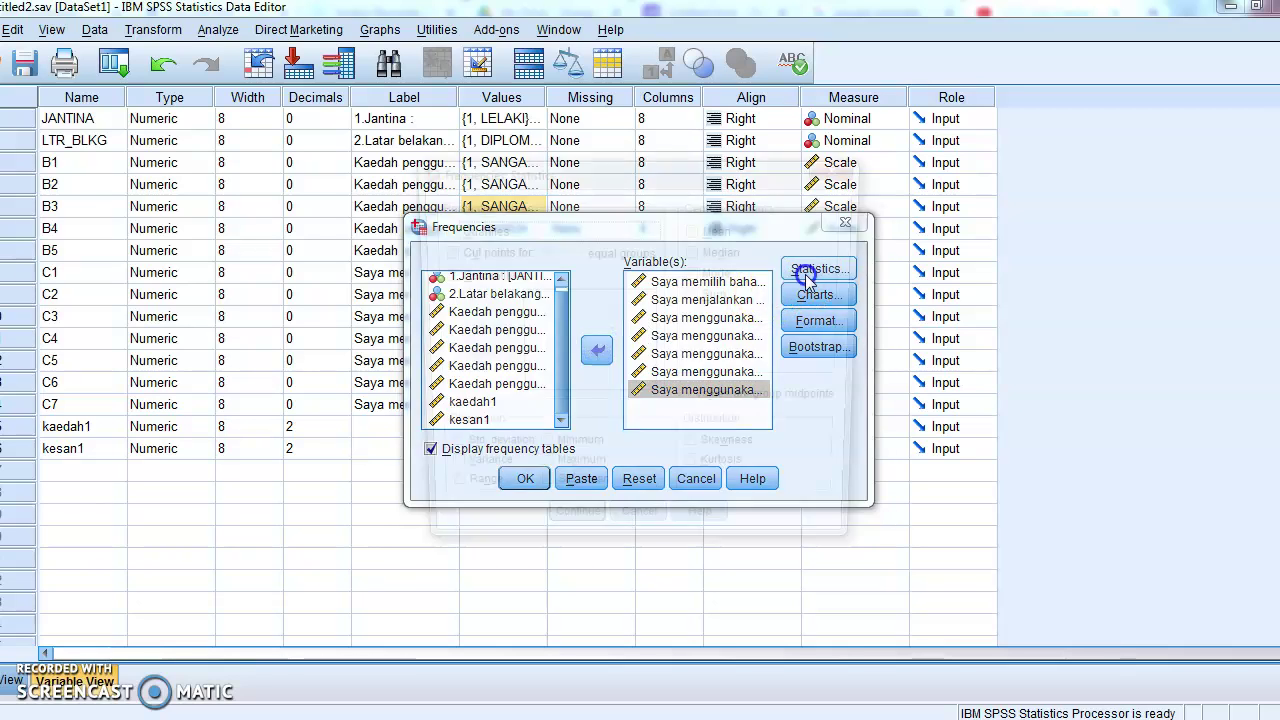
{"action": "left_click", "coordinate": [567, 455]}
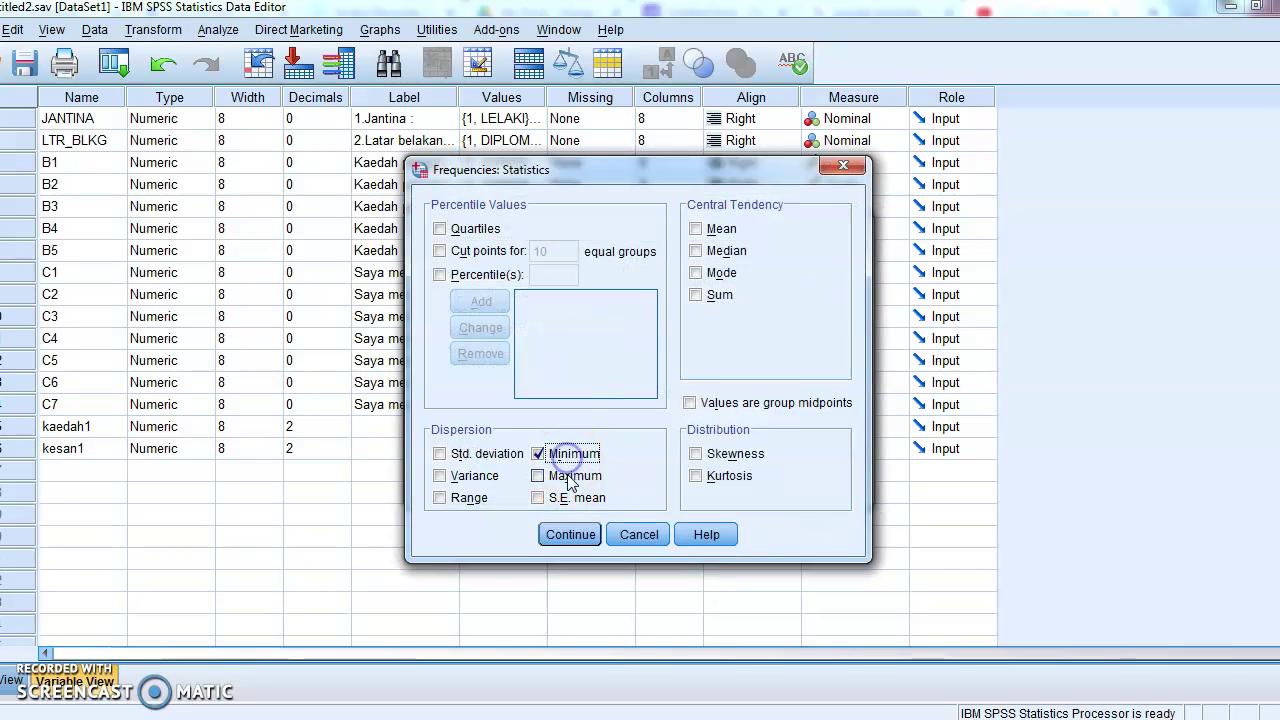
{"action": "left_click", "coordinate": [484, 453]}
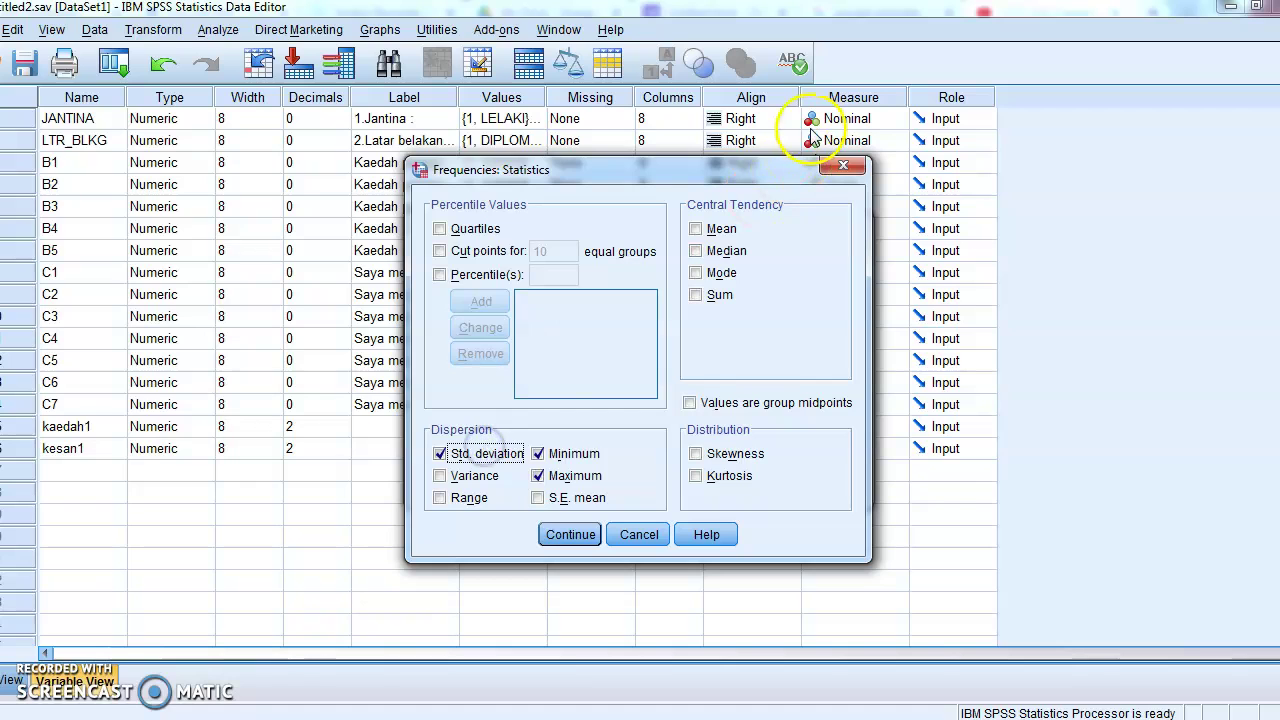
{"action": "left_click", "coordinate": [733, 230]}
{"action": "left_click", "coordinate": [580, 534]}
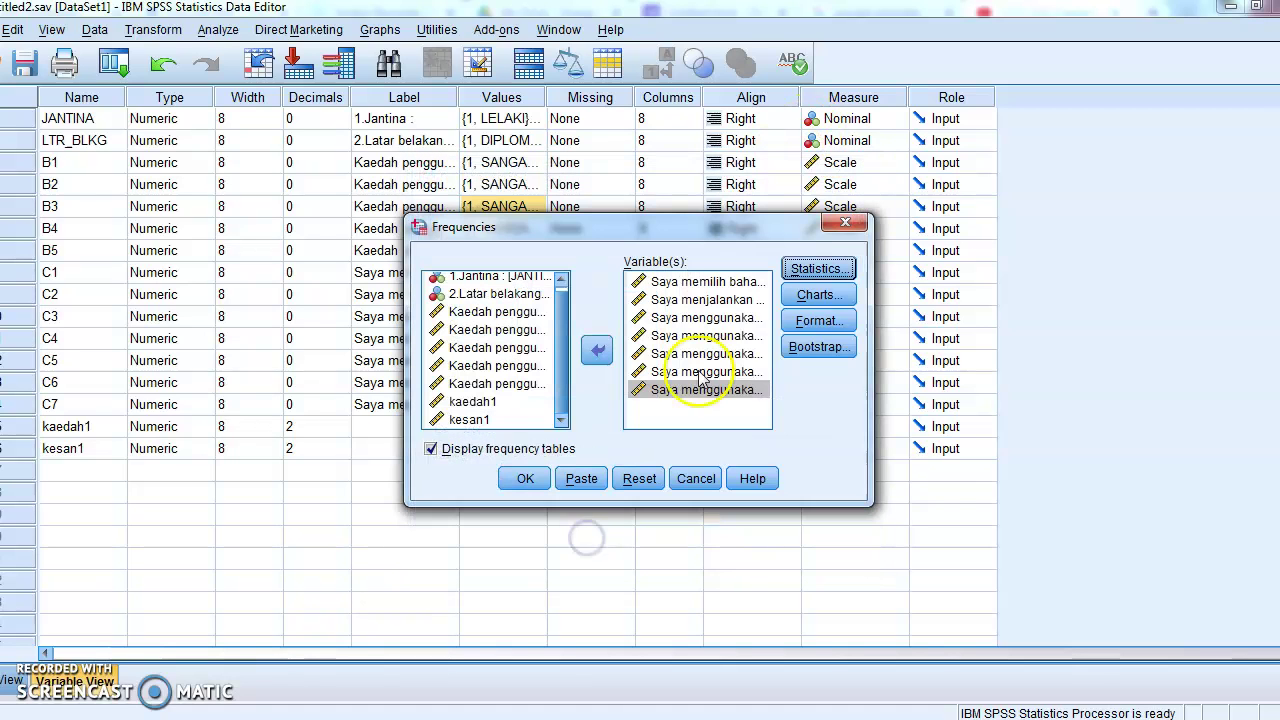
Choose pie charts showing frequencies for the C items and run the Frequencies analysis.
{"action": "left_click", "coordinate": [818, 294]}
{"action": "left_click", "coordinate": [575, 334]}
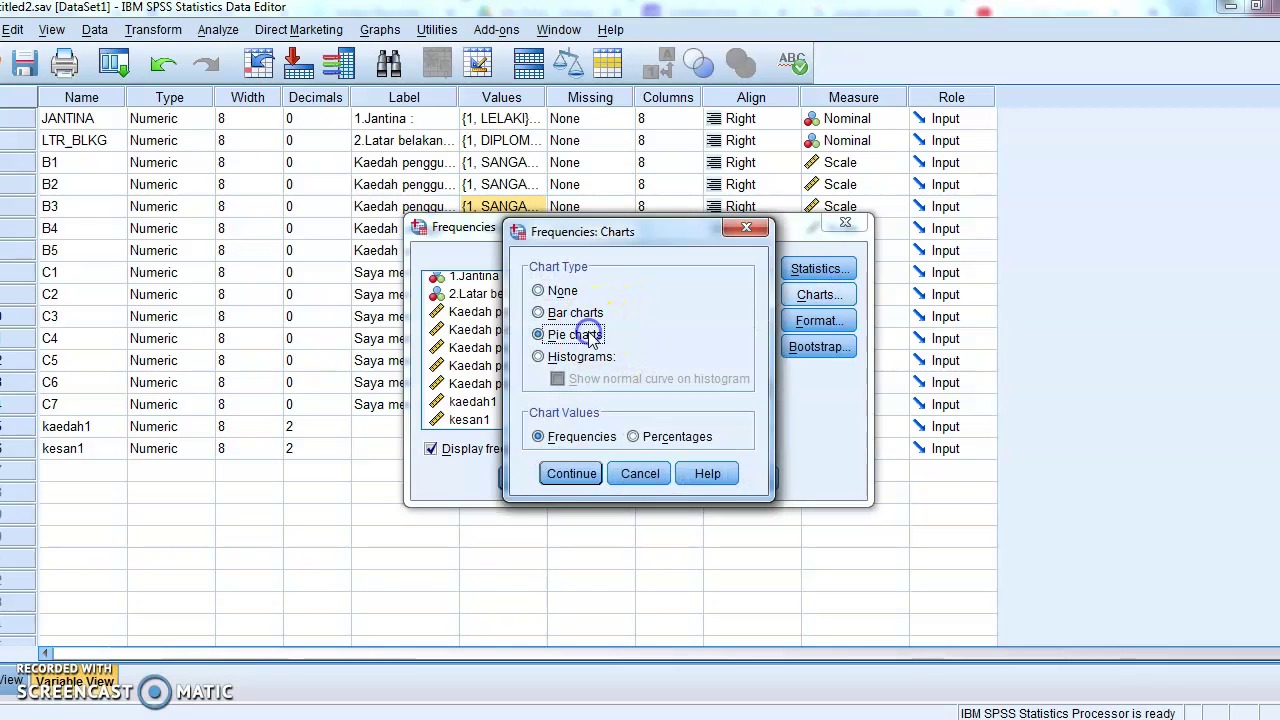
{"action": "left_click", "coordinate": [590, 474]}
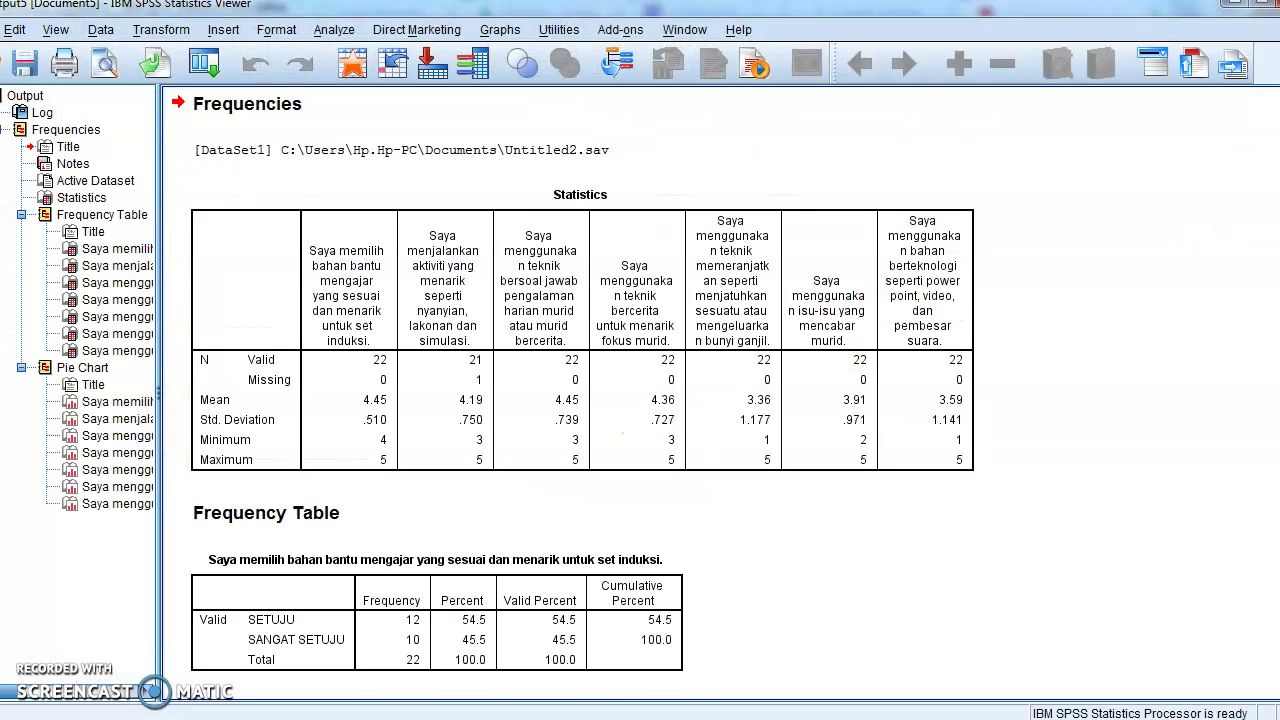
Examine the frequency tables and pie charts produced for the C items in the output.
{"action": "scroll", "coordinate": [620, 393], "scroll_direction": "down", "scroll_amount": 6}
{"action": "scroll", "coordinate": [620, 393], "scroll_direction": "down", "scroll_amount": 5}
{"action": "scroll", "coordinate": [620, 393], "scroll_direction": "up", "scroll_amount": 2}
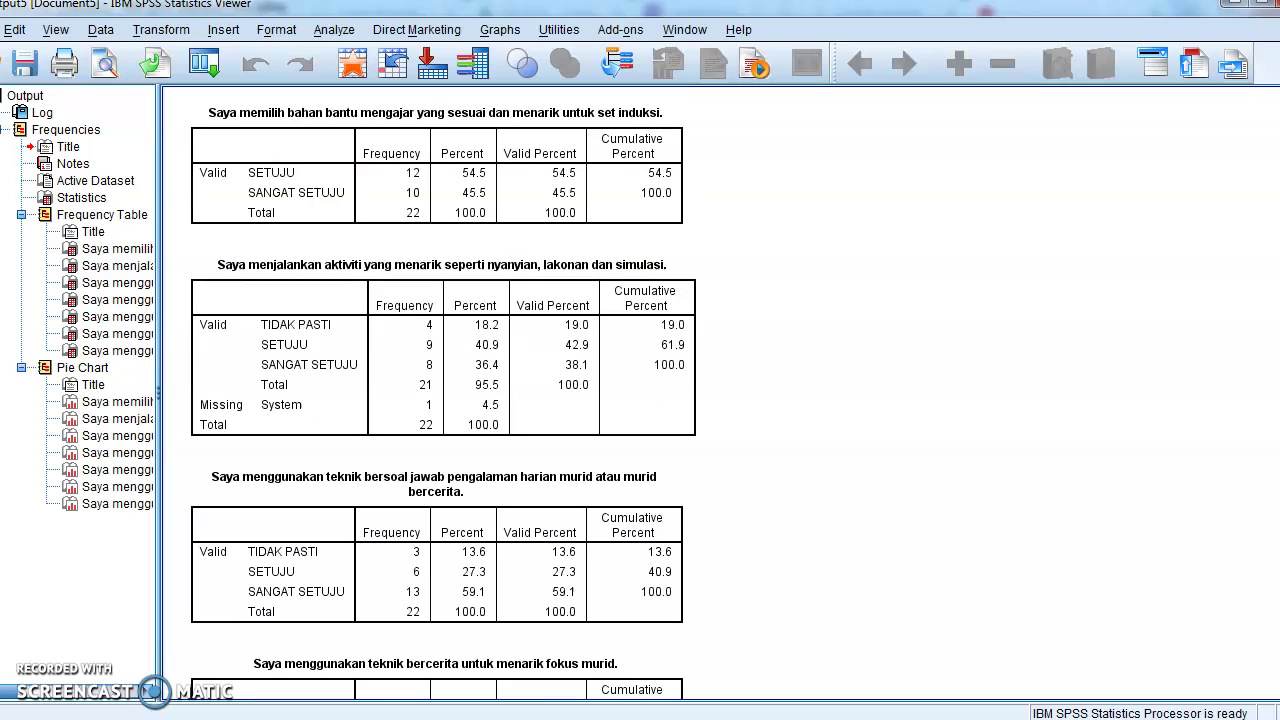
{"action": "scroll", "coordinate": [443, 393], "scroll_direction": "down", "scroll_amount": 1}
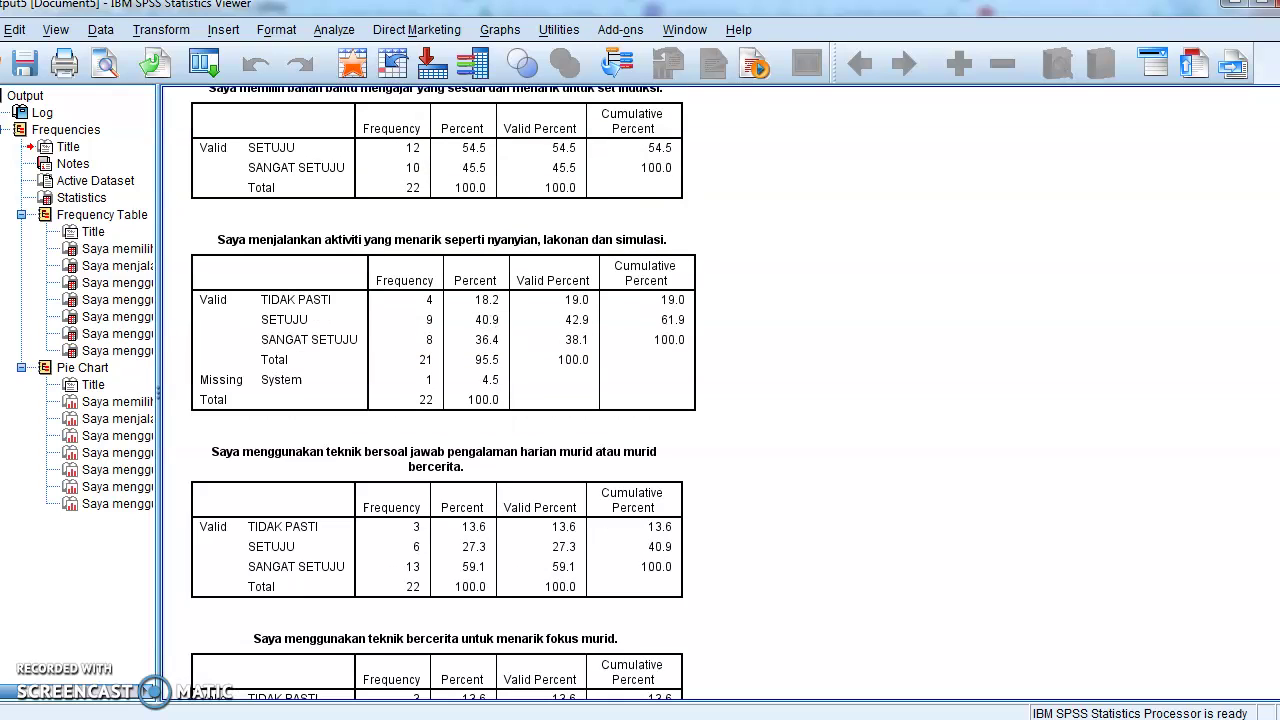
{"action": "scroll", "coordinate": [443, 393], "scroll_direction": "down", "scroll_amount": 3}
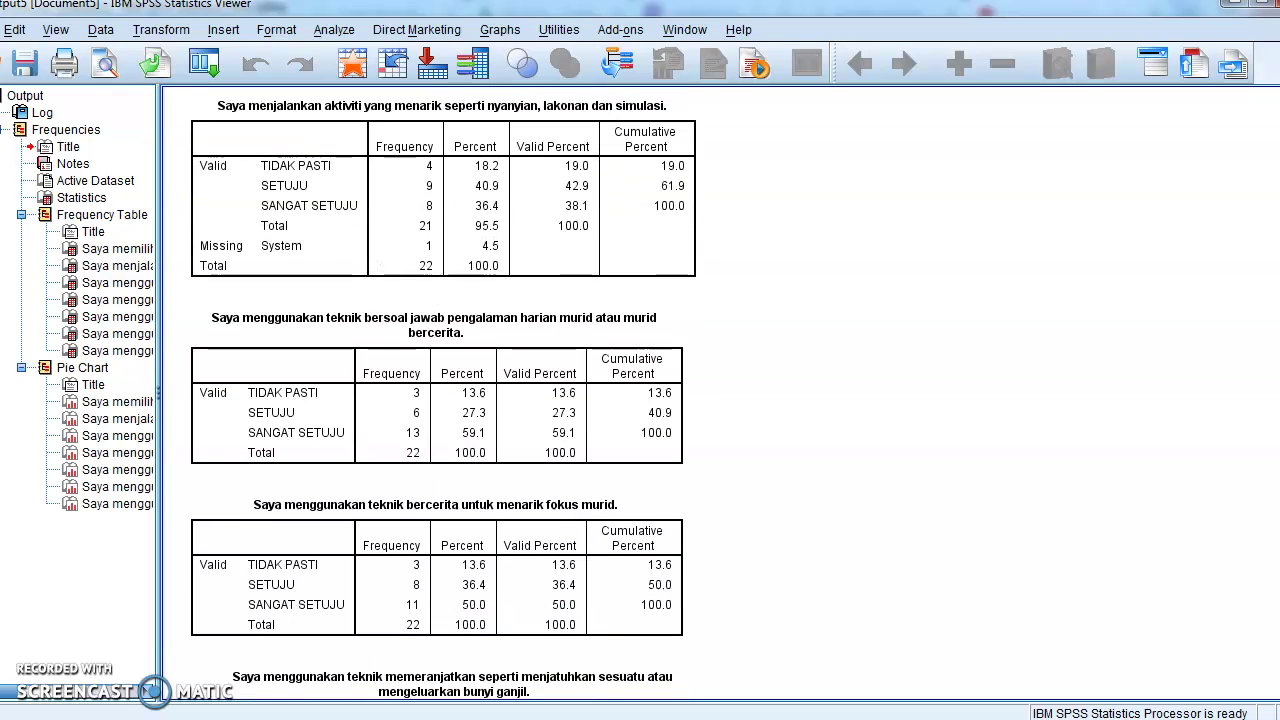
{"action": "scroll", "coordinate": [455, 393], "scroll_direction": "down", "scroll_amount": 2}
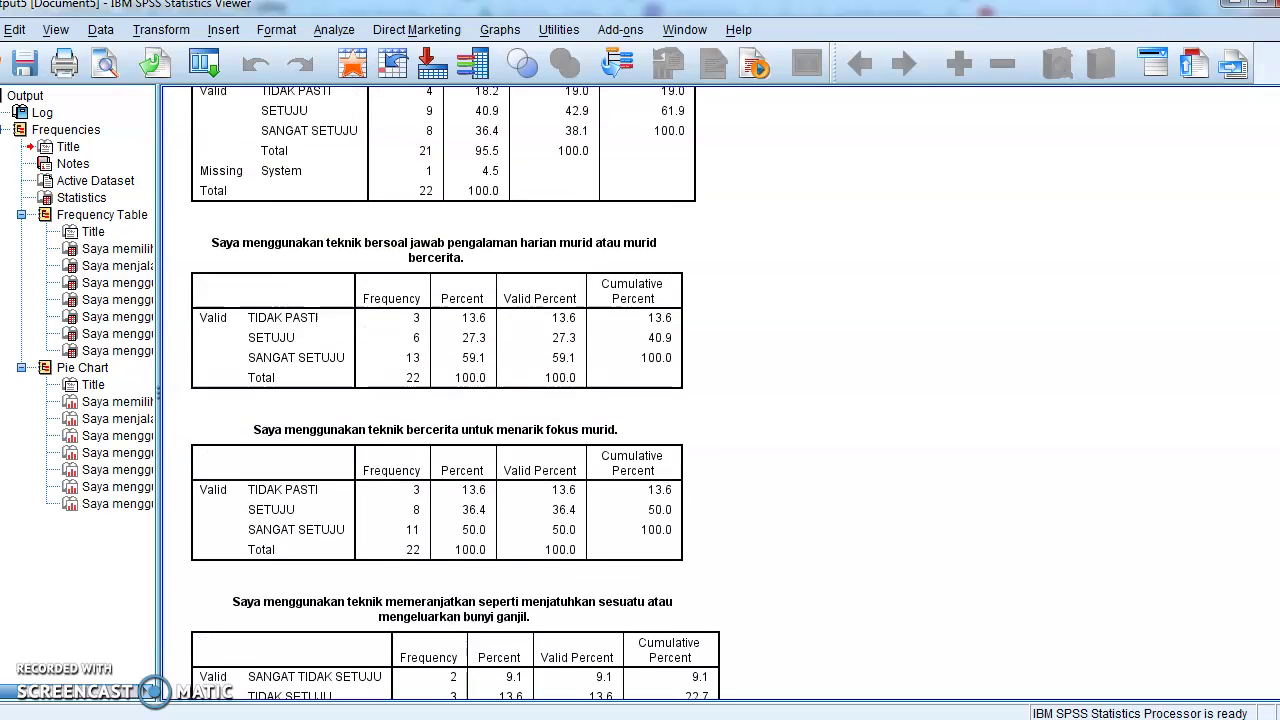
{"action": "scroll", "coordinate": [455, 393], "scroll_direction": "up", "scroll_amount": 2}
{"action": "scroll", "coordinate": [455, 393], "scroll_direction": "down", "scroll_amount": 12}
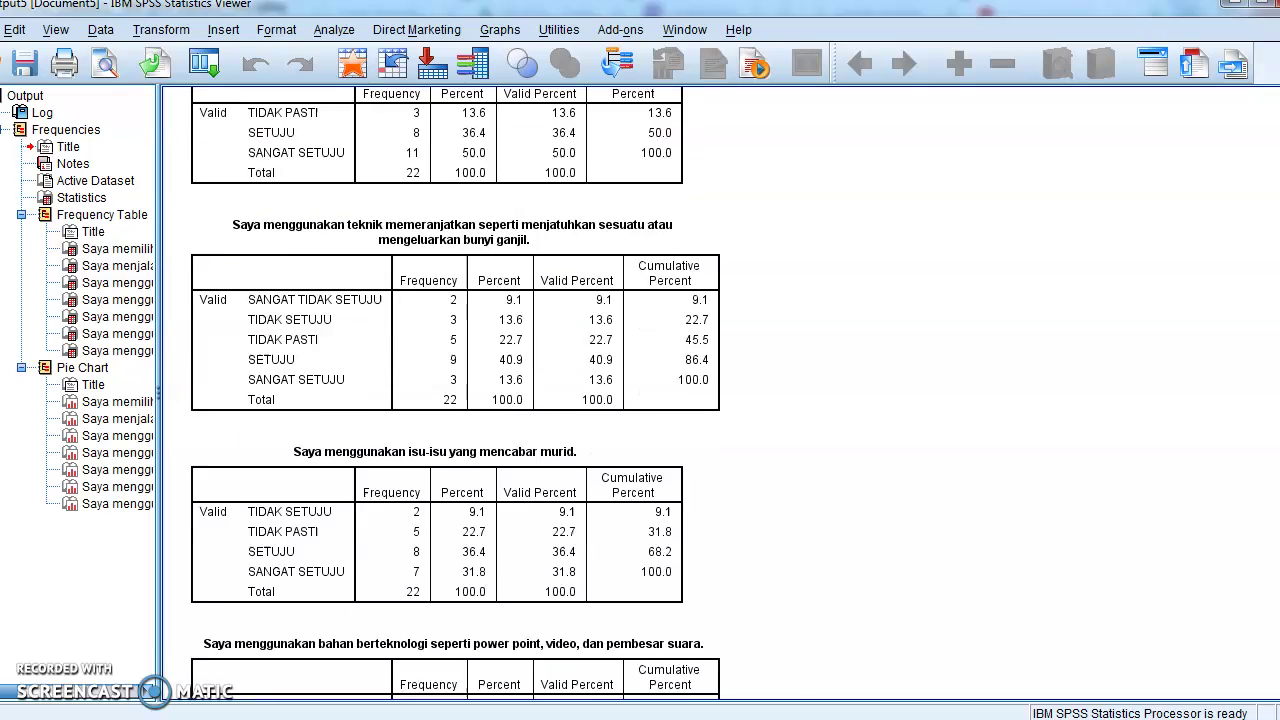
{"action": "scroll", "coordinate": [455, 393], "scroll_direction": "down", "scroll_amount": 13}
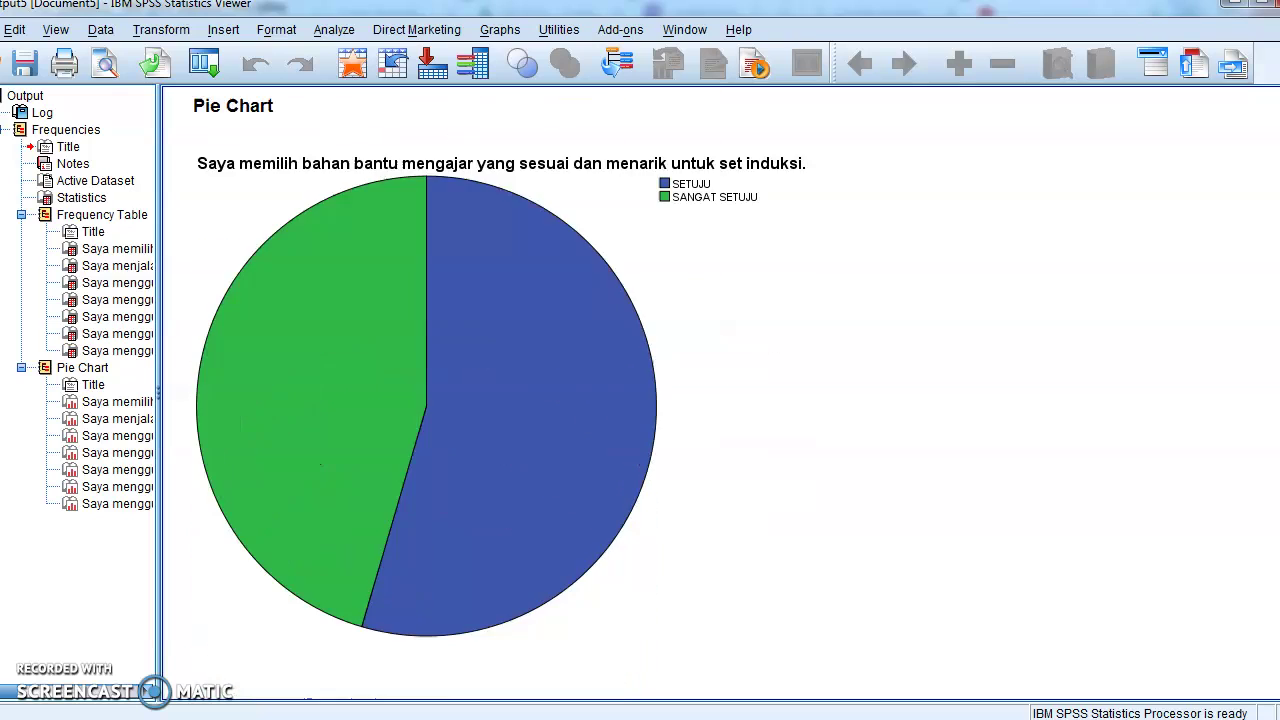
{"action": "scroll", "coordinate": [455, 393], "scroll_direction": "down", "scroll_amount": 20}
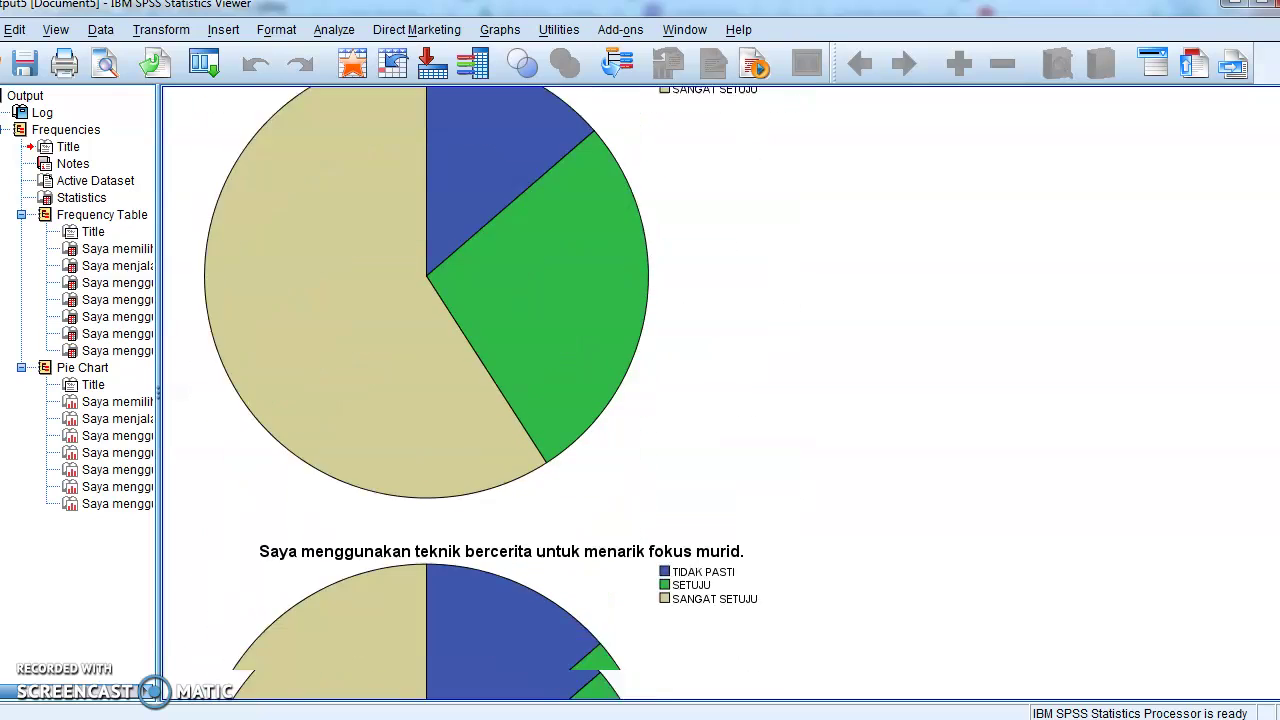
{"action": "scroll", "coordinate": [455, 393], "scroll_direction": "down", "scroll_amount": 3}
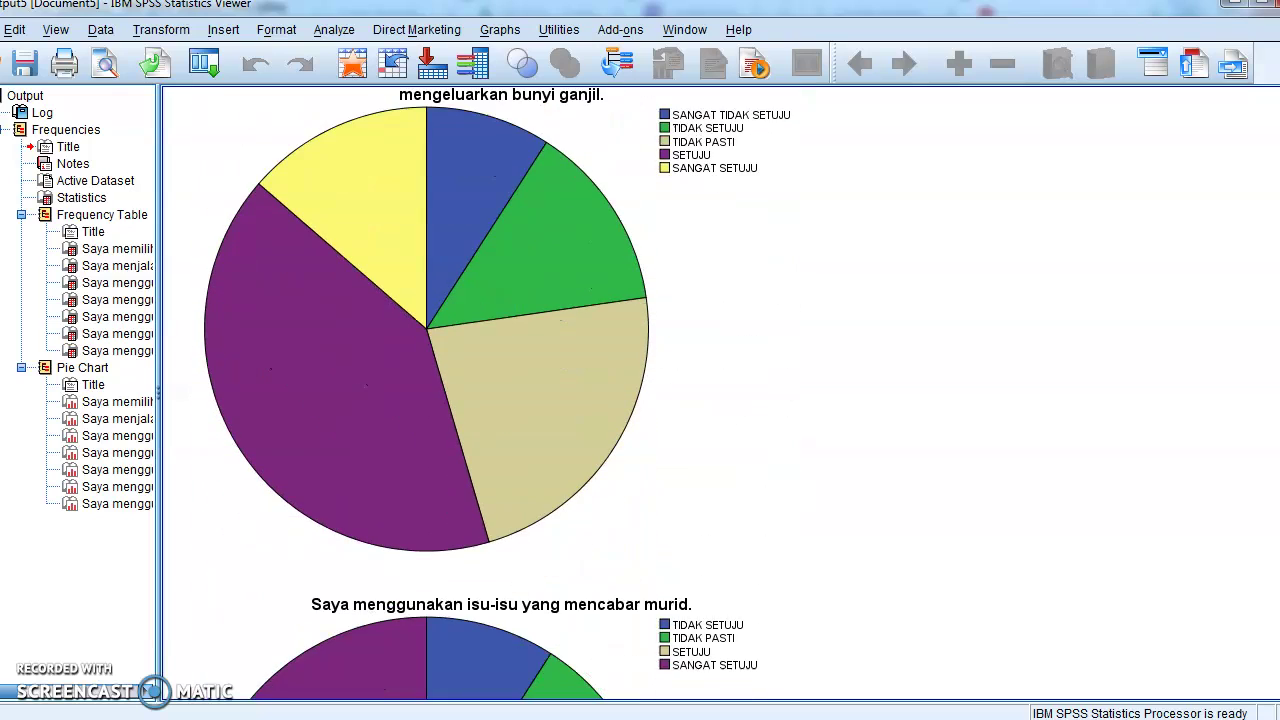
{"action": "scroll", "coordinate": [455, 393], "scroll_direction": "down", "scroll_amount": 6}
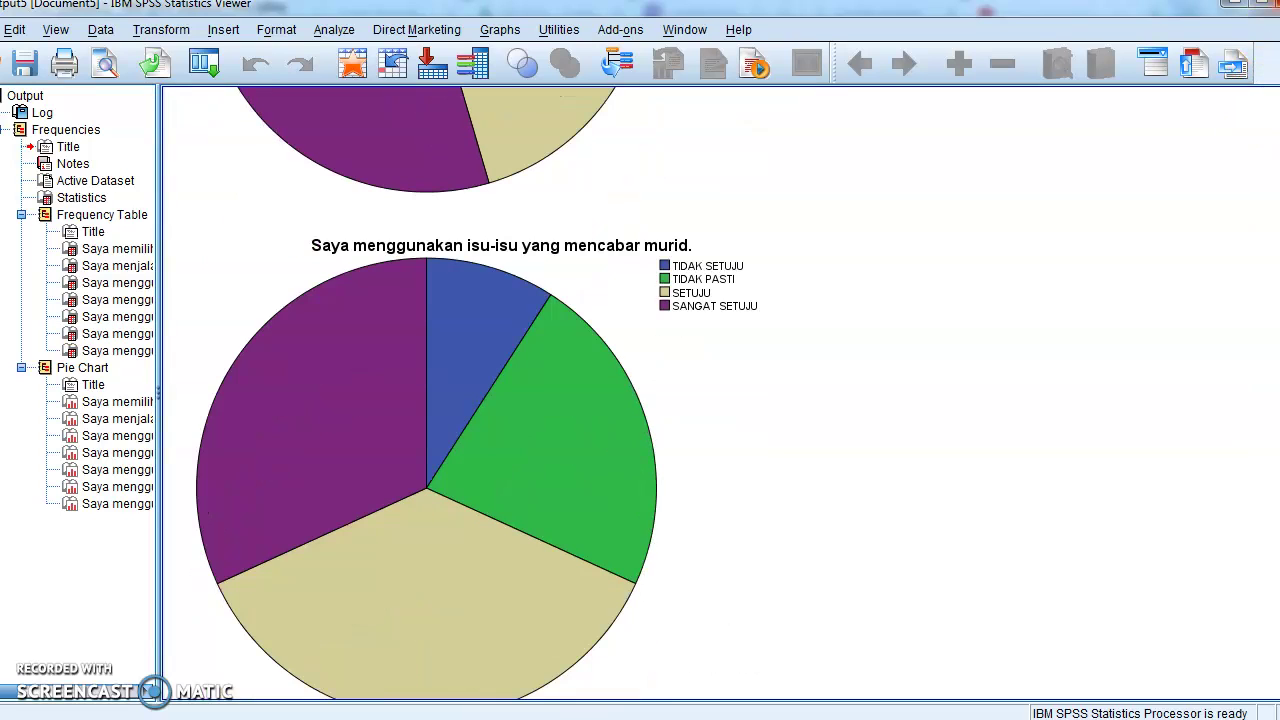
Close the C items' output window and discard its contents without saving.
{"action": "left_click", "coordinate": [1277, 3]}
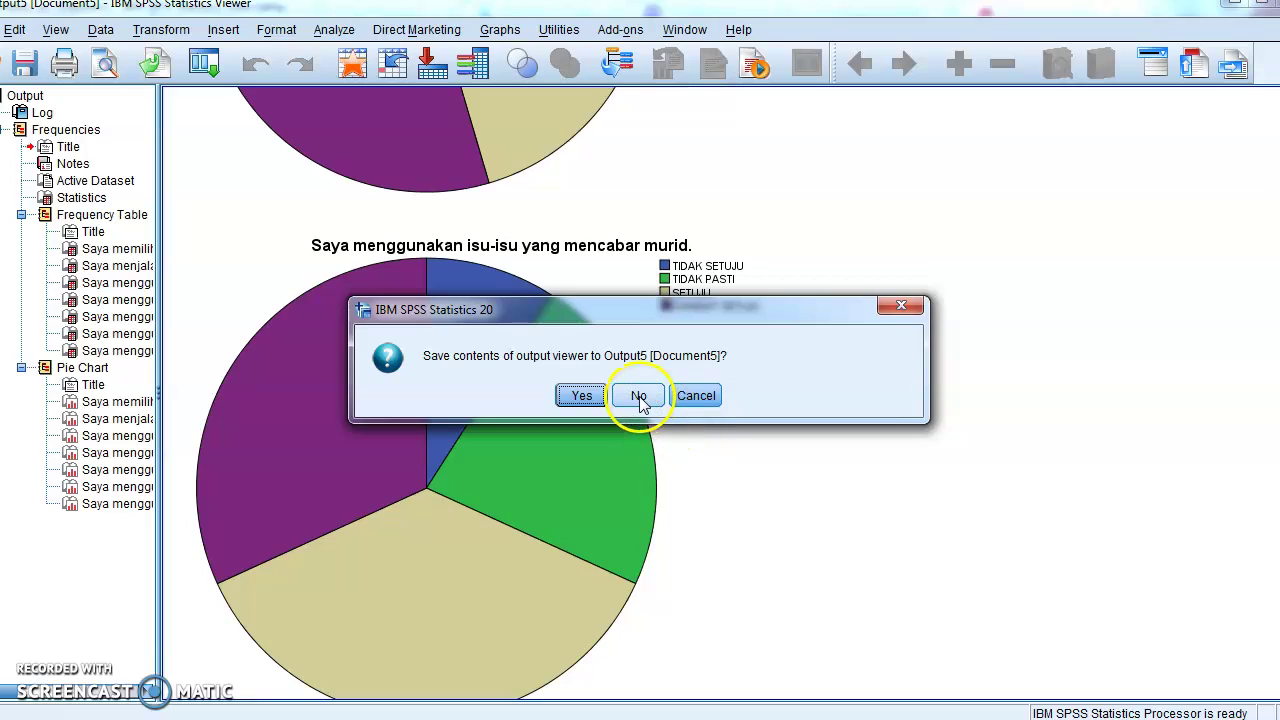
{"action": "left_click", "coordinate": [638, 396]}
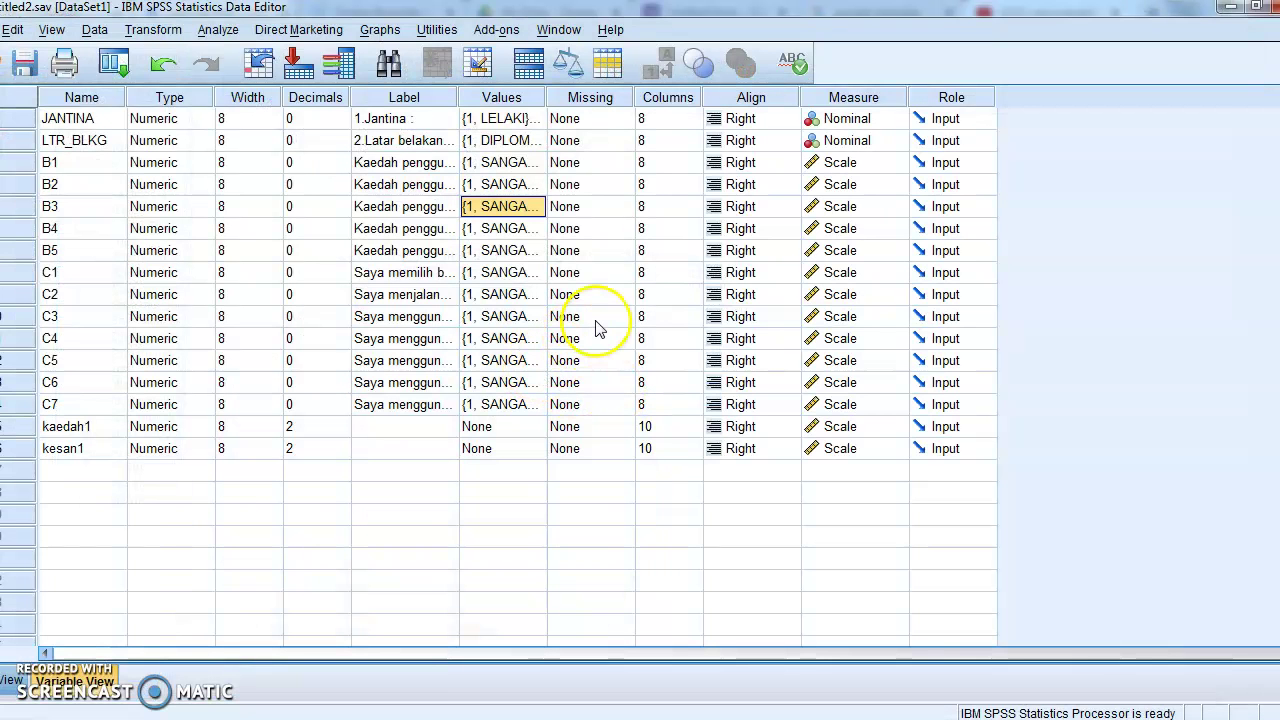